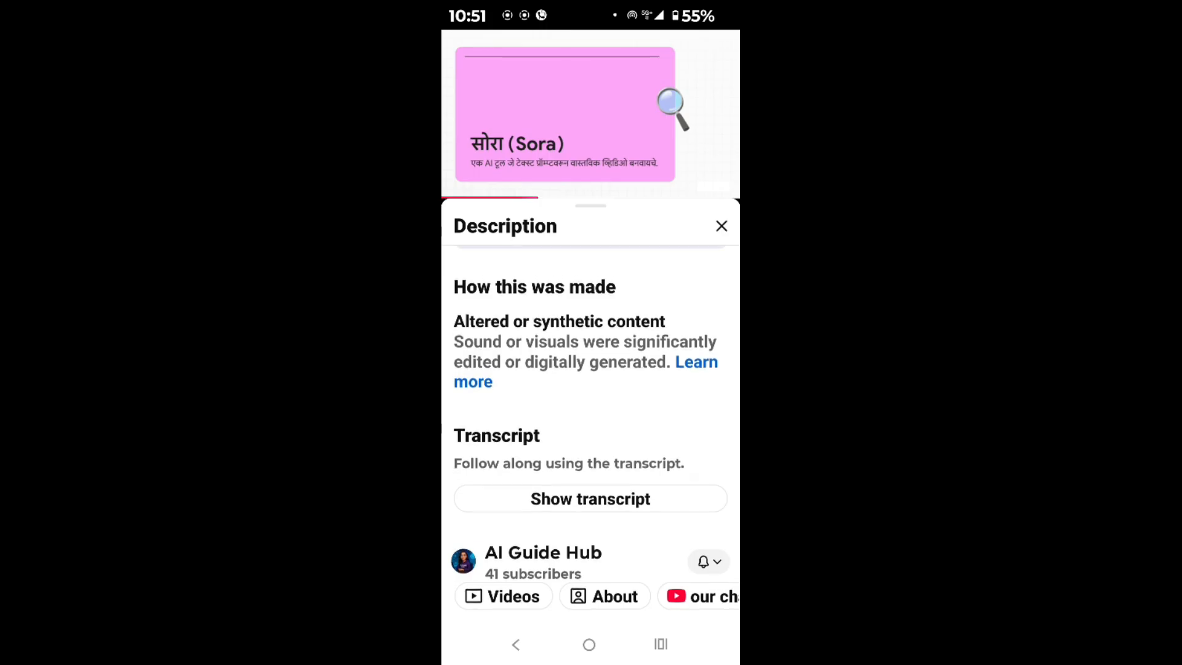
Step: Expand the full video description and examine the Marathi and Hindi AI Prompt Pack entries with their purchase links
scroll(638, 422, up, 4)
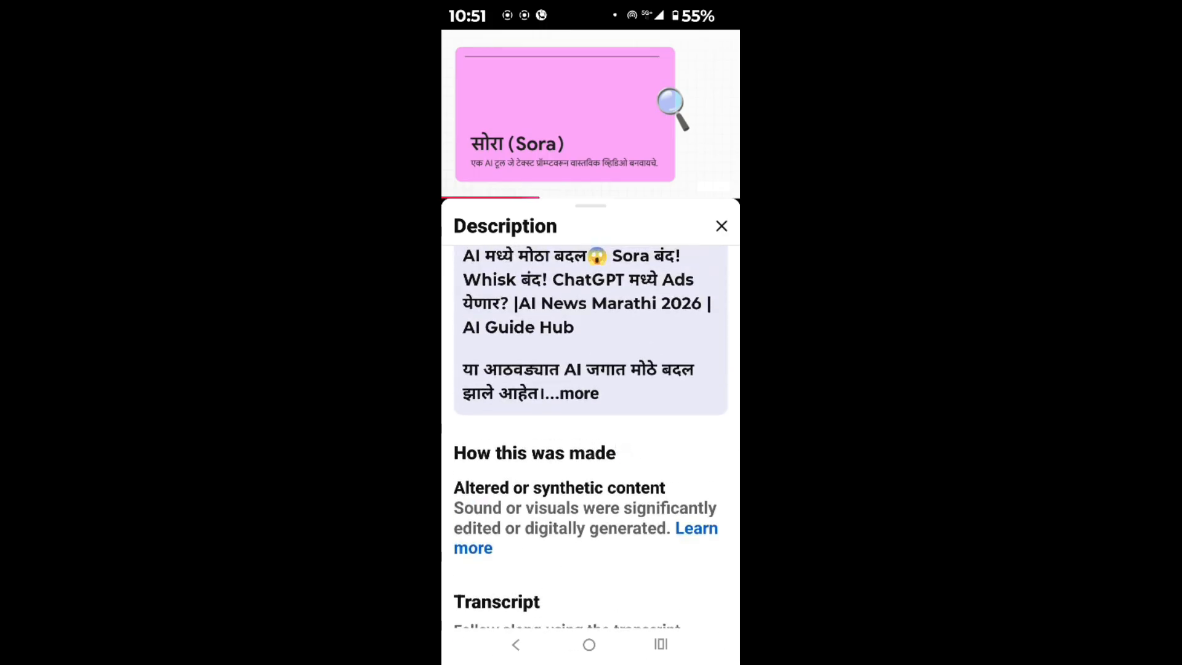
scroll(639, 422, up, 1)
click(578, 474)
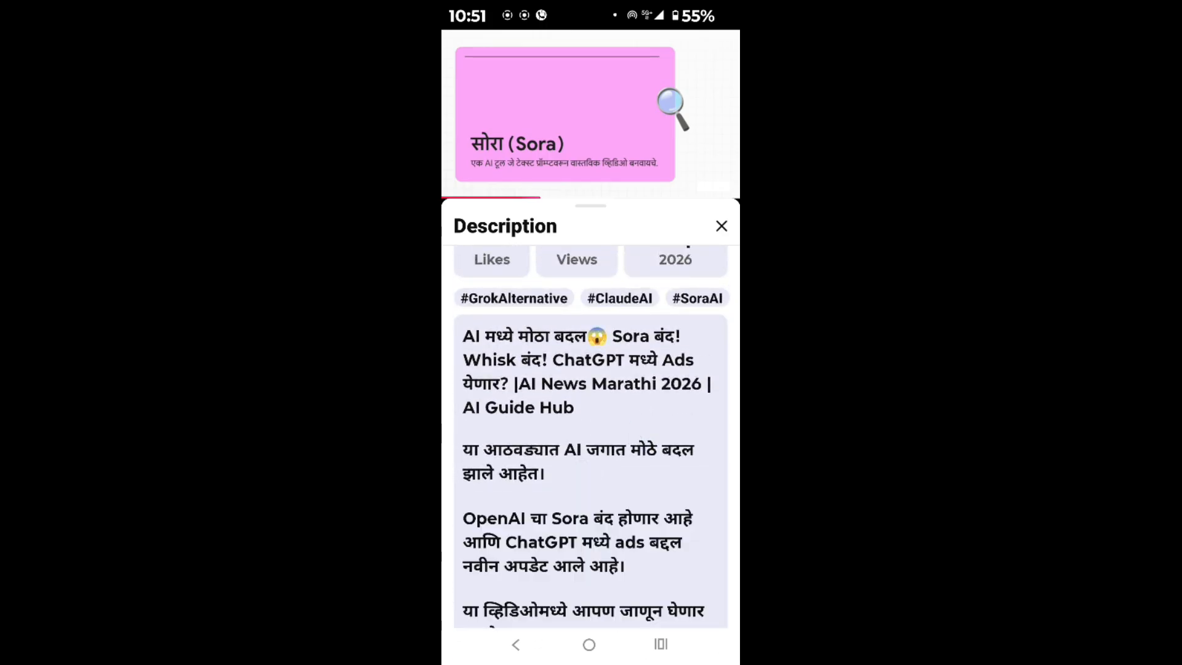
scroll(591, 436, down, 8)
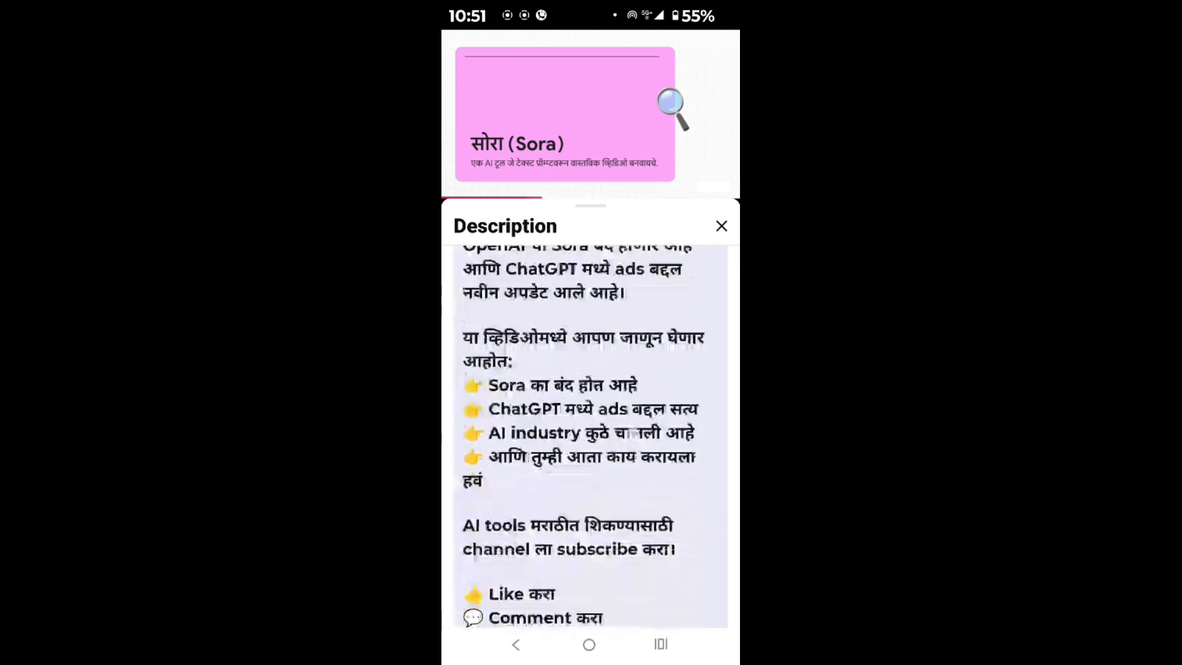
scroll(644, 478, down, 5)
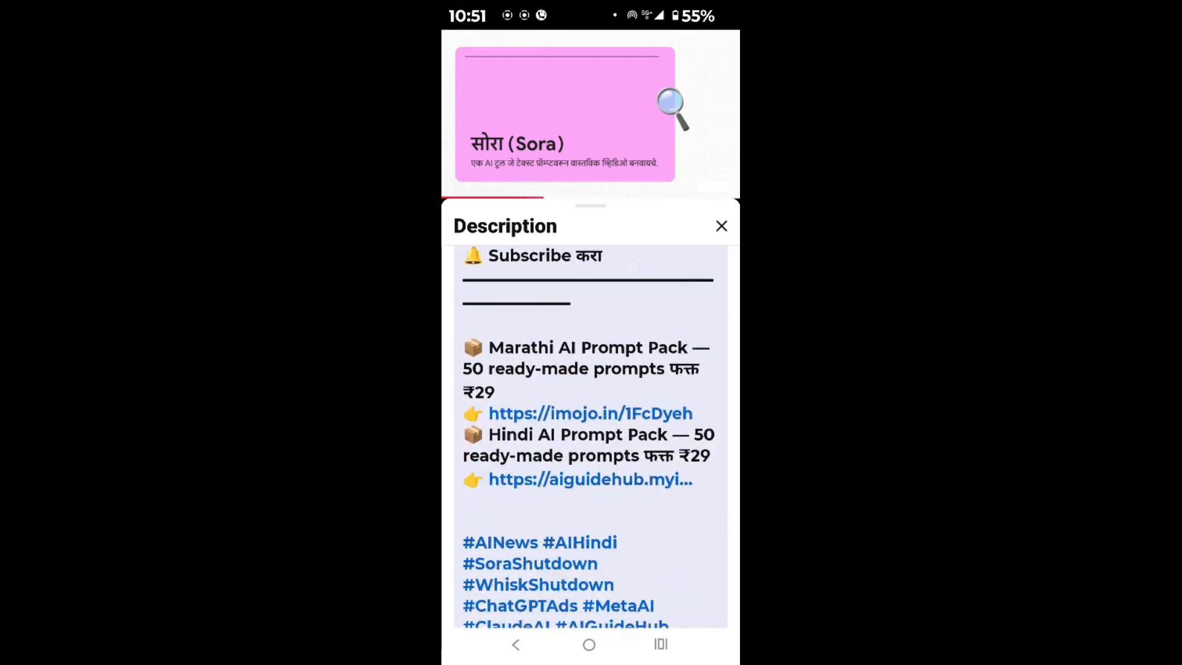
scroll(645, 478, down, 1)
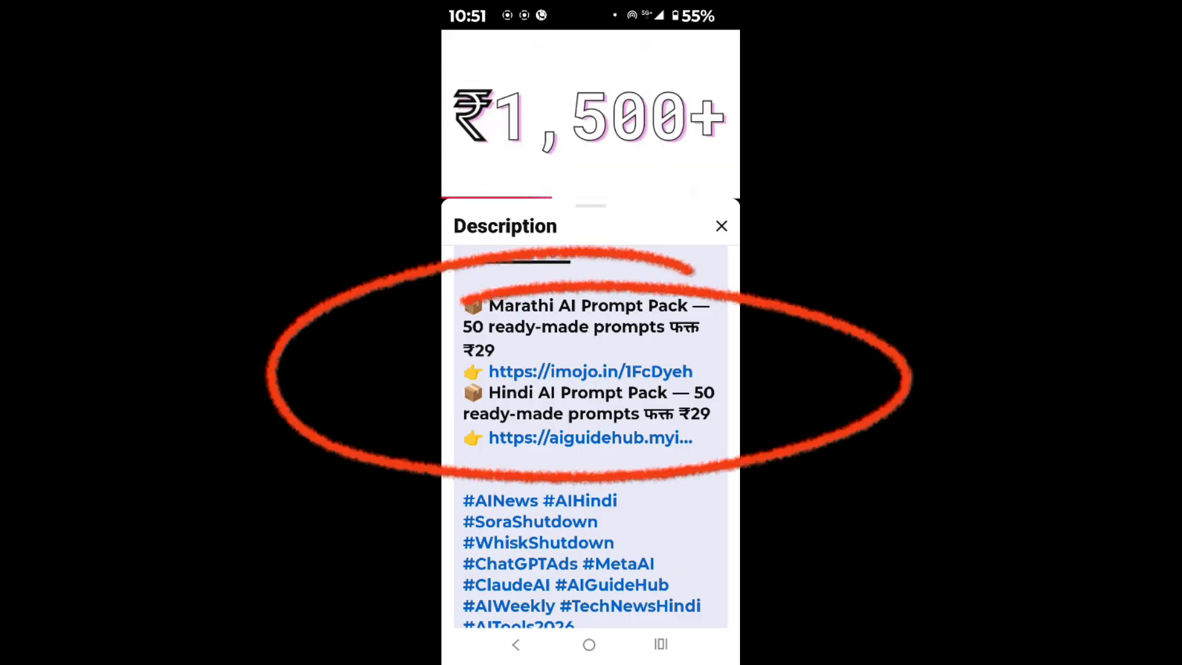
drag(680, 473, 688, 431)
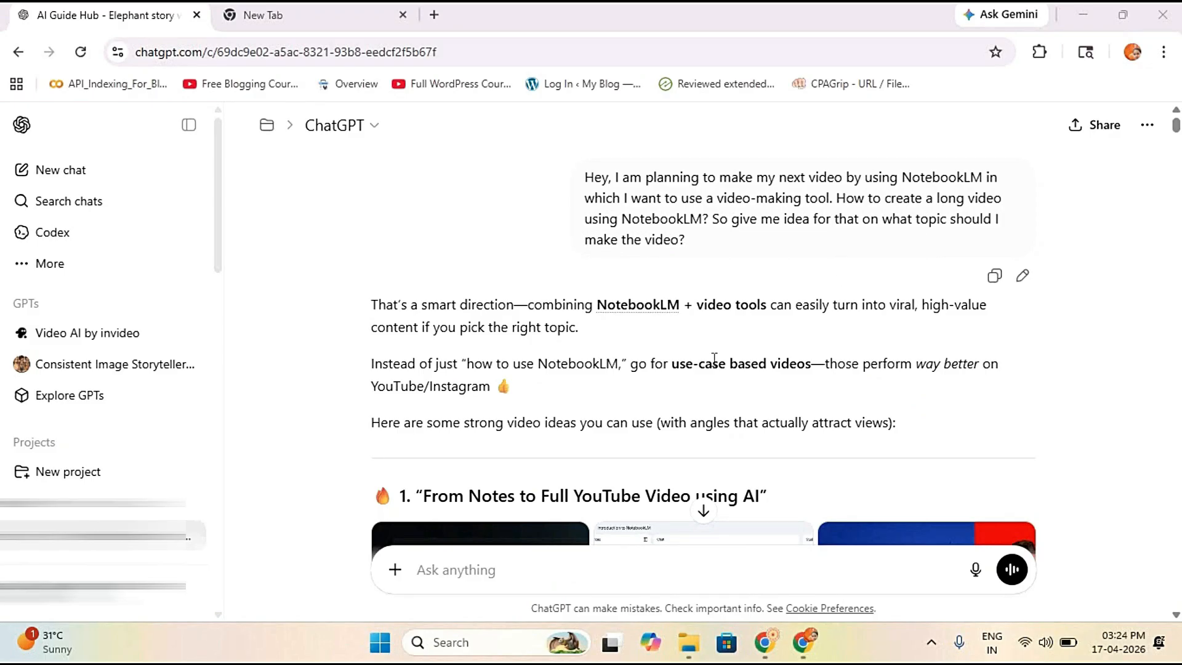
Step: In the ChatGPT conversation, review the suggested NotebookLM long-video topics, the recommended best topic and the suggested video structure
scroll(774, 322, down, 3)
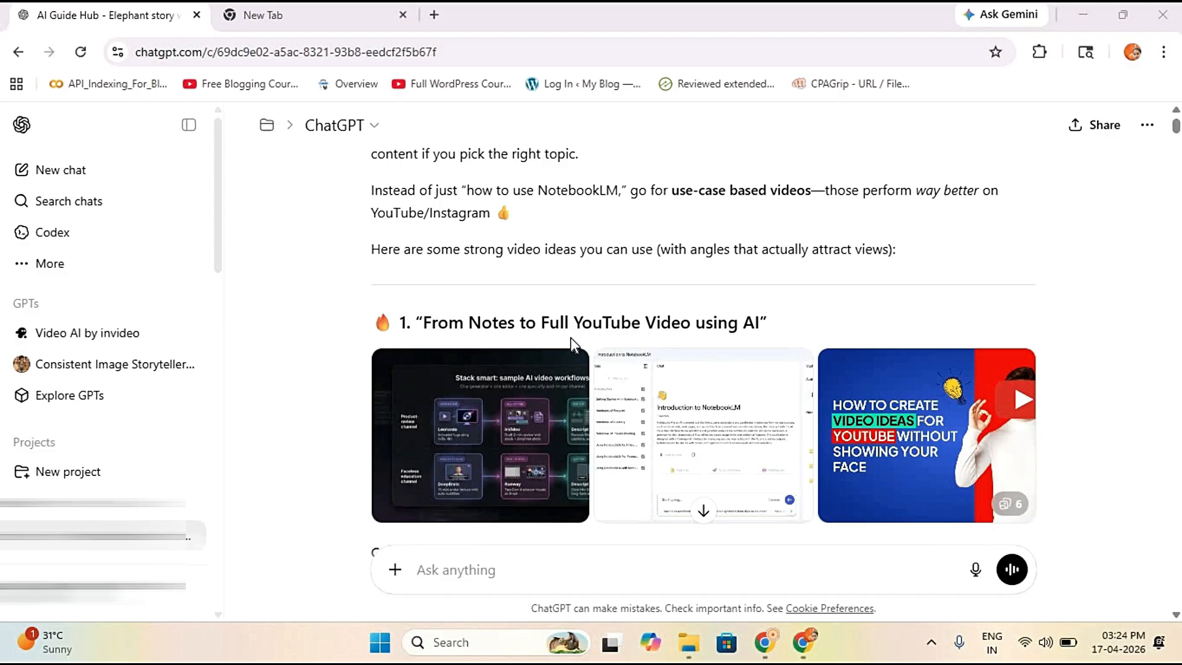
scroll(739, 326, down, 6)
scroll(738, 326, down, 2)
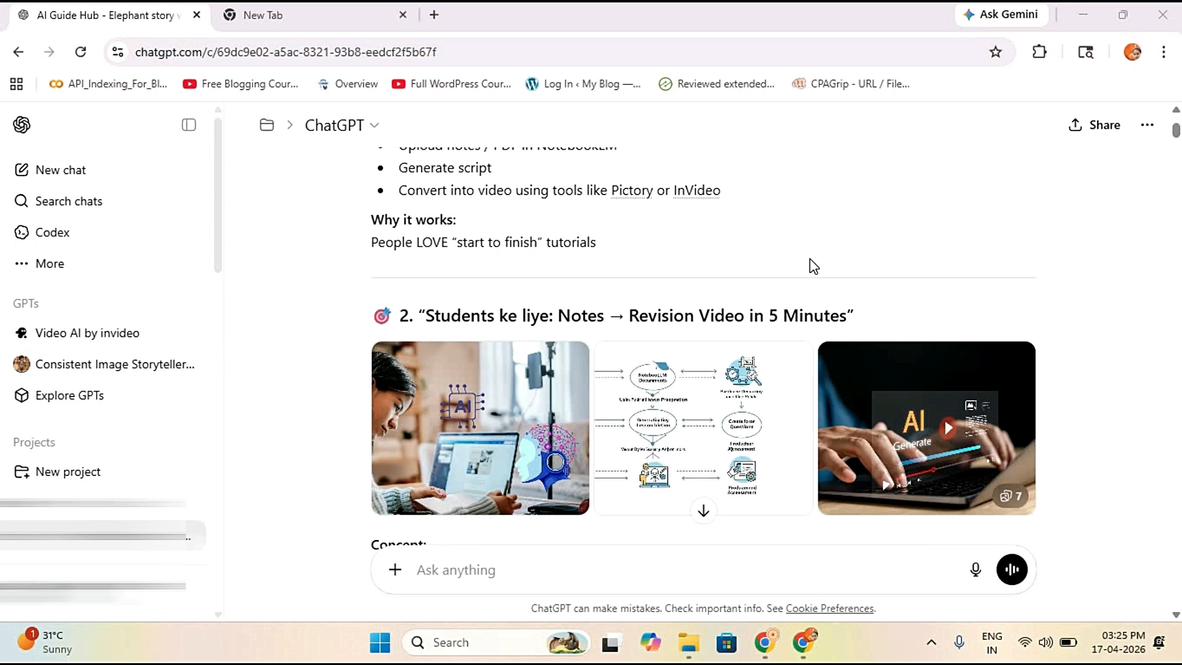
scroll(766, 290, down, 4)
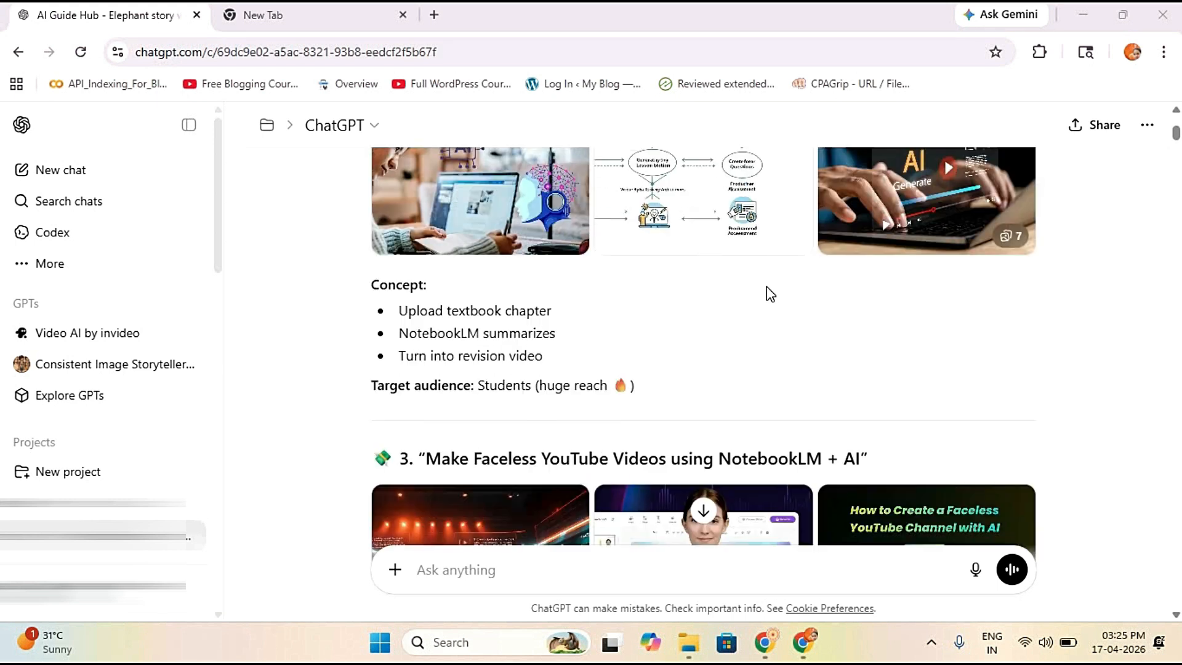
scroll(617, 340, up, 3)
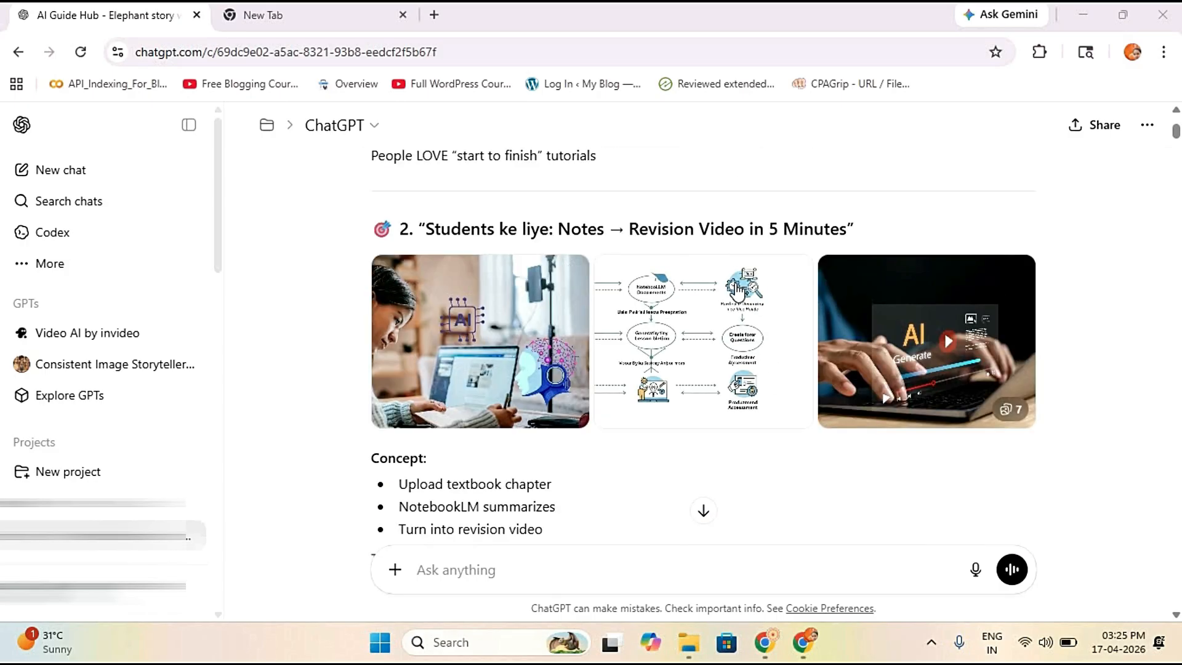
scroll(873, 303, down, 5)
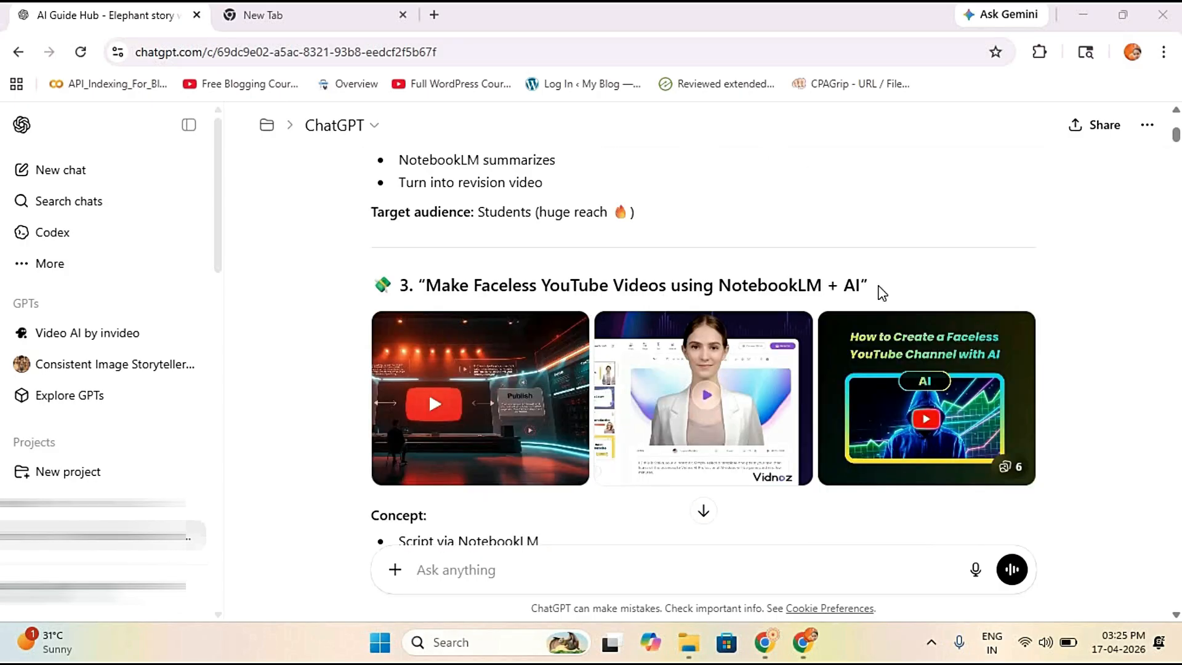
scroll(880, 290, down, 8)
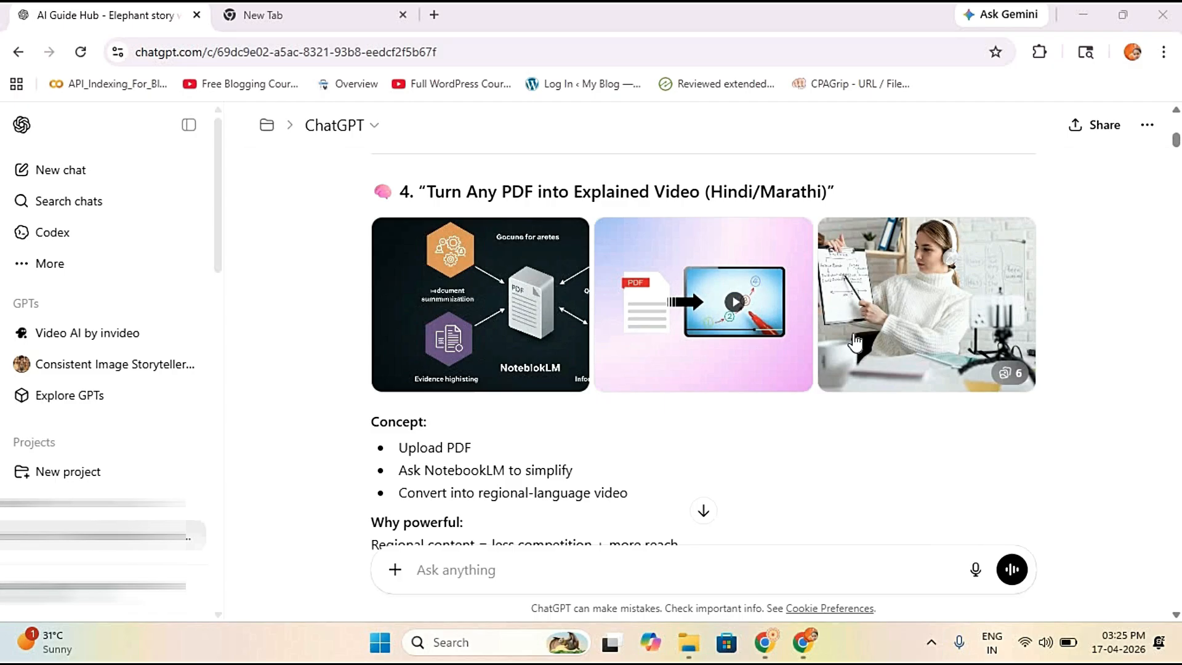
scroll(985, 259, down, 4)
scroll(952, 295, down, 13)
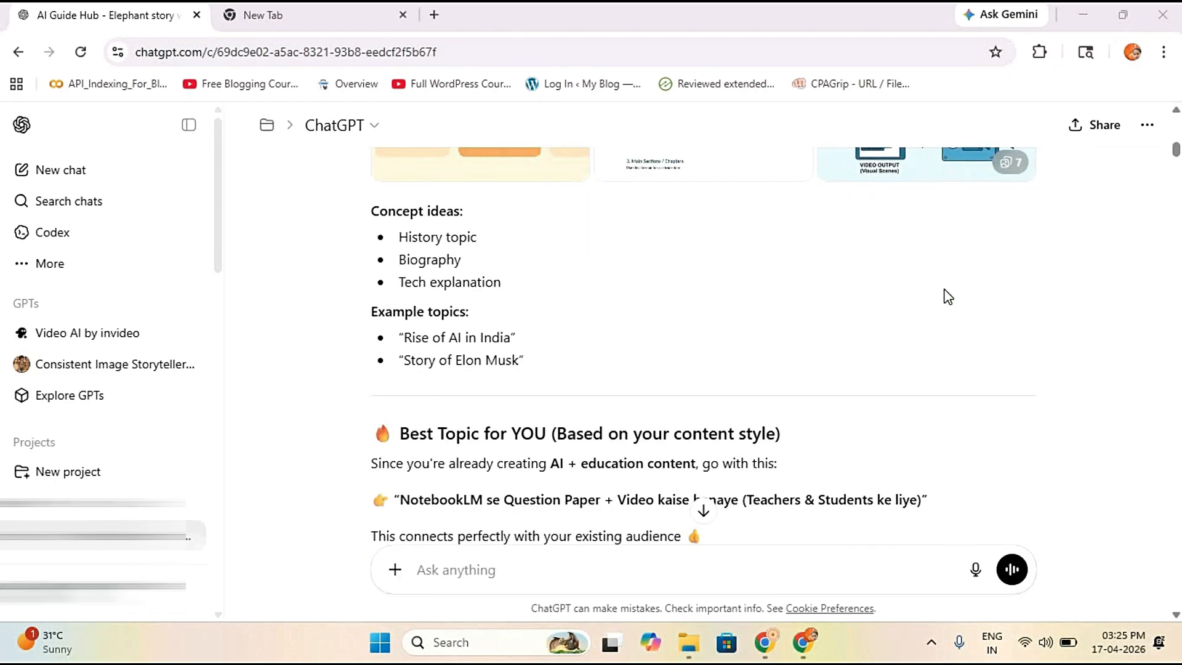
scroll(948, 296, down, 1)
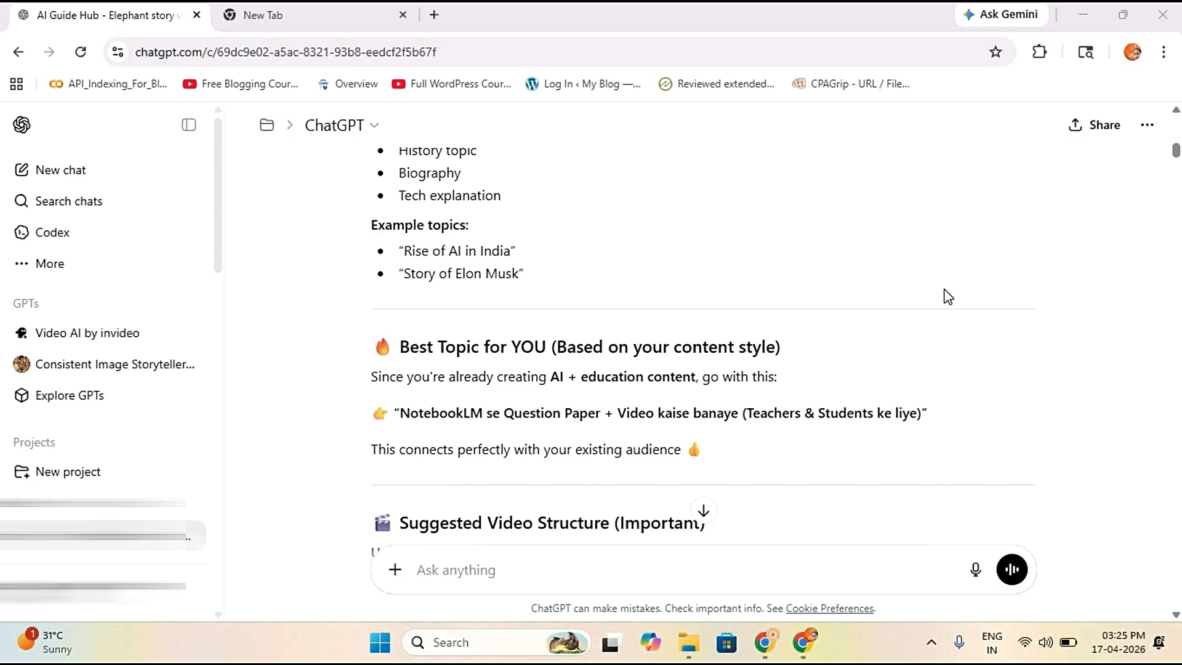
scroll(948, 297, down, 10)
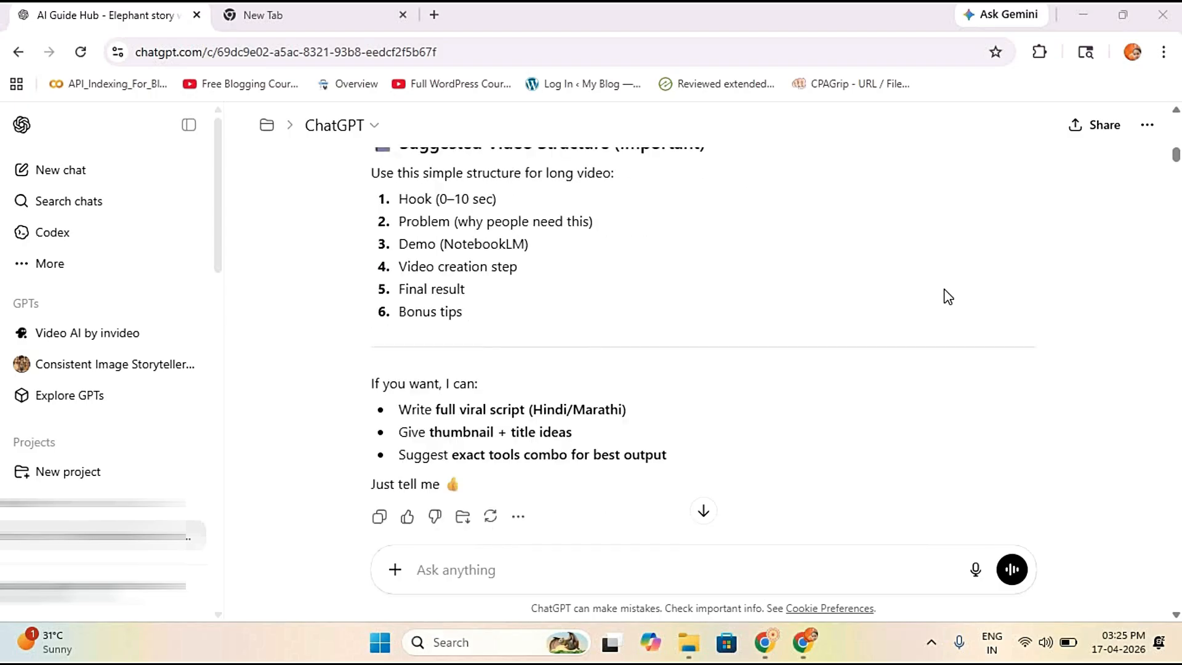
scroll(815, 382, up, 3)
Step: Review the answer to "what about kids animated story?", including why it works, the example story ideas and the series strategy
mouse_move(1010, 376)
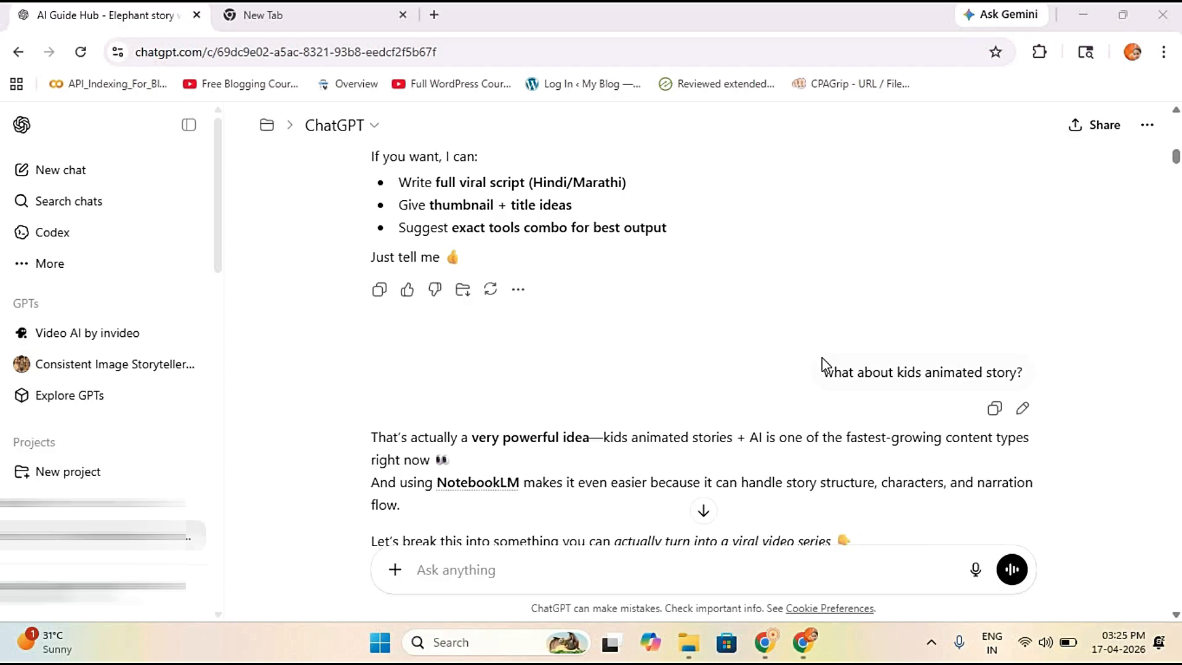
scroll(486, 291, down, 3)
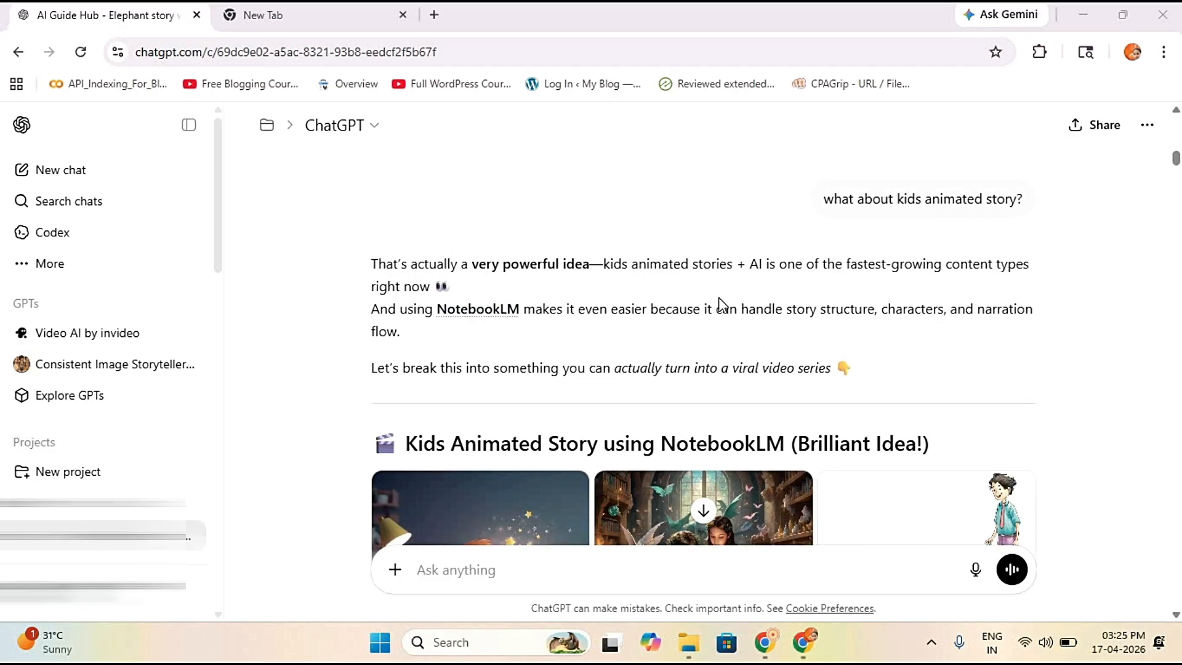
scroll(813, 297, down, 4)
scroll(827, 274, up, 3)
scroll(812, 278, down, 3)
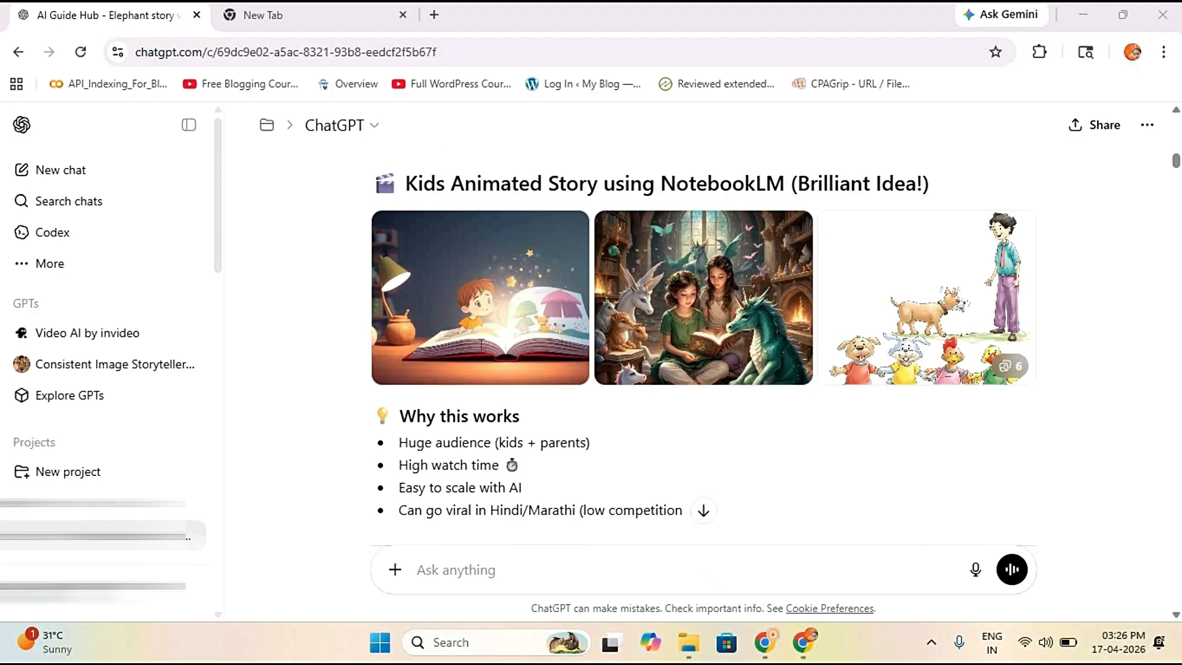
scroll(800, 279, down, 10)
scroll(868, 335, down, 10)
scroll(860, 339, down, 20)
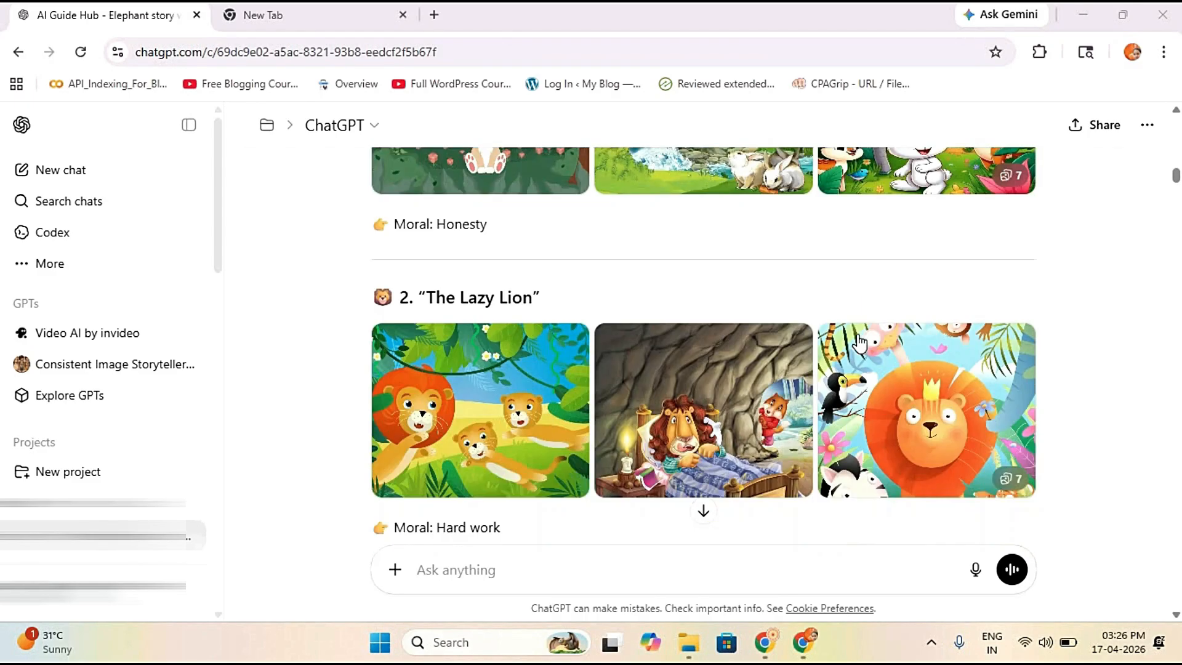
scroll(833, 343, up, 5)
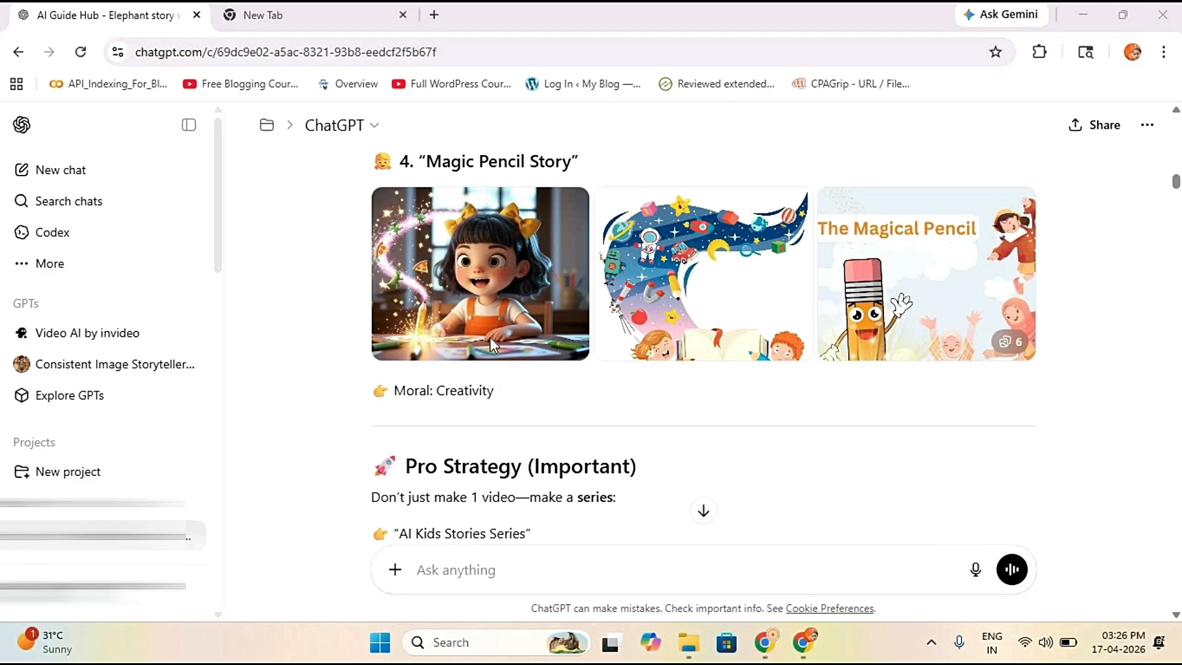
scroll(668, 346, down, 4)
scroll(738, 290, down, 12)
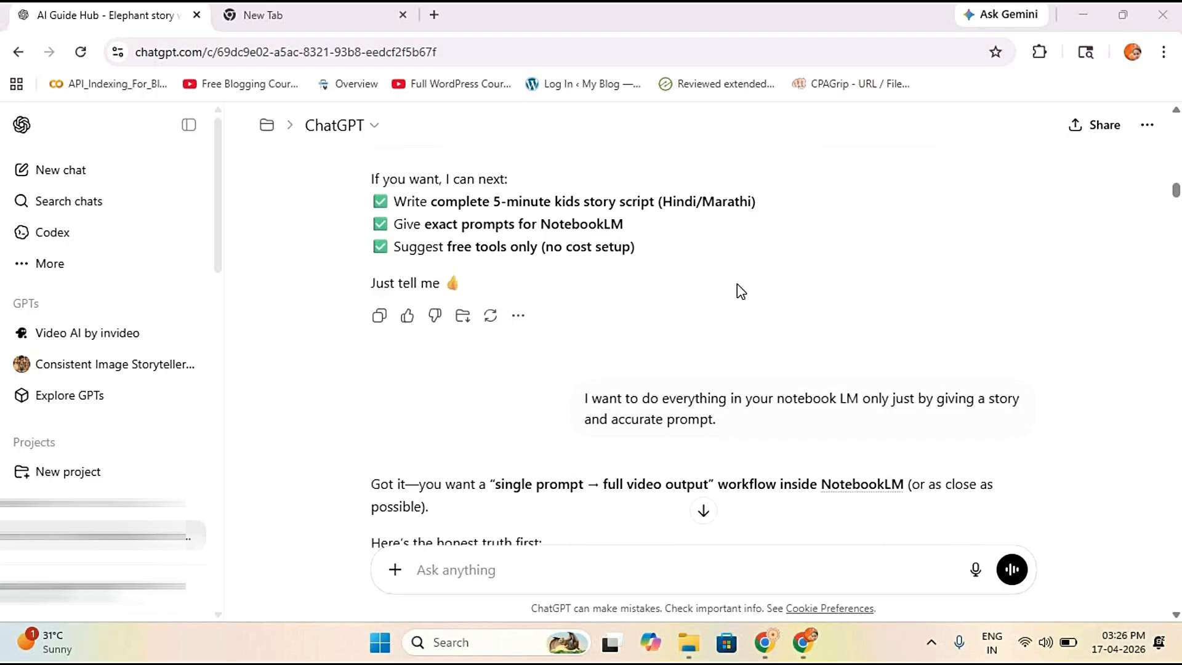
Step: Examine the all-in-one kids story prompt for NotebookLM and the advice on converting its output into a video
scroll(736, 283, down, 13)
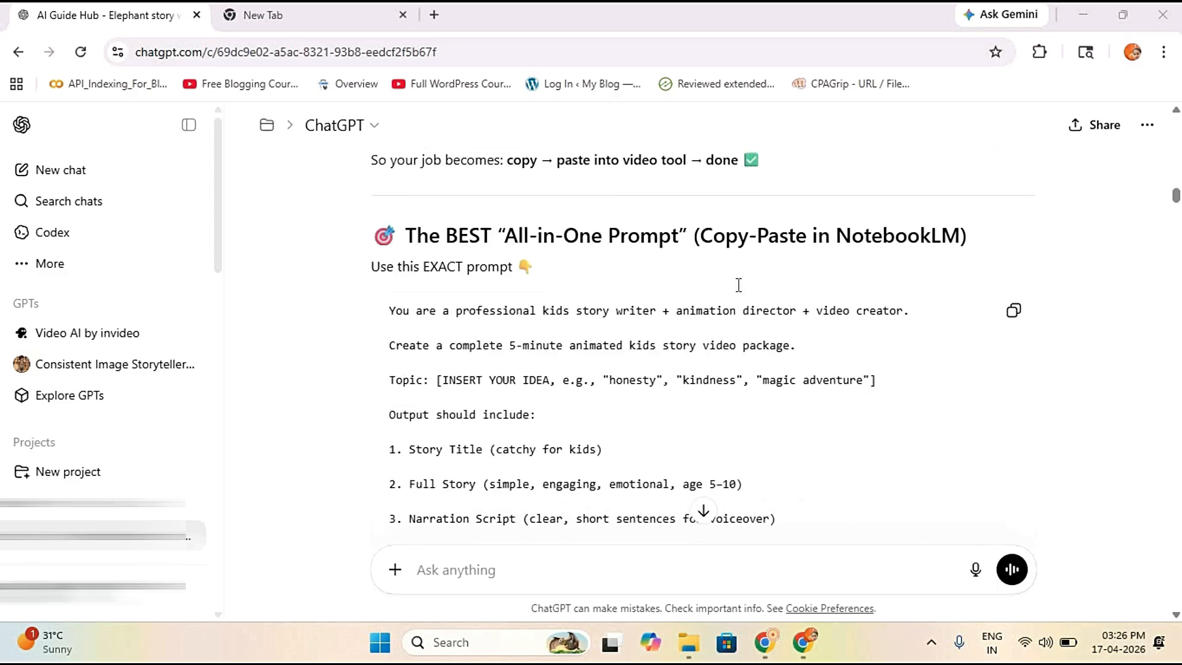
scroll(738, 285, down, 20)
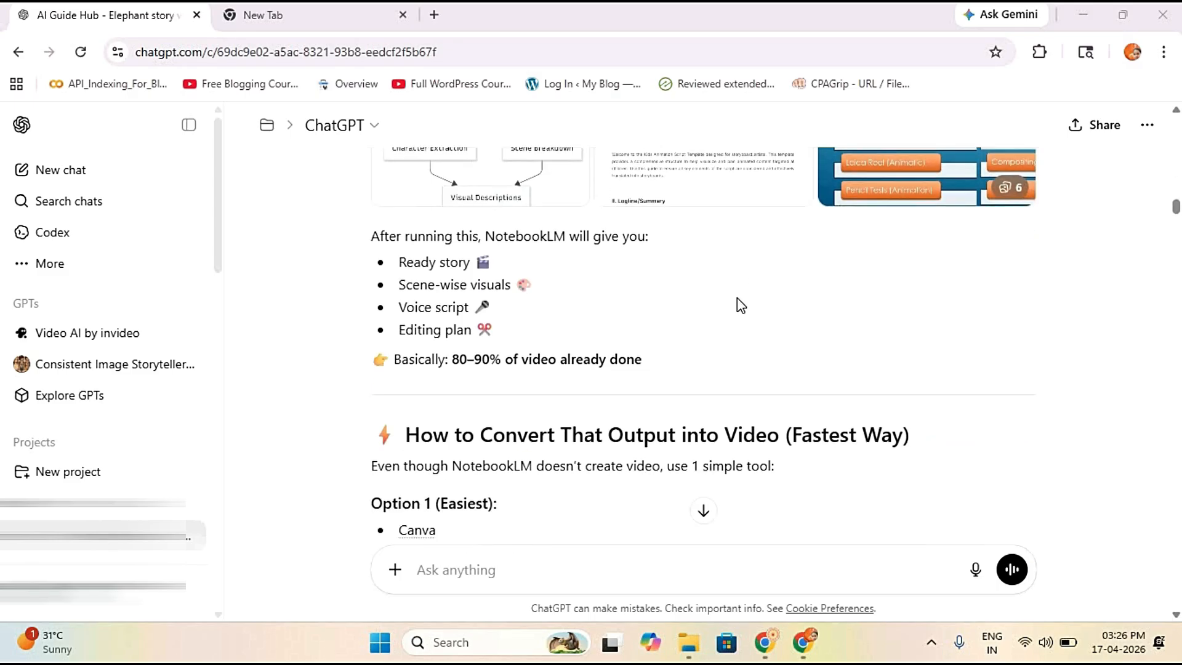
scroll(741, 305, down, 18)
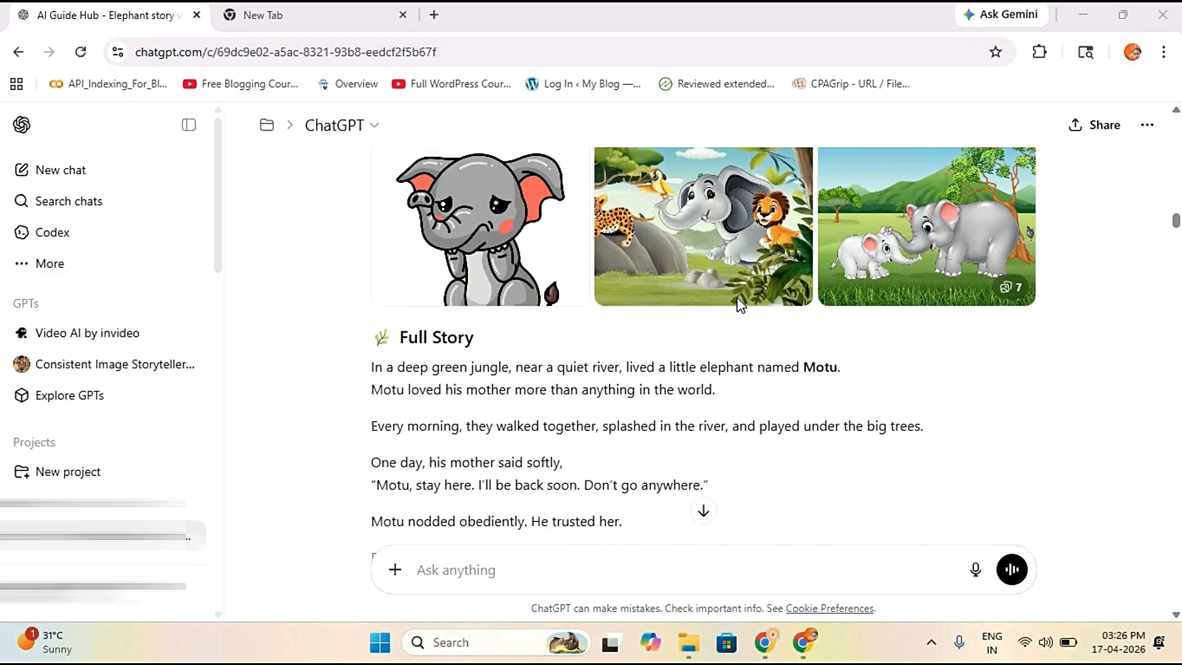
Step: Read the request for an emotional animal story and the resulting "The Little Elephant Who Waited" with its narration tips
scroll(739, 305, down, 1)
scroll(737, 297, up, 10)
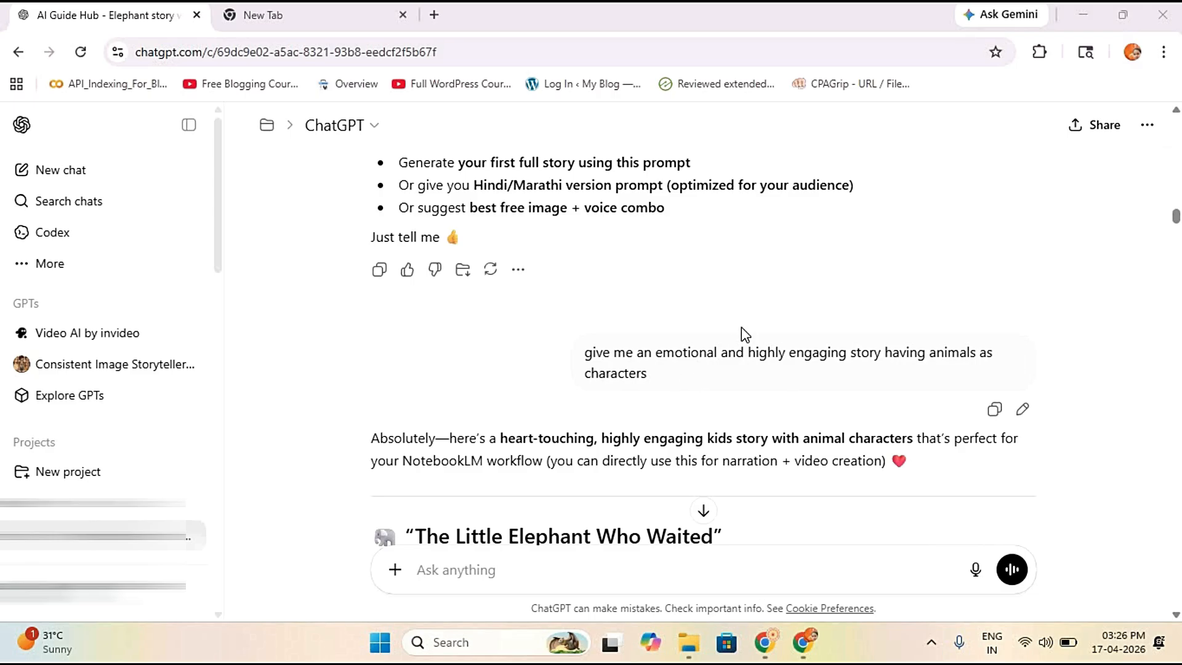
scroll(639, 342, down, 3)
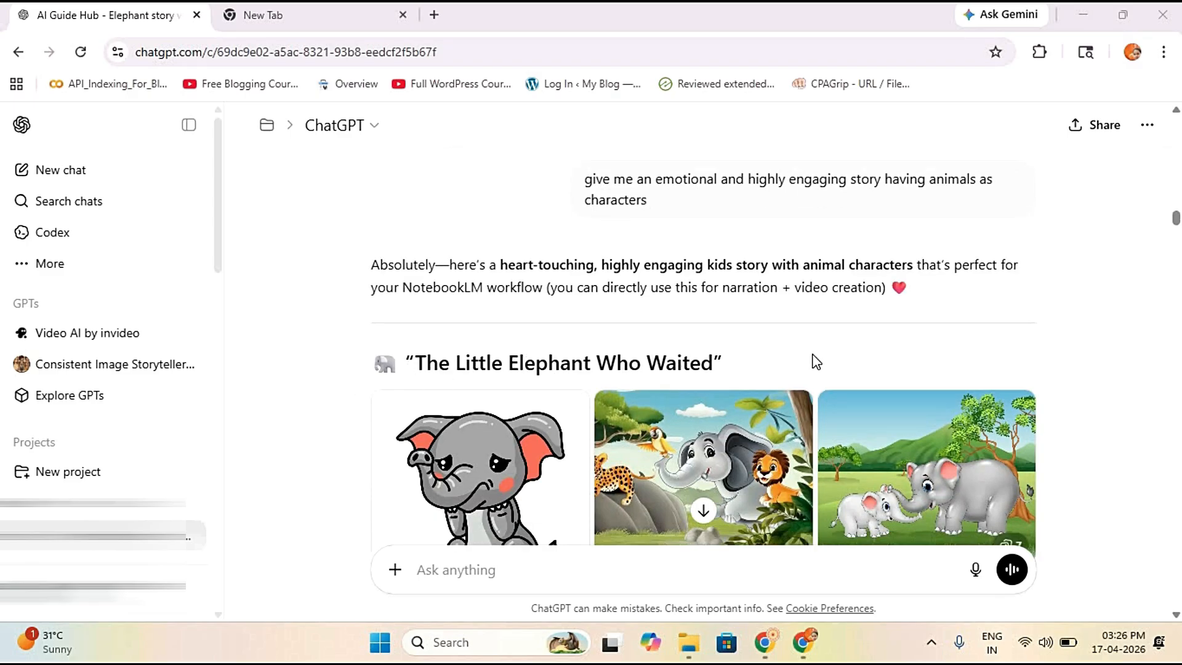
scroll(720, 405, down, 3)
scroll(565, 370, down, 5)
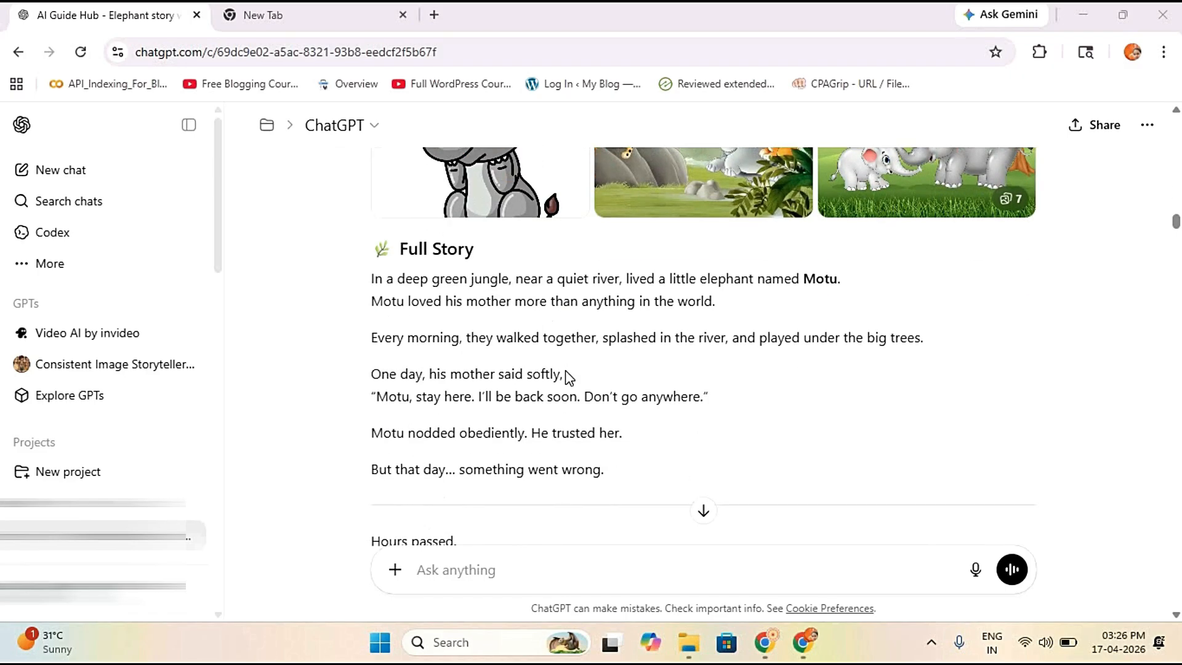
scroll(646, 363, down, 15)
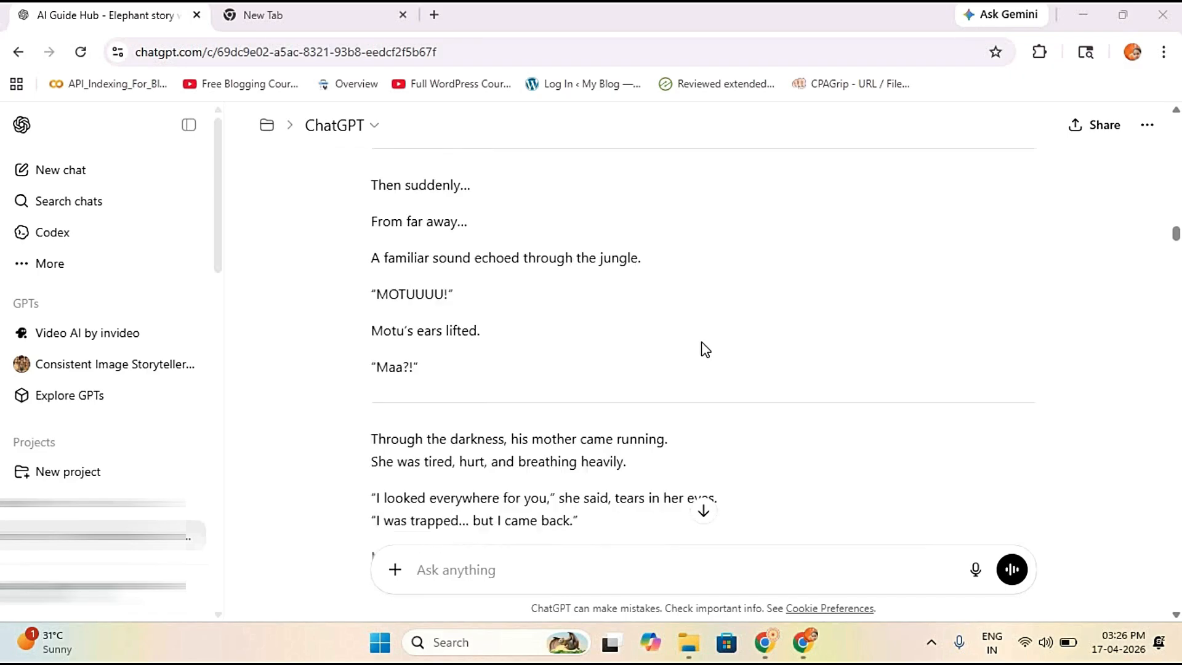
scroll(705, 349, down, 10)
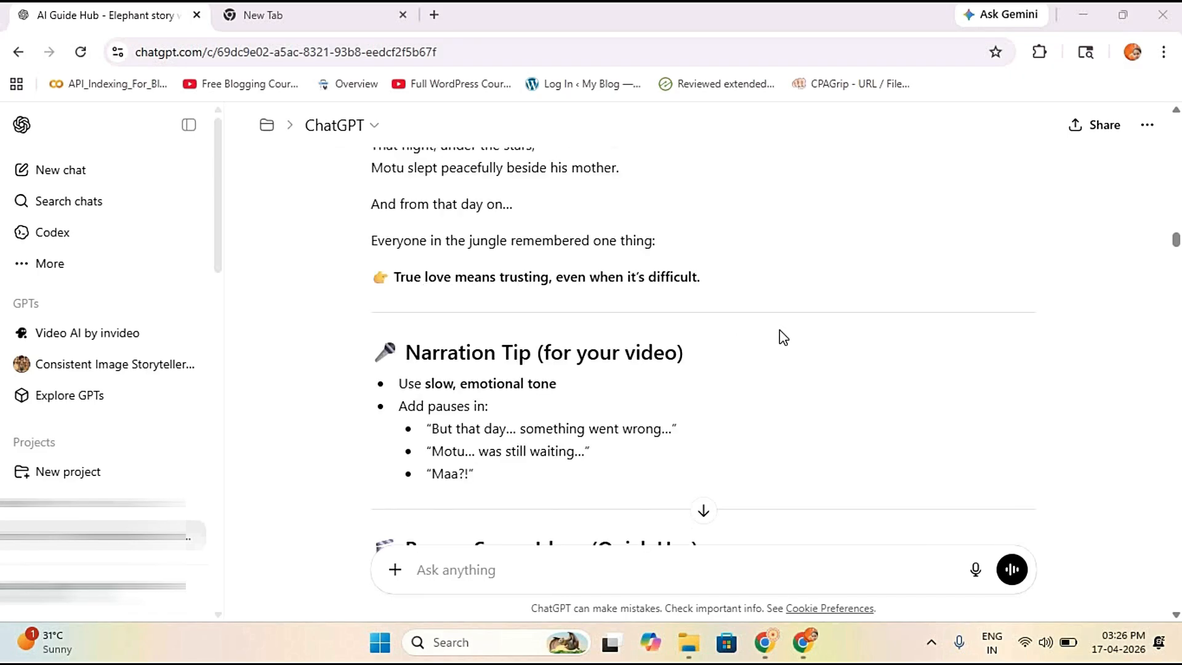
scroll(781, 335, down, 4)
scroll(779, 332, down, 10)
Step: Examine the ready-to-paste NotebookLM master prompt for the elephant story, from the story text through the structured output requirements
scroll(894, 319, up, 1)
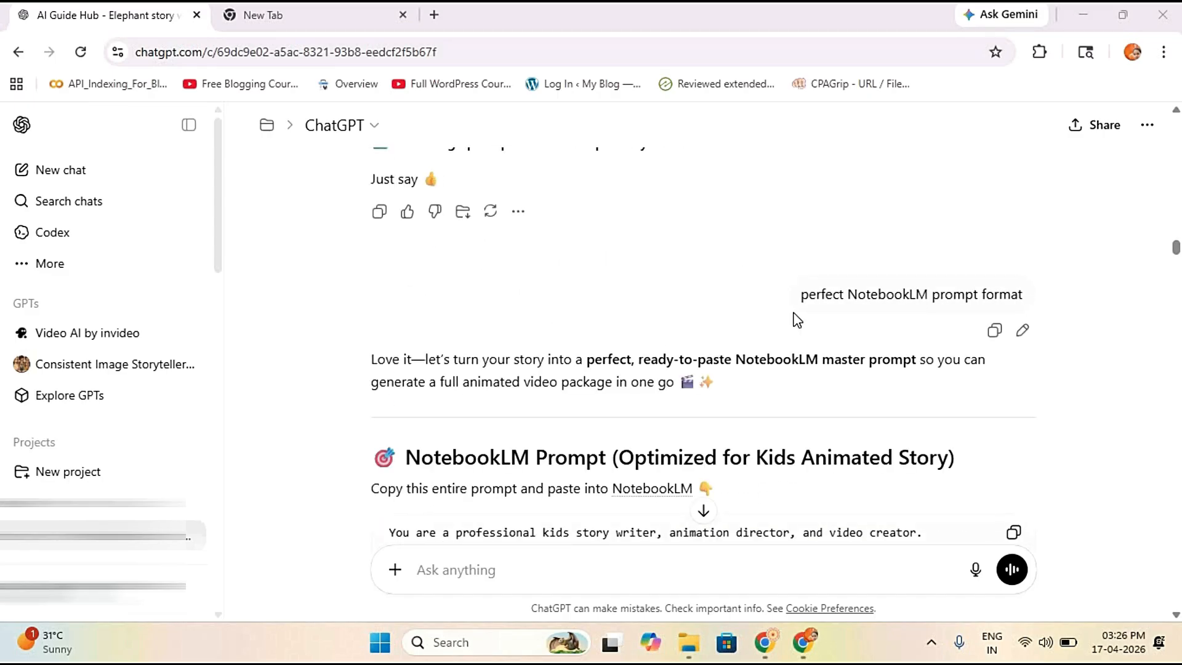
scroll(949, 293, down, 3)
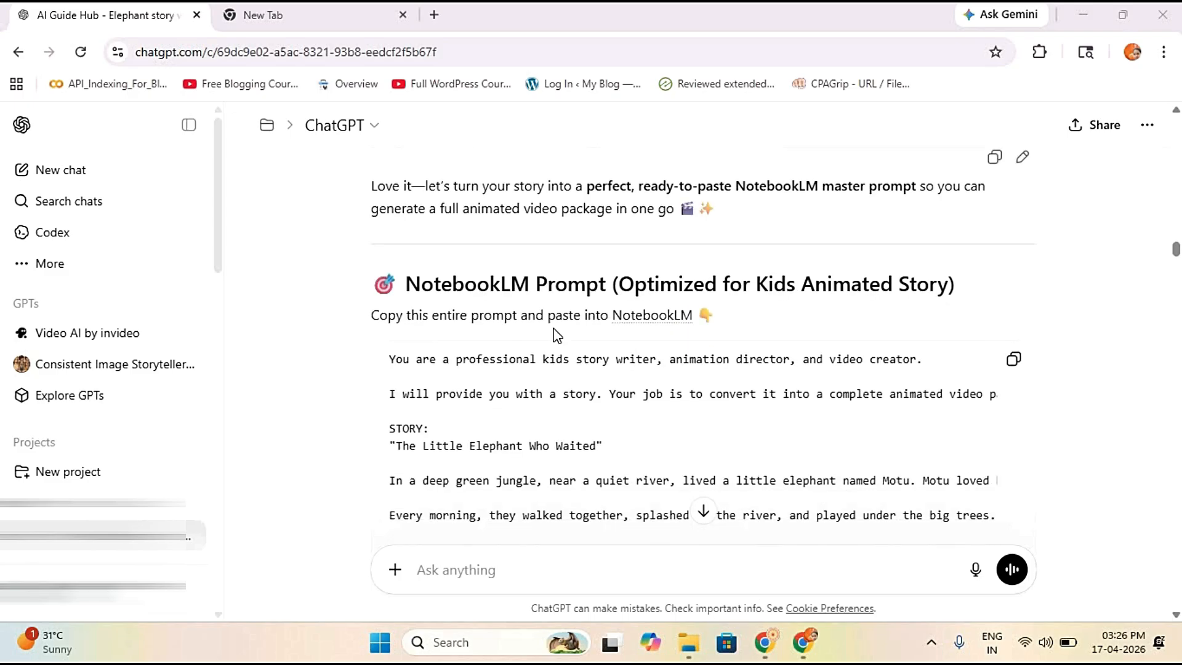
scroll(775, 359, down, 6)
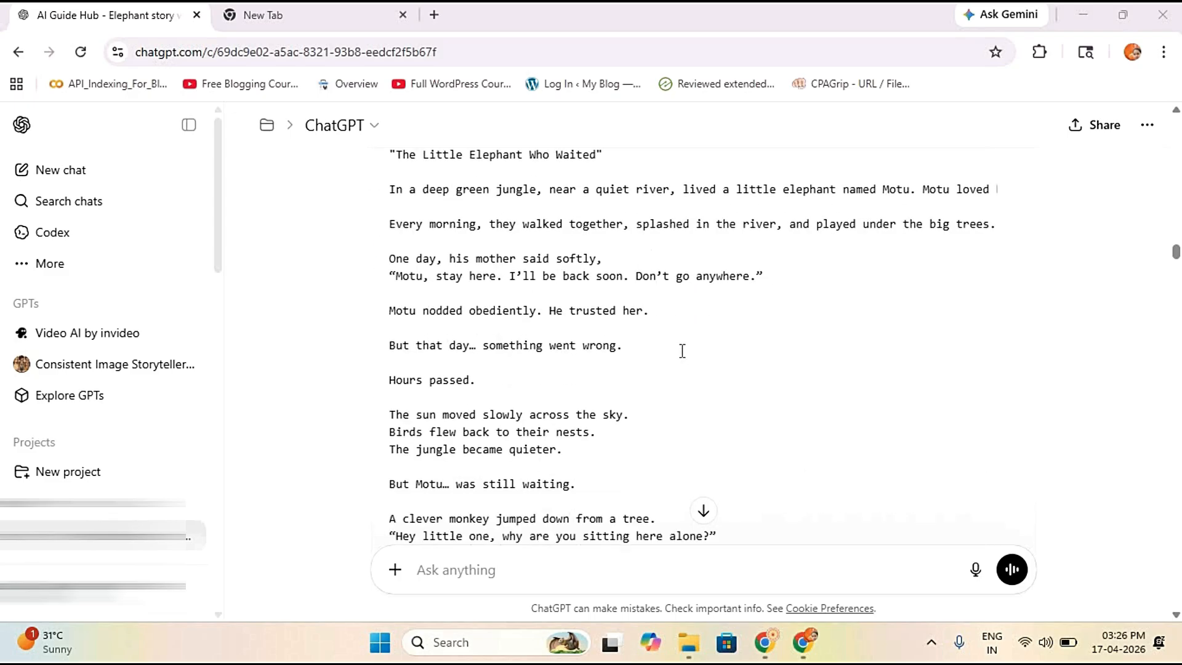
scroll(737, 330, up, 3)
scroll(736, 331, down, 18)
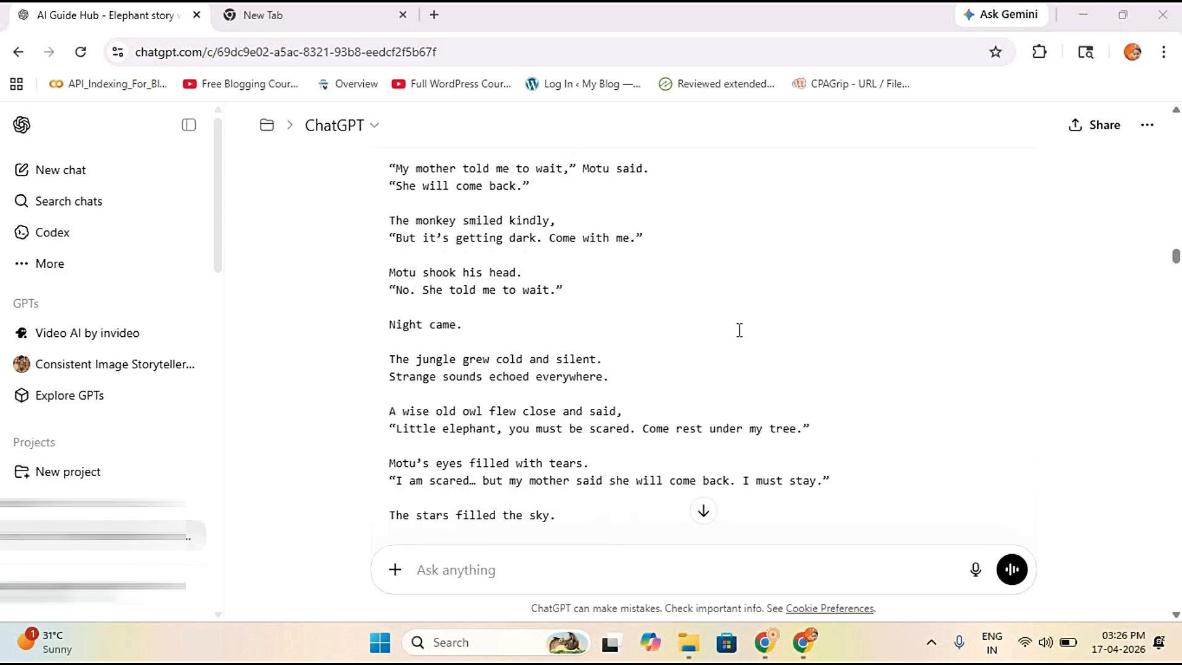
scroll(739, 330, down, 20)
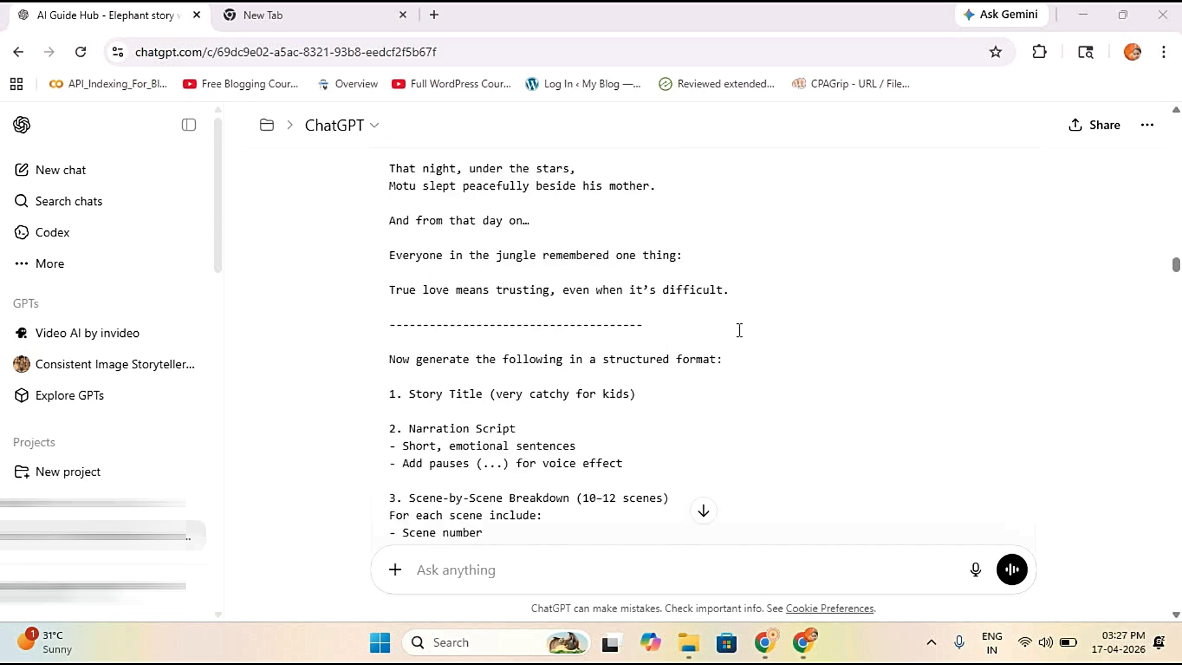
scroll(742, 337, down, 4)
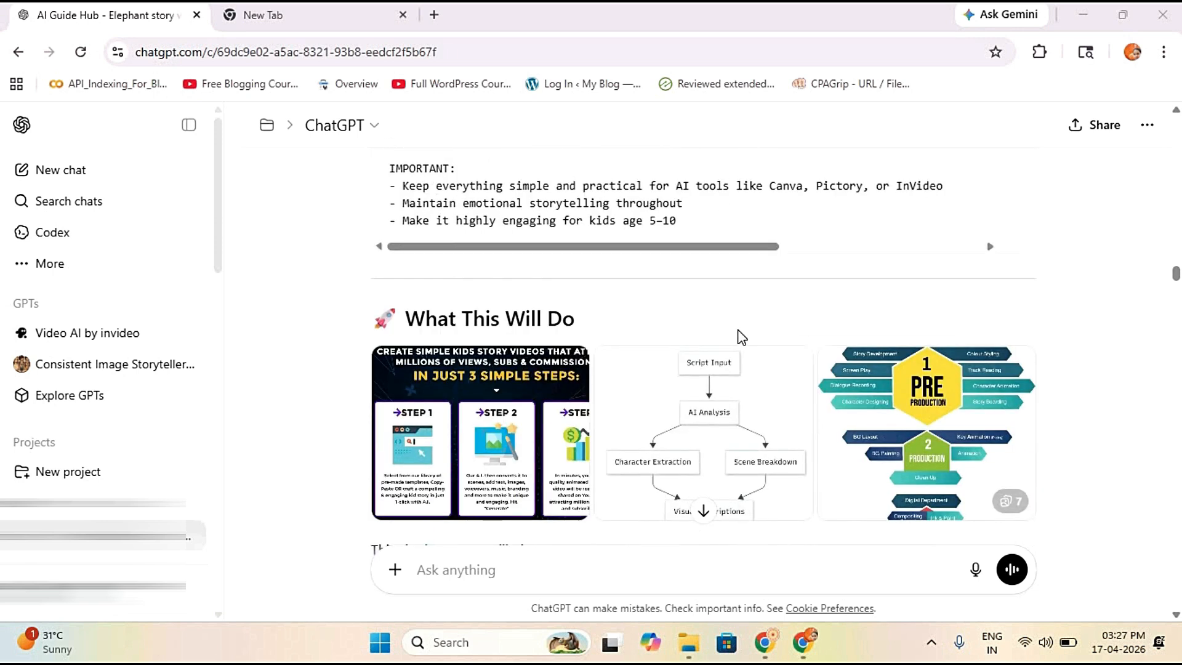
Step: Examine the request for the same story in Marathi and Hindi in narration cum dialogue style
scroll(742, 337, down, 20)
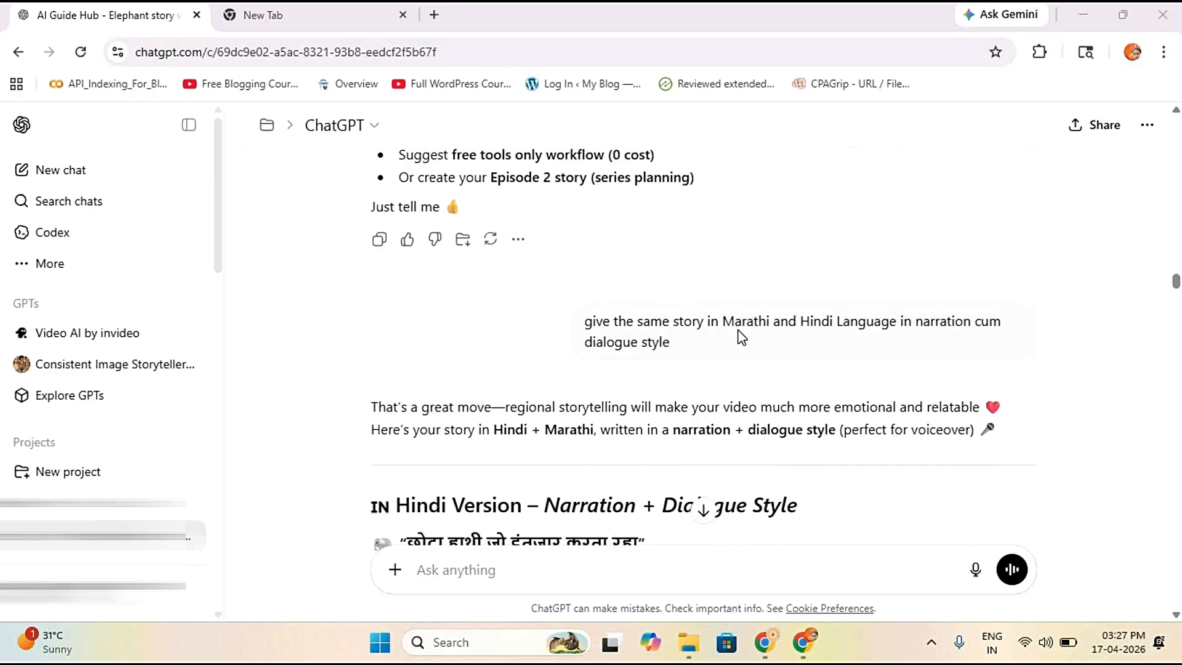
scroll(742, 337, up, 5)
scroll(554, 339, down, 3)
scroll(765, 335, down, 3)
scroll(751, 376, up, 3)
scroll(751, 376, up, 3)
drag(918, 323, 678, 361)
click(822, 349)
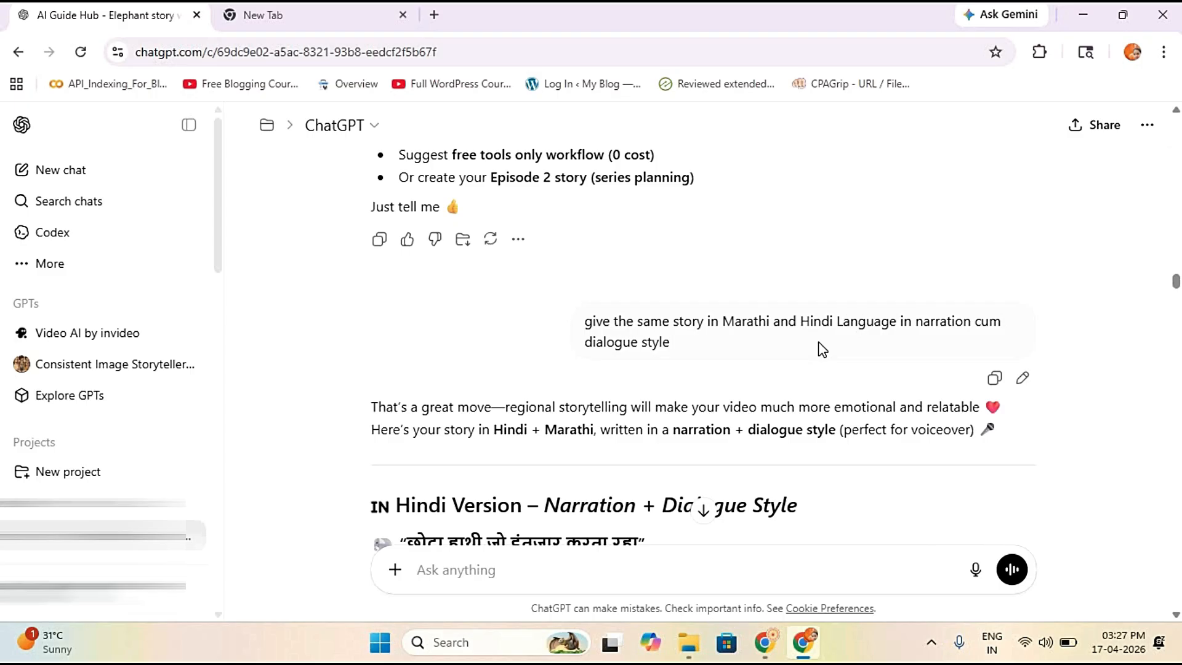
Step: Read through the Hindi and Marathi narration and dialogue versions of the elephant story
scroll(801, 327, down, 5)
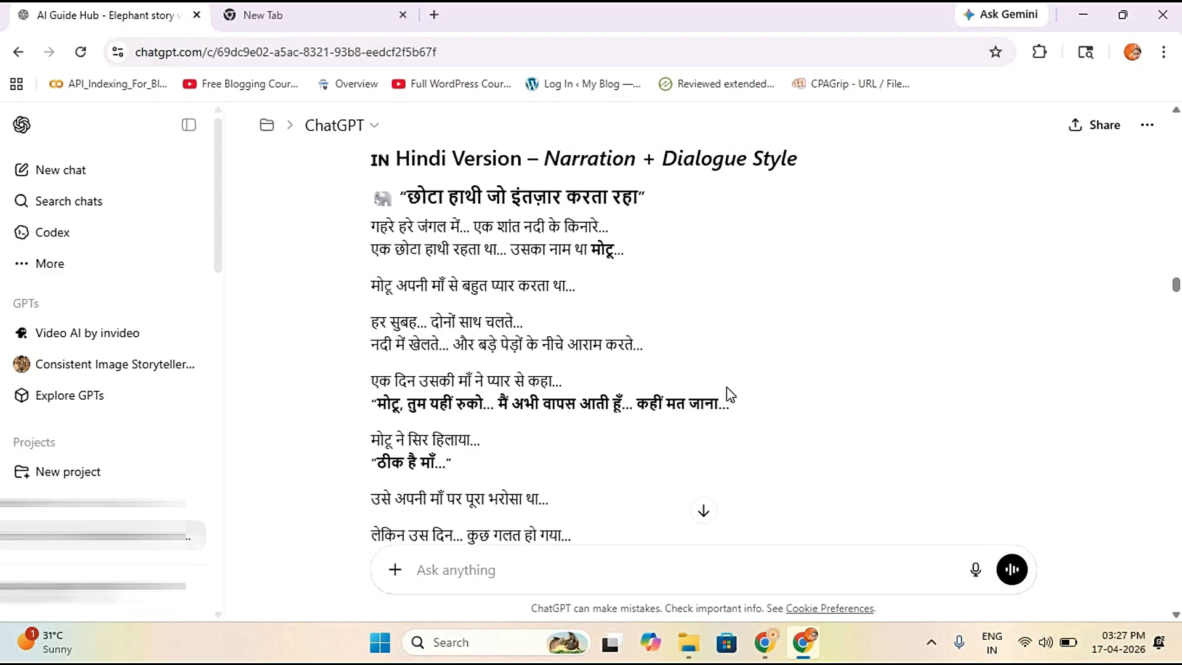
scroll(726, 387, down, 3)
scroll(541, 341, down, 5)
scroll(542, 341, down, 15)
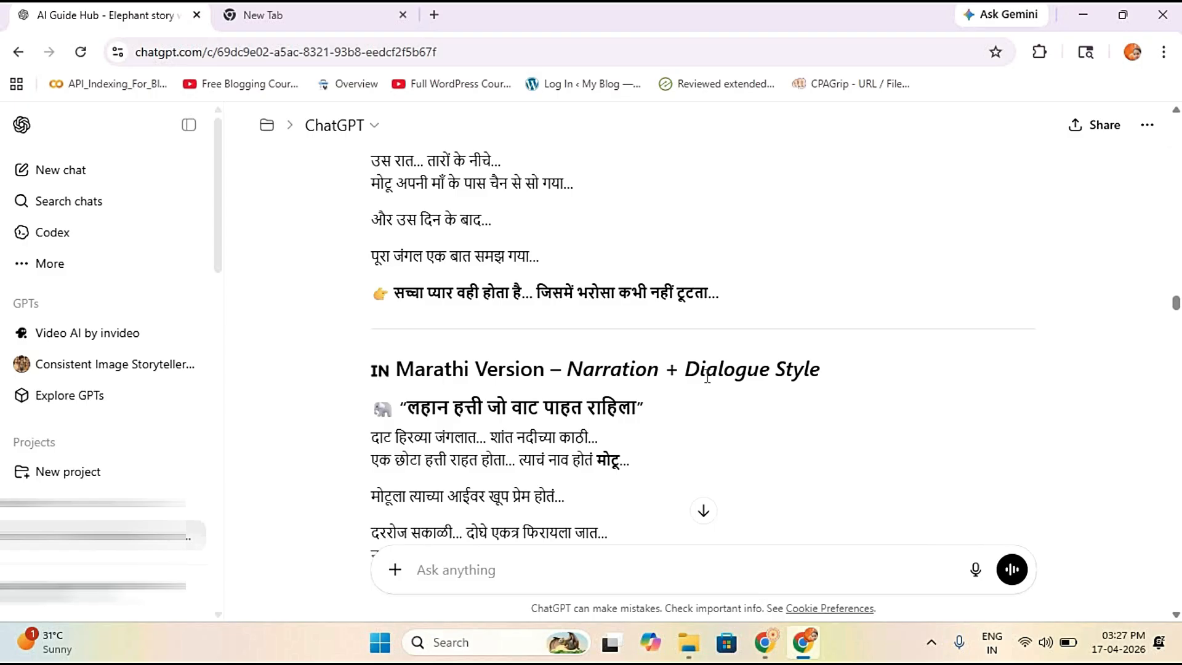
scroll(708, 385, down, 8)
scroll(710, 387, down, 20)
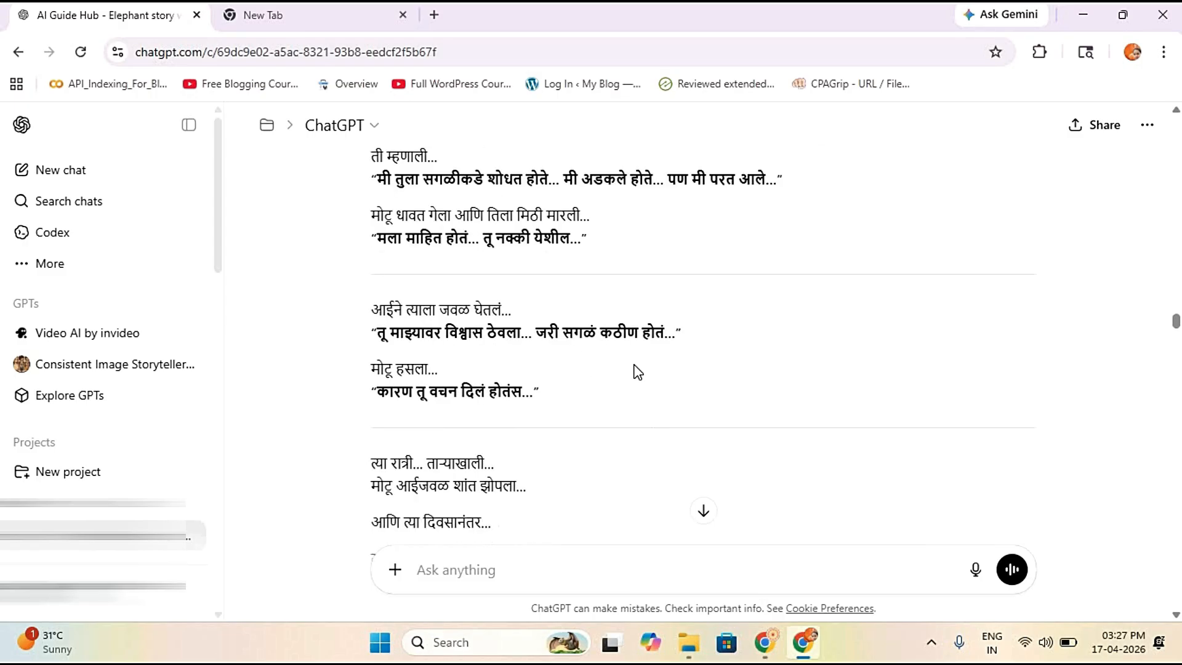
scroll(636, 370, down, 2)
scroll(636, 370, up, 2)
Step: Review the background music prompts for the video, including the "Soft Ambient Music Only" prompt and its extra fix for drums
scroll(637, 364, down, 9)
scroll(637, 360, down, 20)
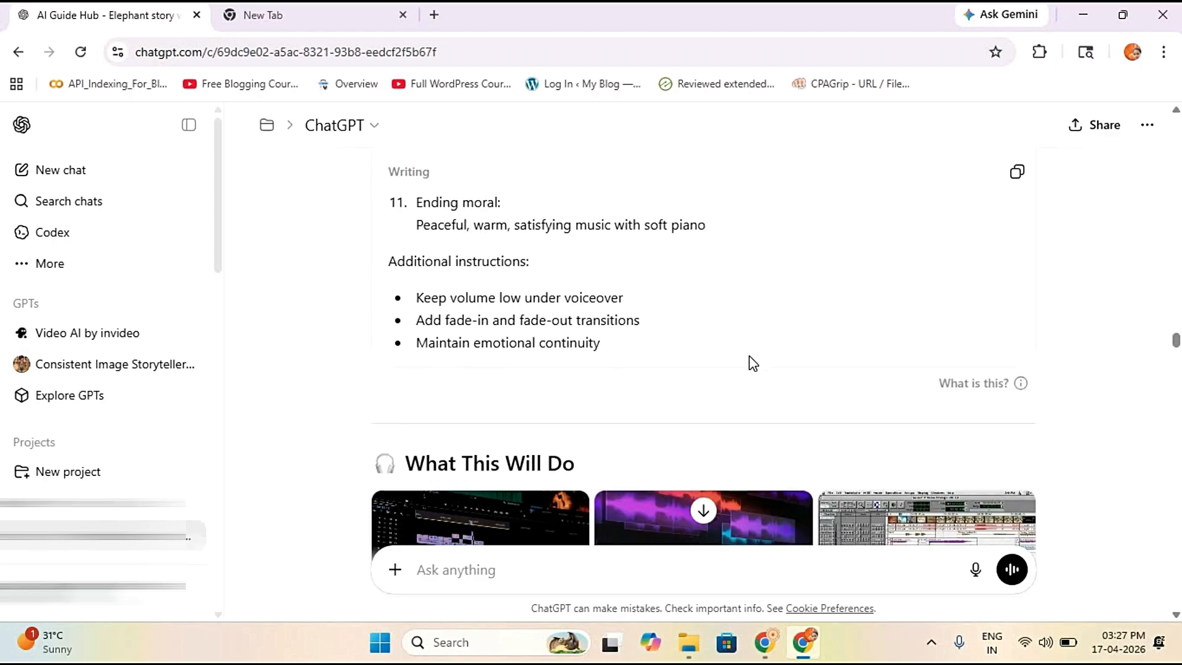
scroll(752, 363, down, 20)
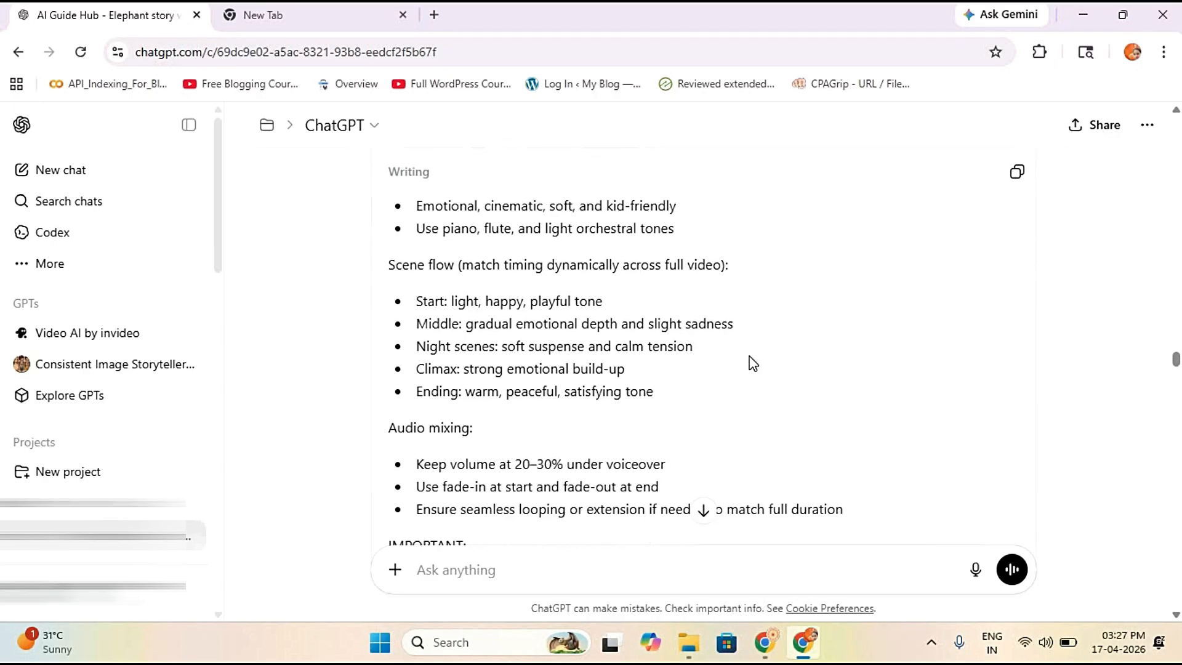
scroll(753, 363, down, 20)
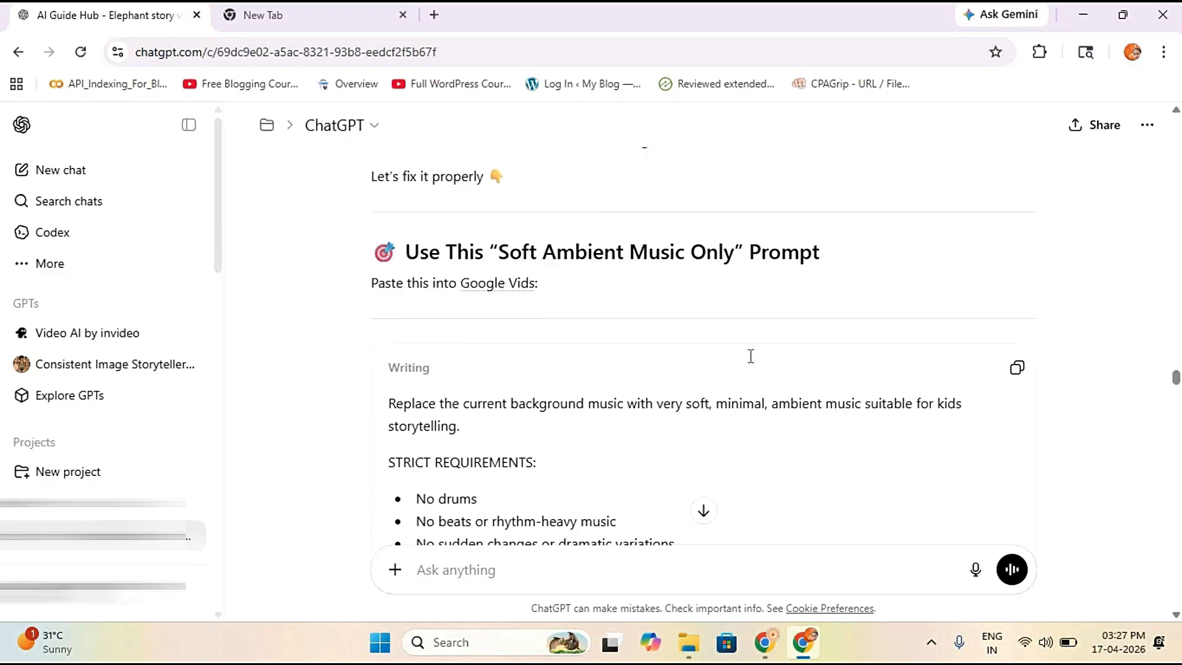
scroll(750, 357, down, 8)
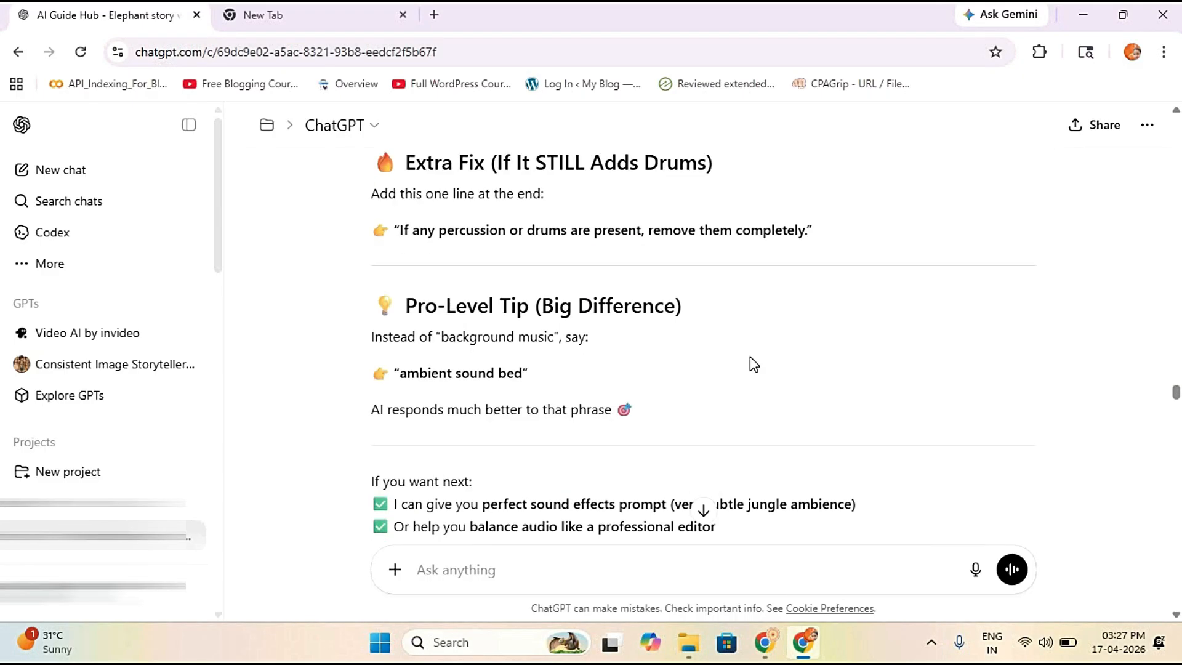
Step: Review the elephant video's SEO description, YouTube tags and platform-wise retention optimization advice
scroll(750, 357, down, 20)
scroll(749, 357, down, 20)
scroll(775, 356, down, 20)
scroll(776, 373, down, 20)
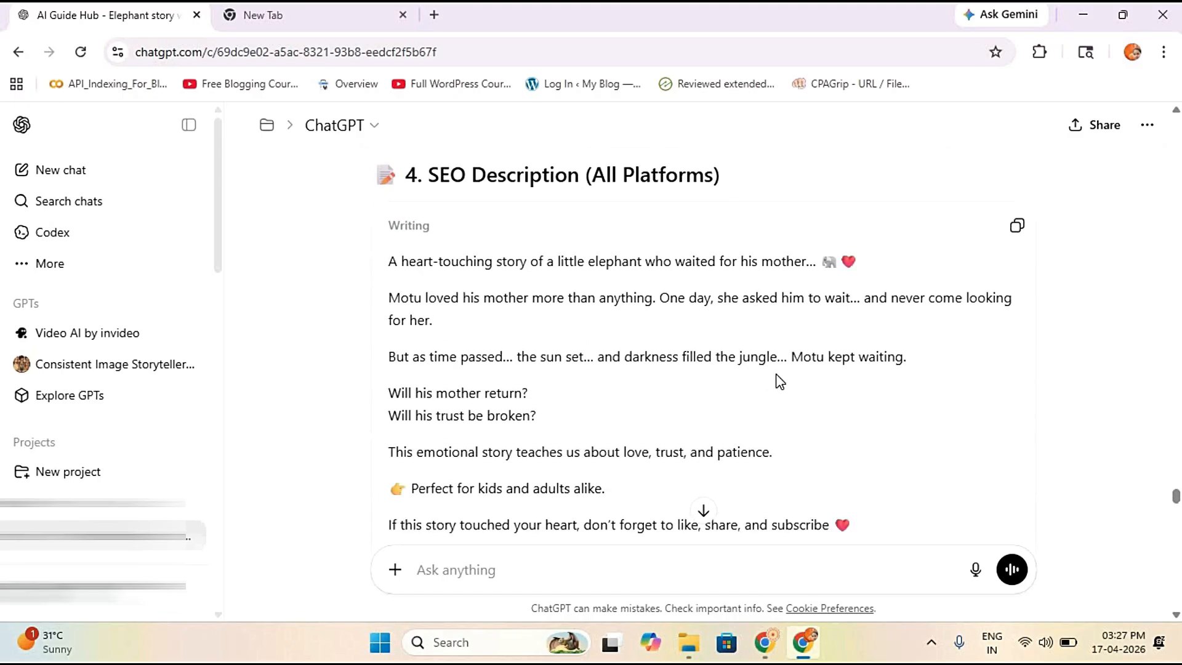
scroll(779, 381, down, 8)
scroll(777, 383, down, 15)
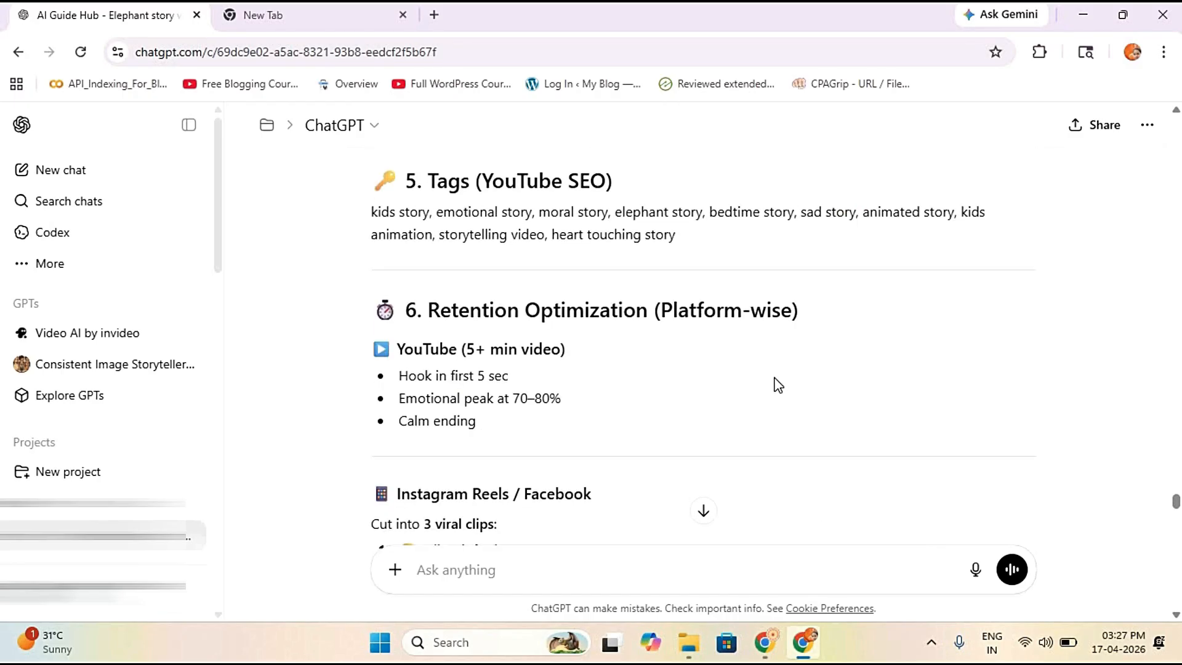
Step: Examine the YouTube 16:9 thumbnail concept, its layout and text advice, and the generated thumbnail images
scroll(776, 385, down, 15)
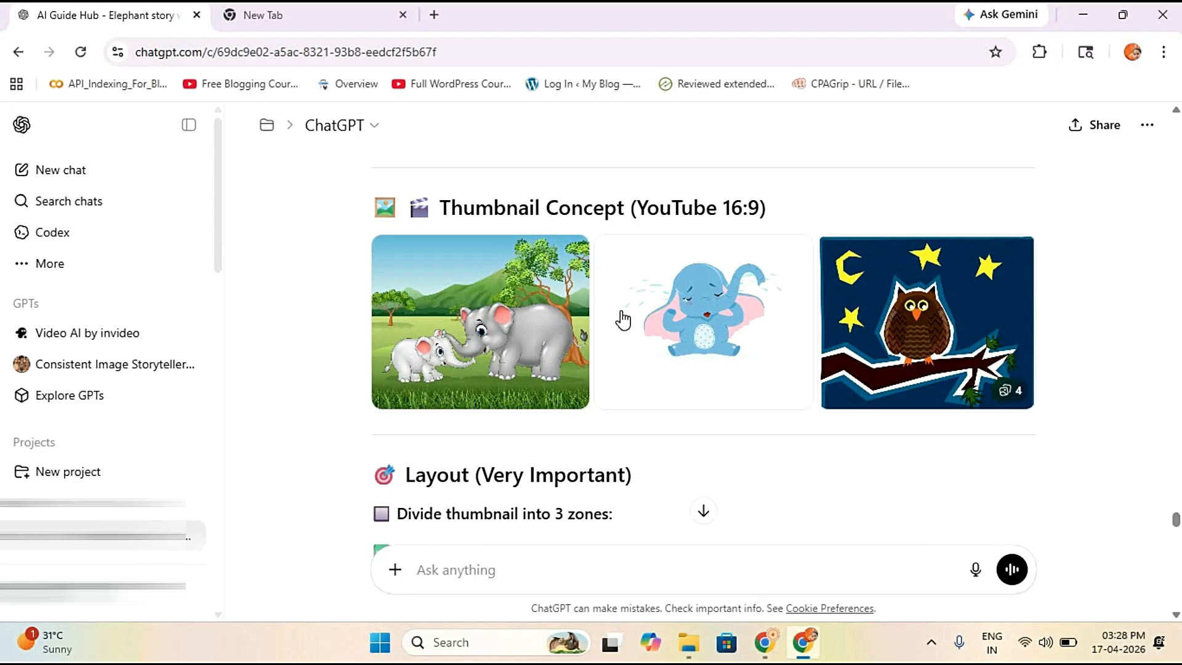
scroll(623, 319, down, 20)
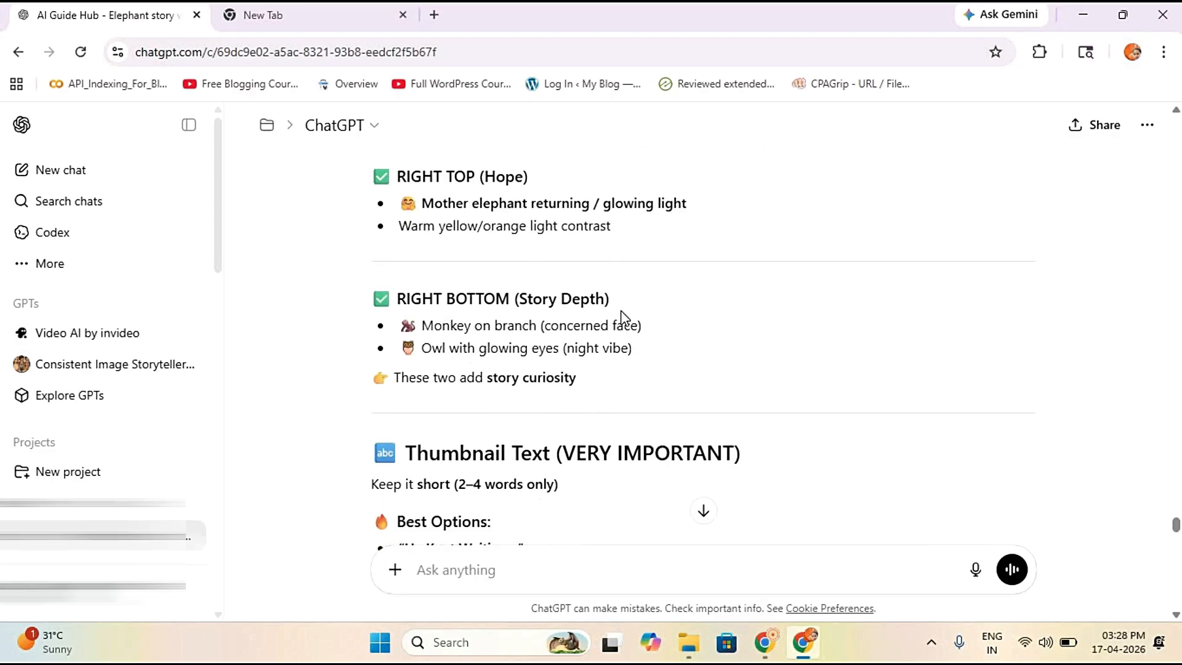
scroll(640, 220, down, 10)
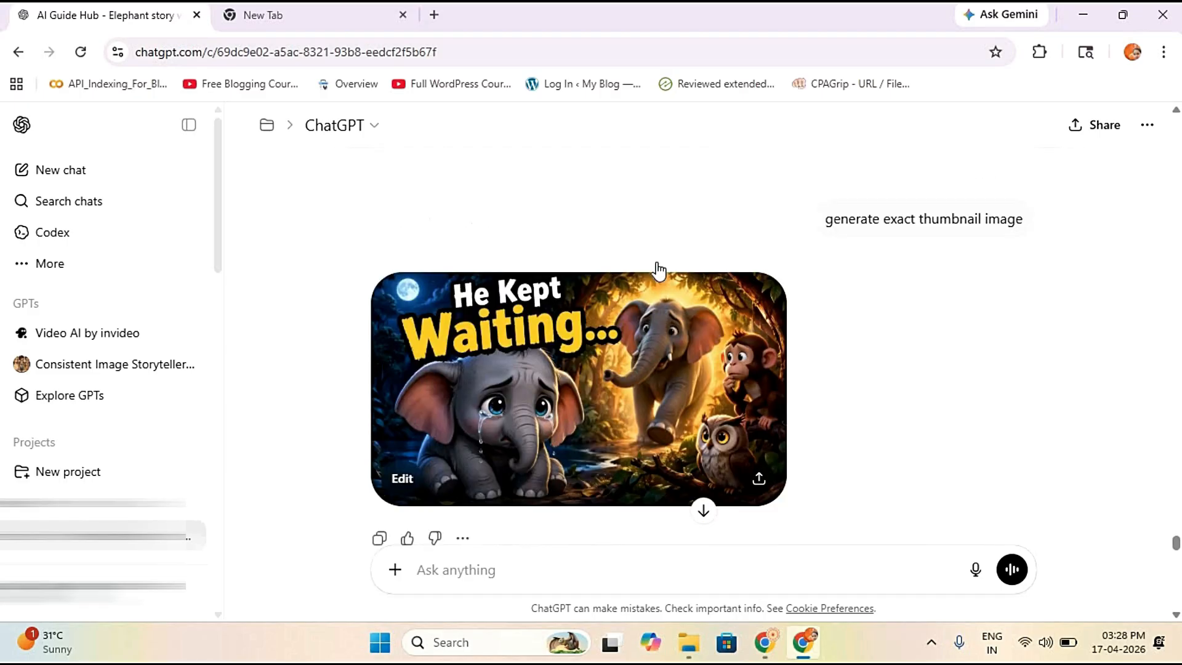
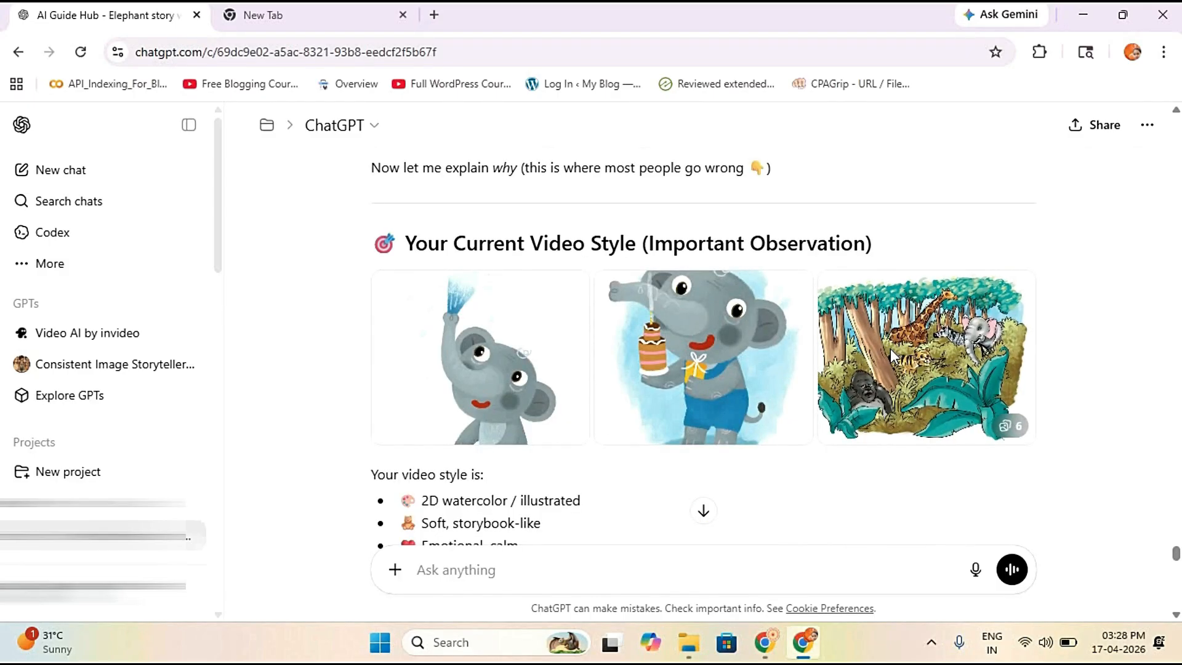
scroll(892, 369, down, 15)
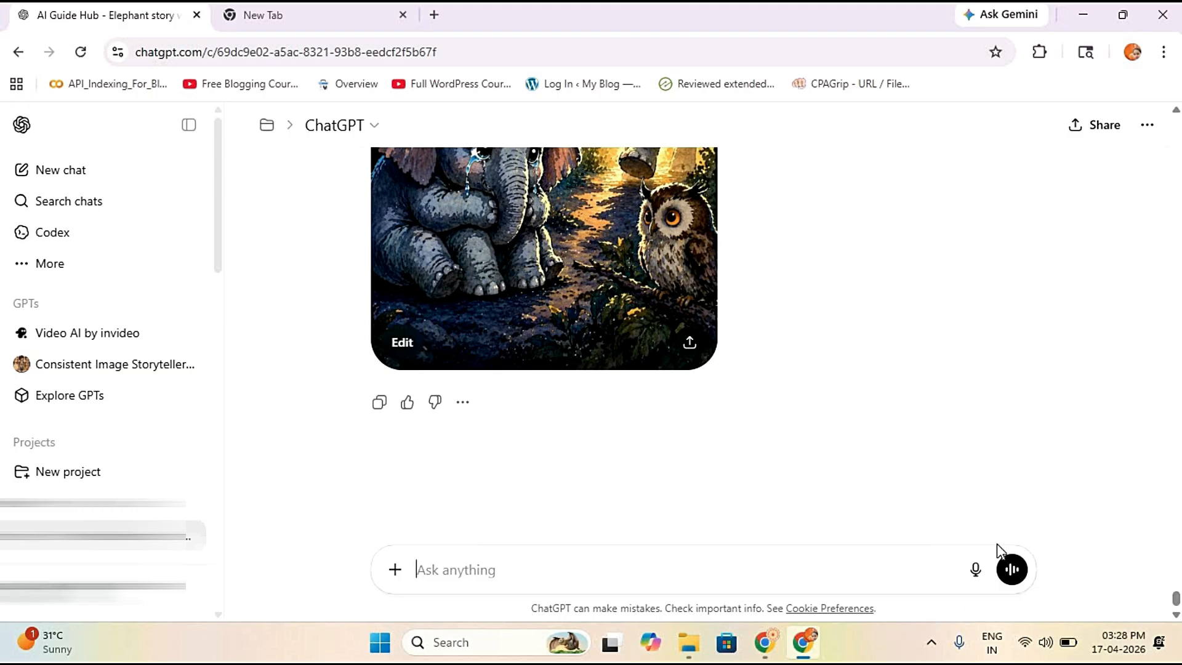
Step: Dictate and send the prompt "Give me one more engaging viral story having animals as charactersIn narration-cum-dialogue style."
click(975, 570)
click(233, 281)
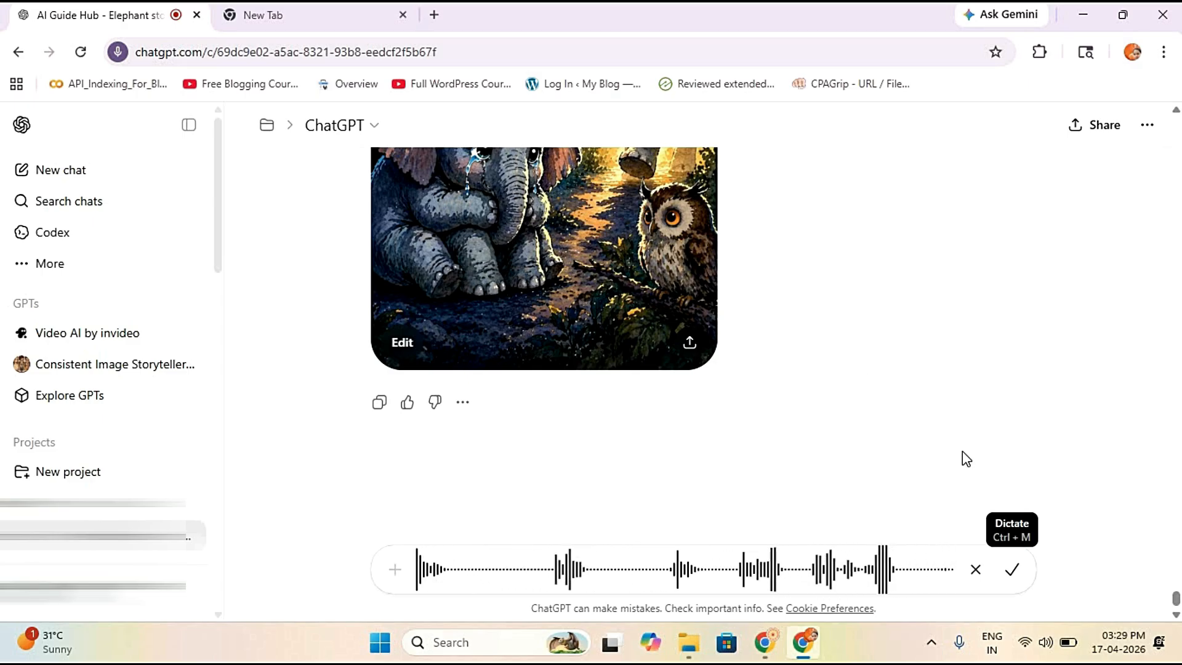
click(1013, 570)
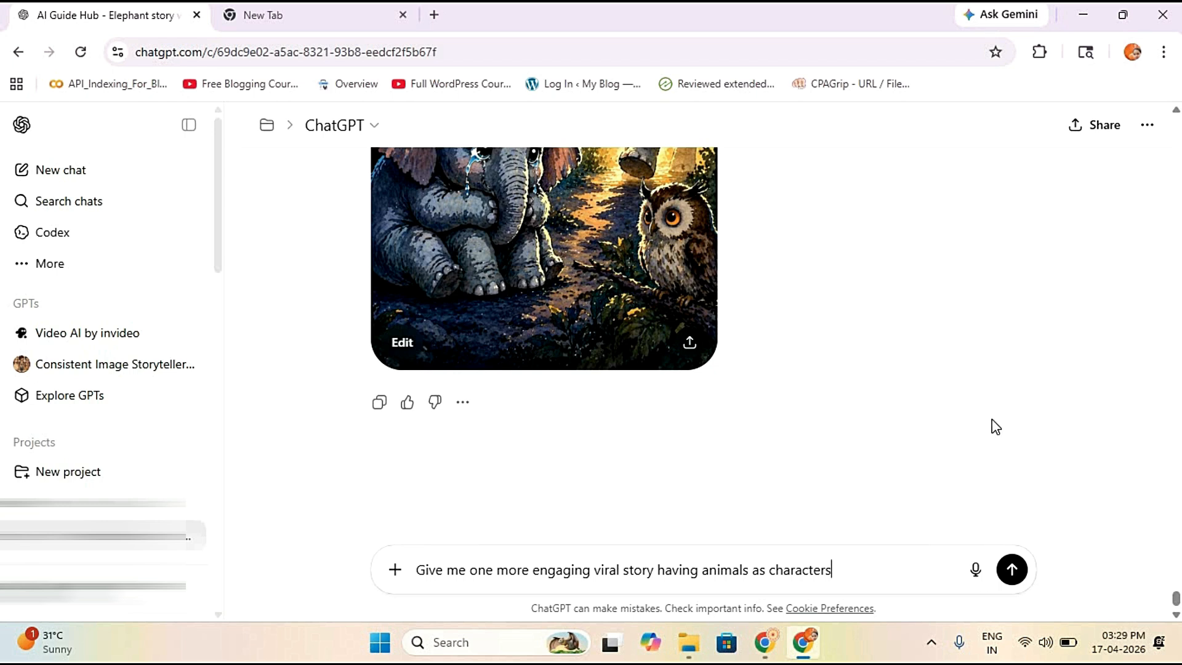
click(976, 570)
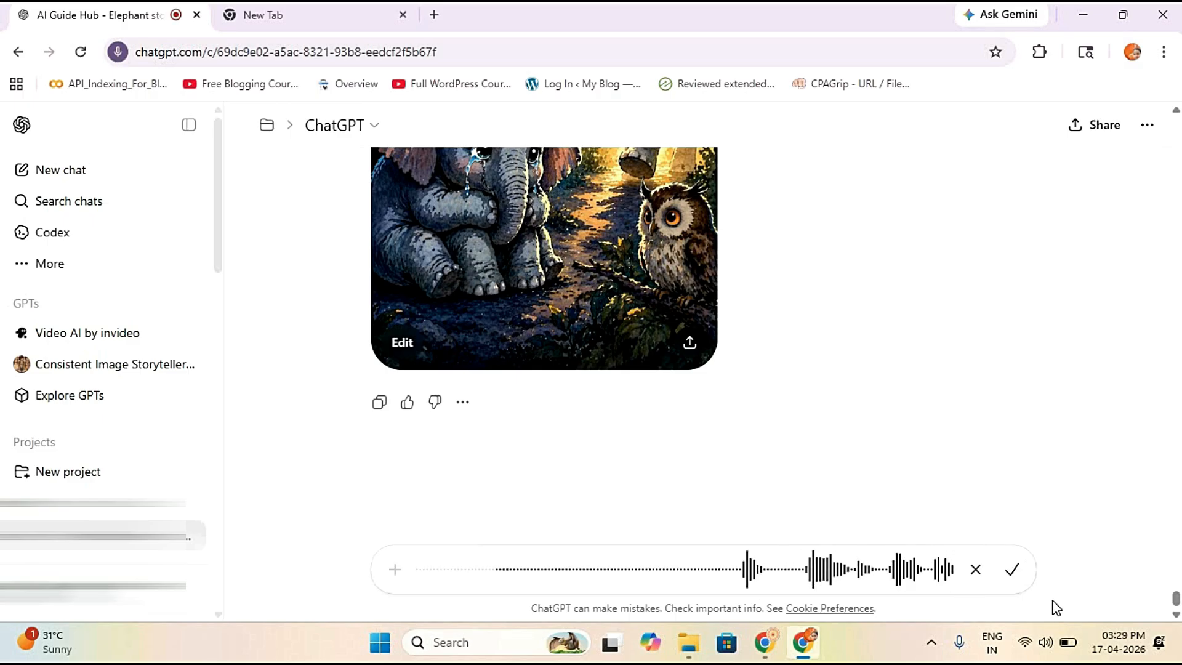
click(1019, 574)
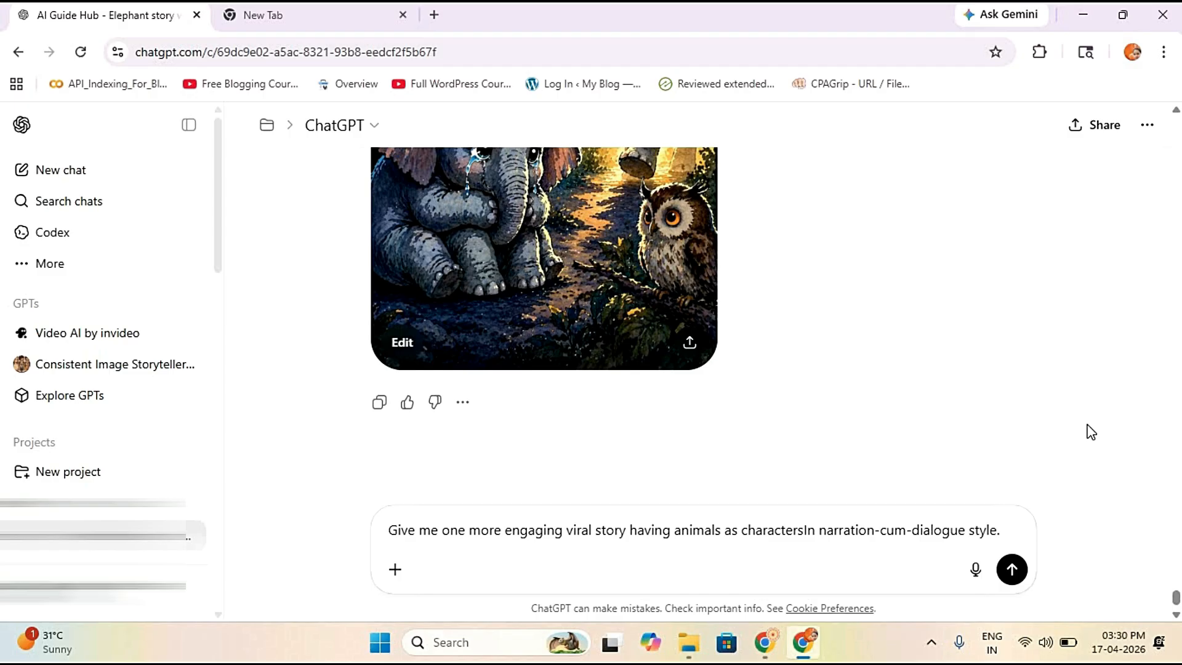
click(1011, 569)
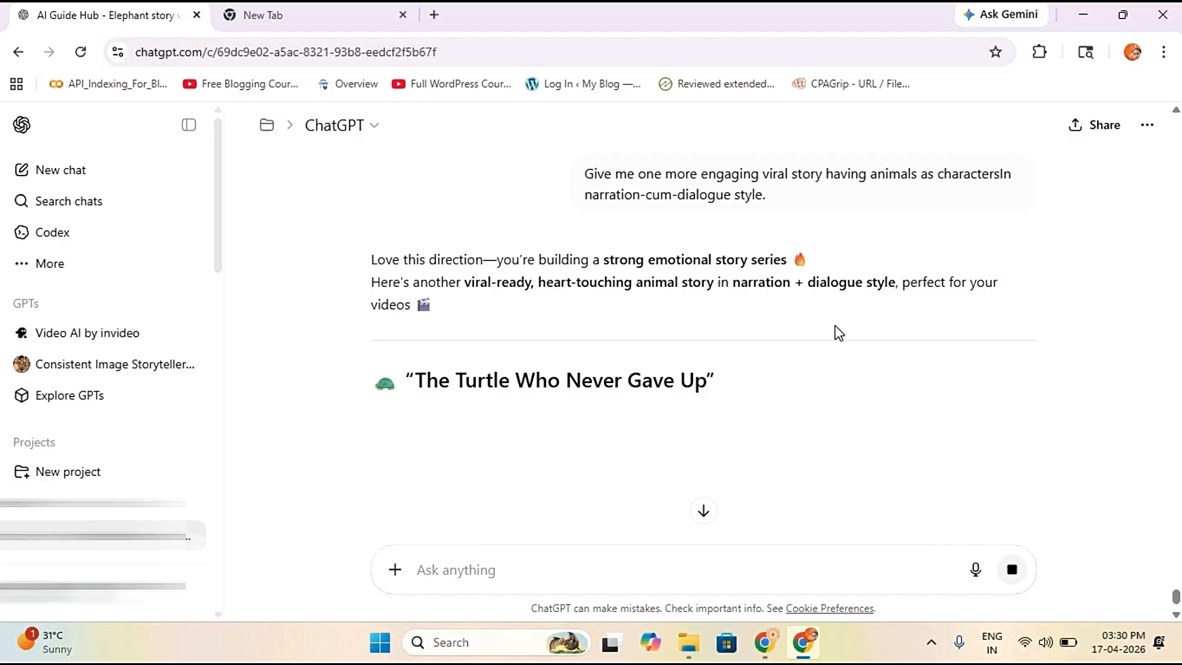
Step: Open NotebookLM from the Google apps list in the second browser tab
click(271, 15)
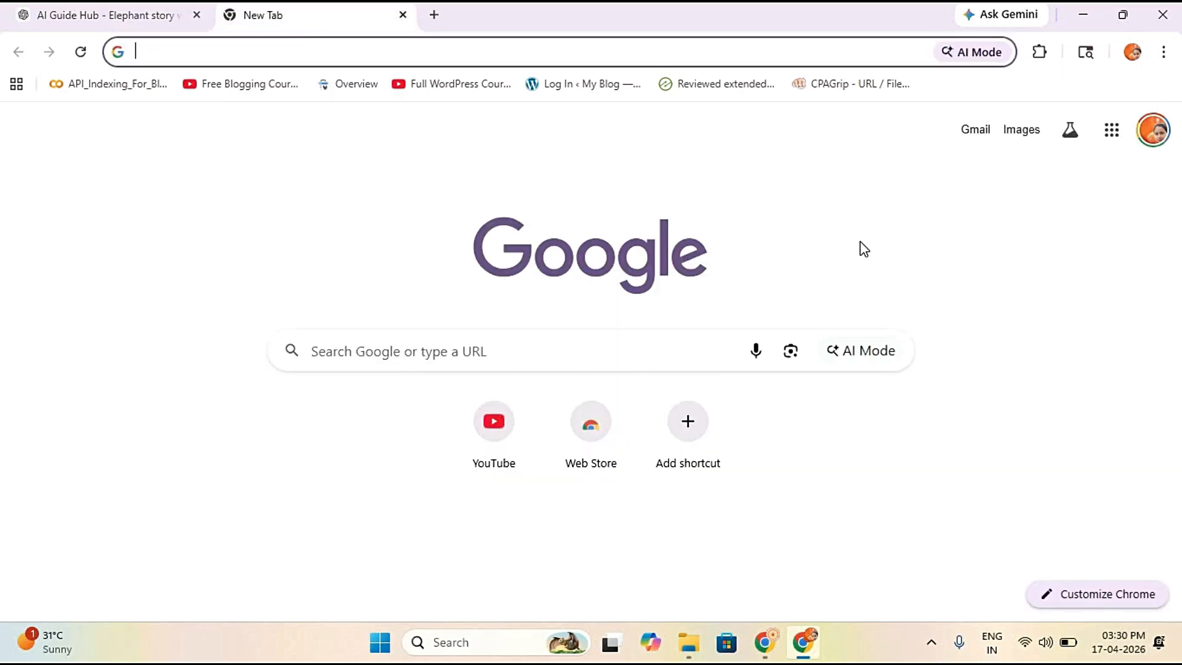
click(1112, 130)
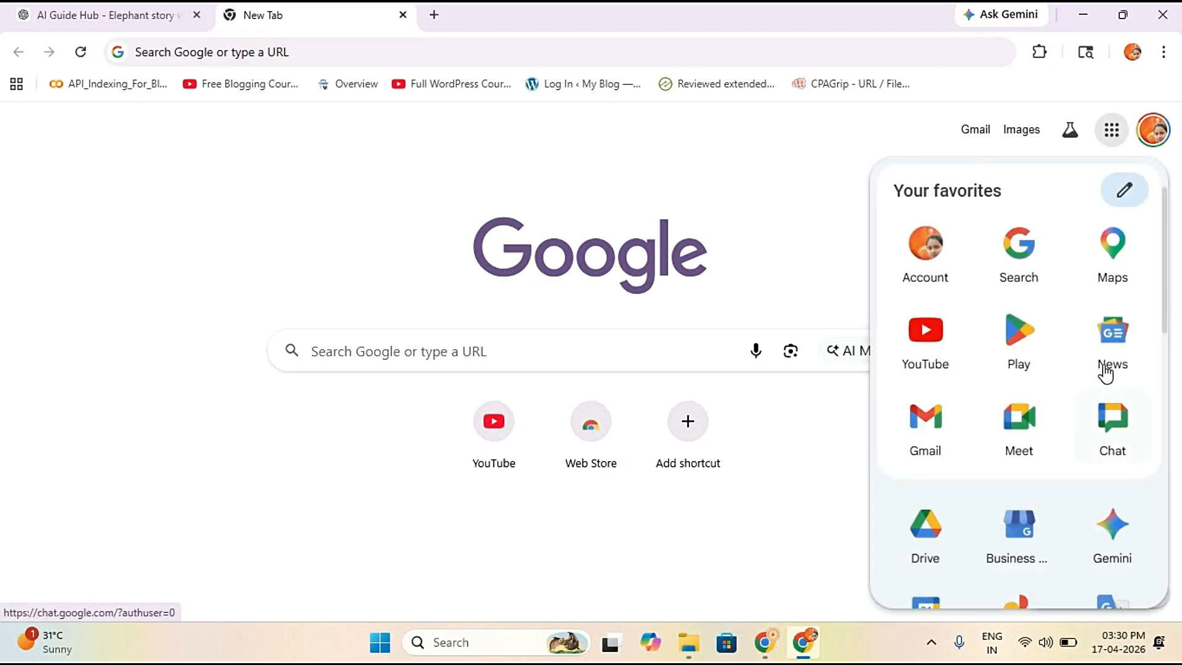
scroll(1091, 397, down, 15)
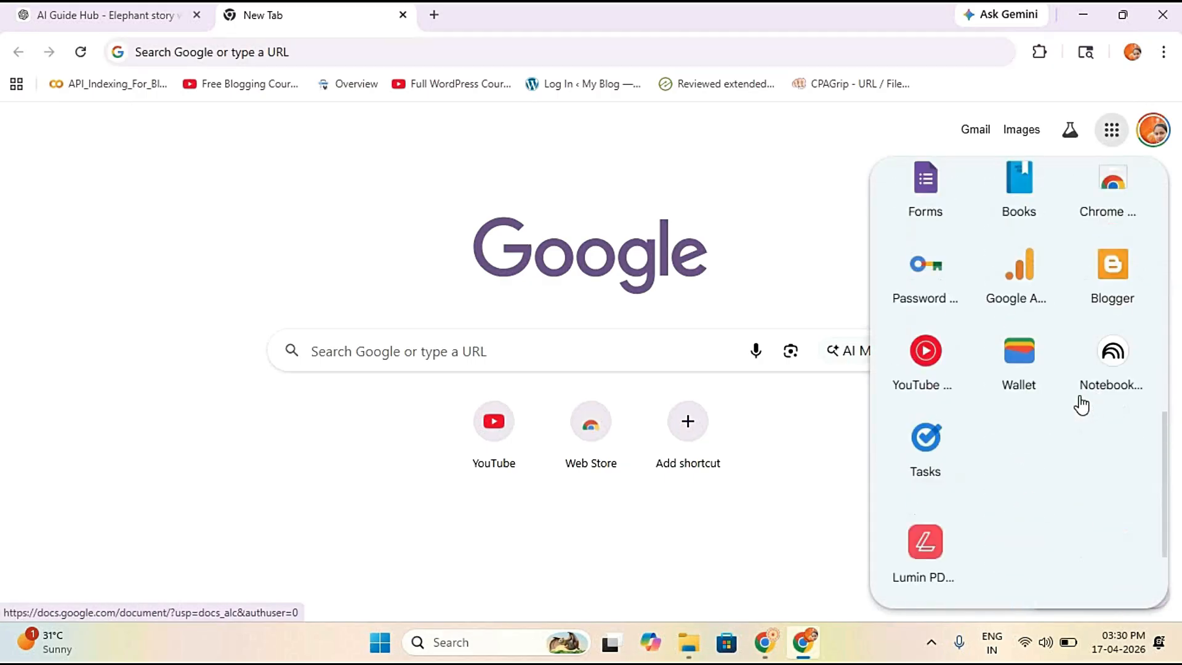
click(1095, 368)
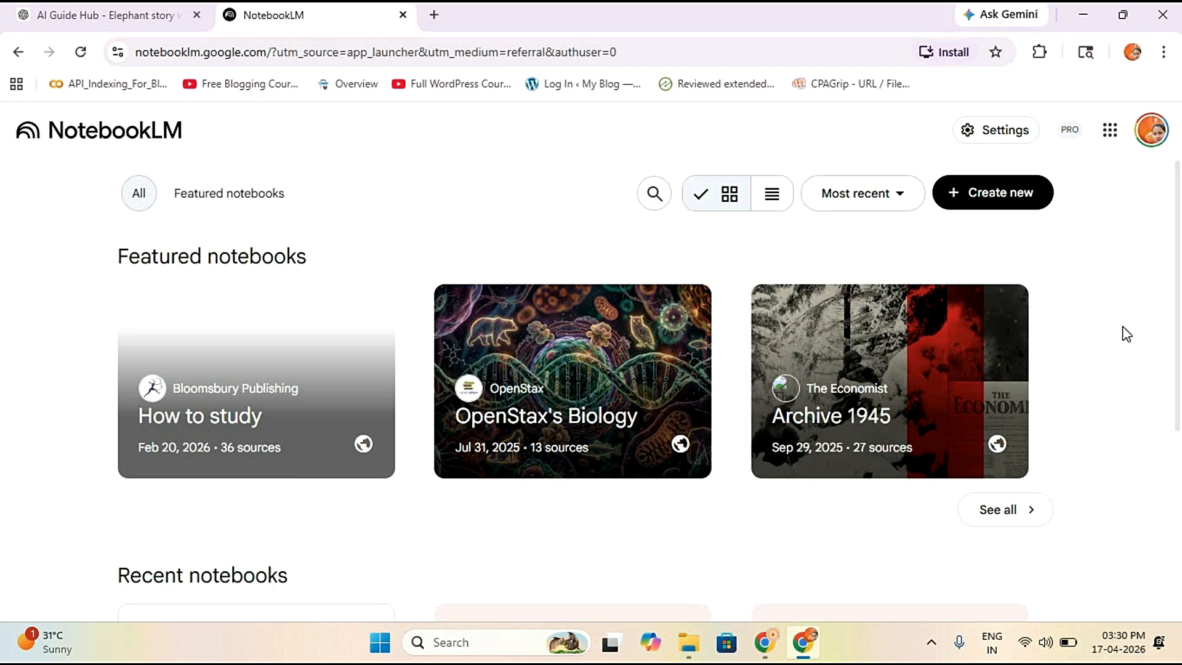
Step: Create a new NotebookLM notebook from the recent notebooks section
scroll(1126, 333, down, 2)
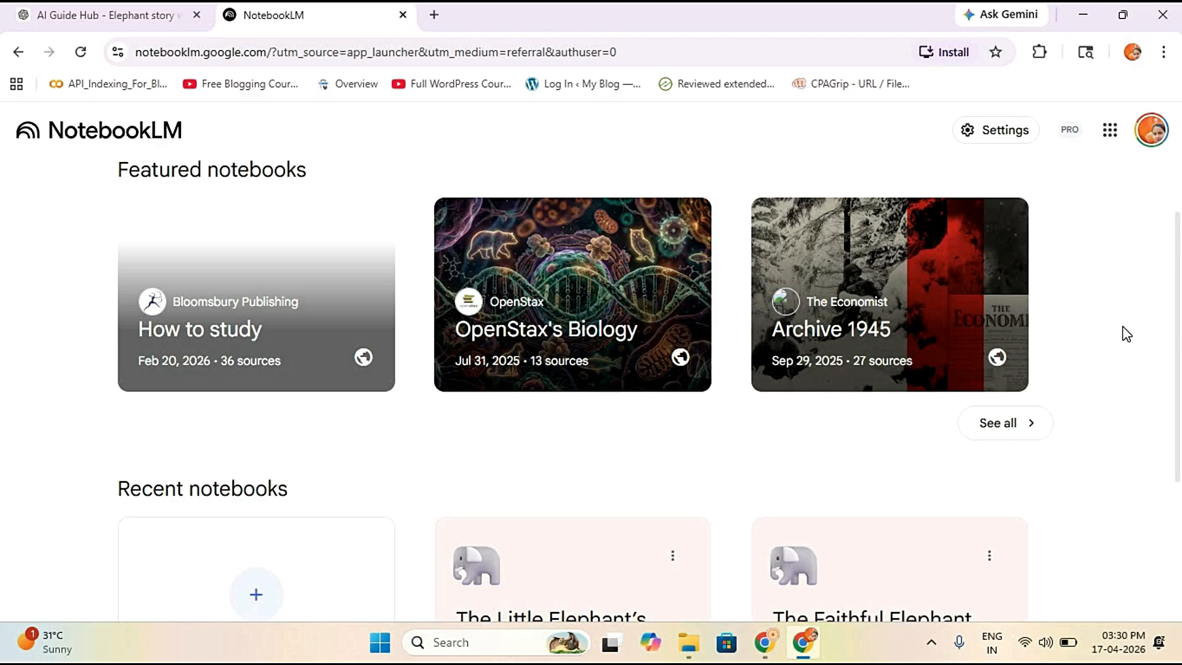
scroll(1131, 349, down, 3)
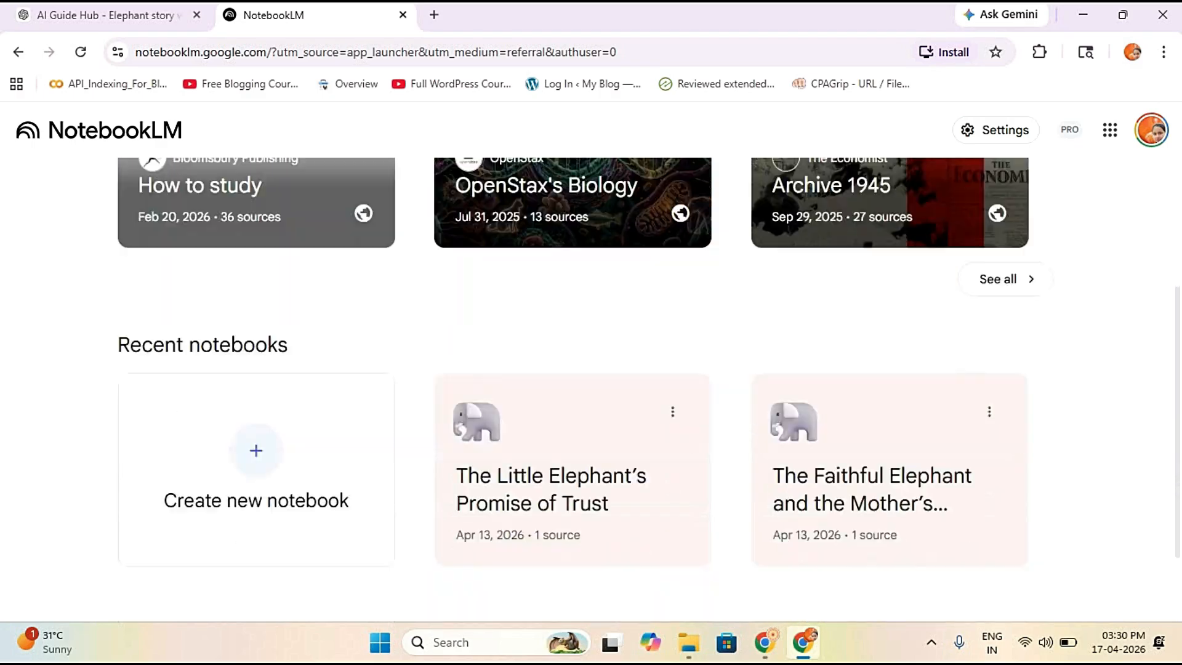
click(264, 417)
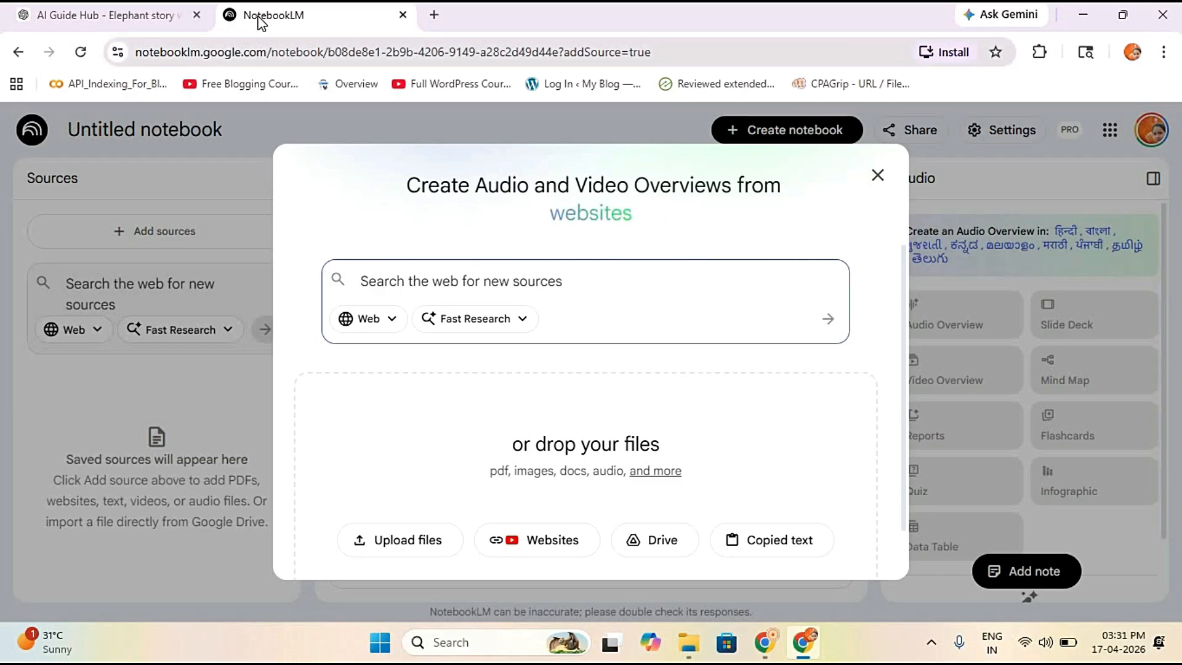
Step: Switch back to ChatGPT and read the story "The Turtle Who Never Gave Up" with its narration and dialogue
click(150, 13)
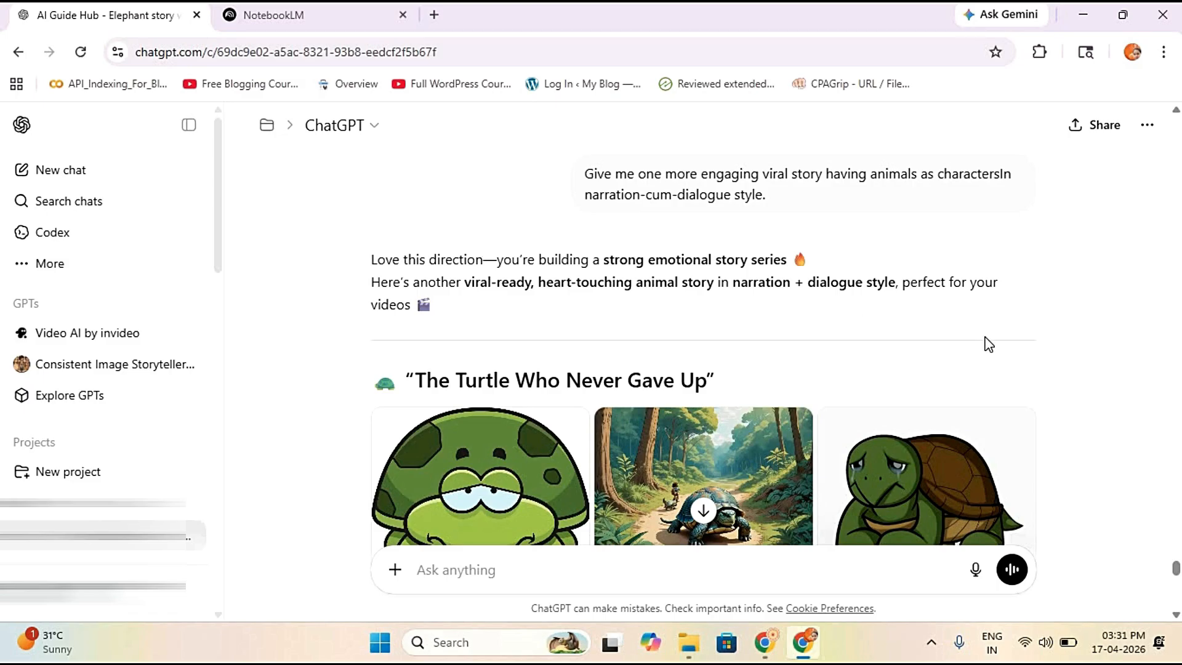
scroll(1051, 331, down, 3)
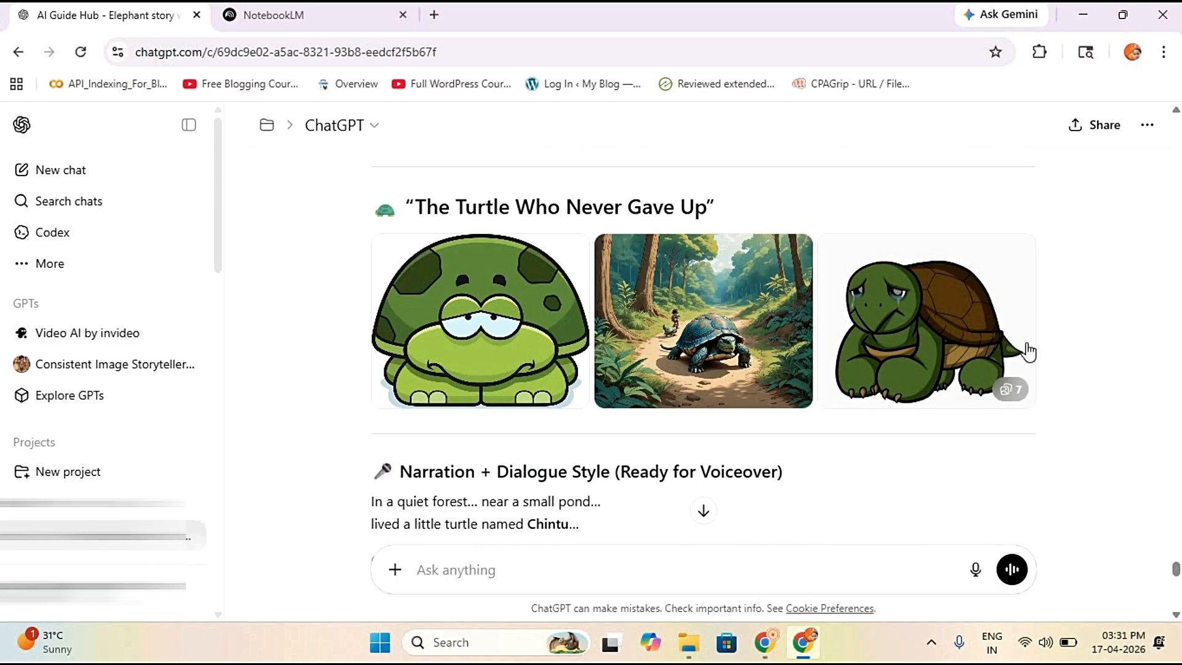
scroll(1030, 327, down, 4)
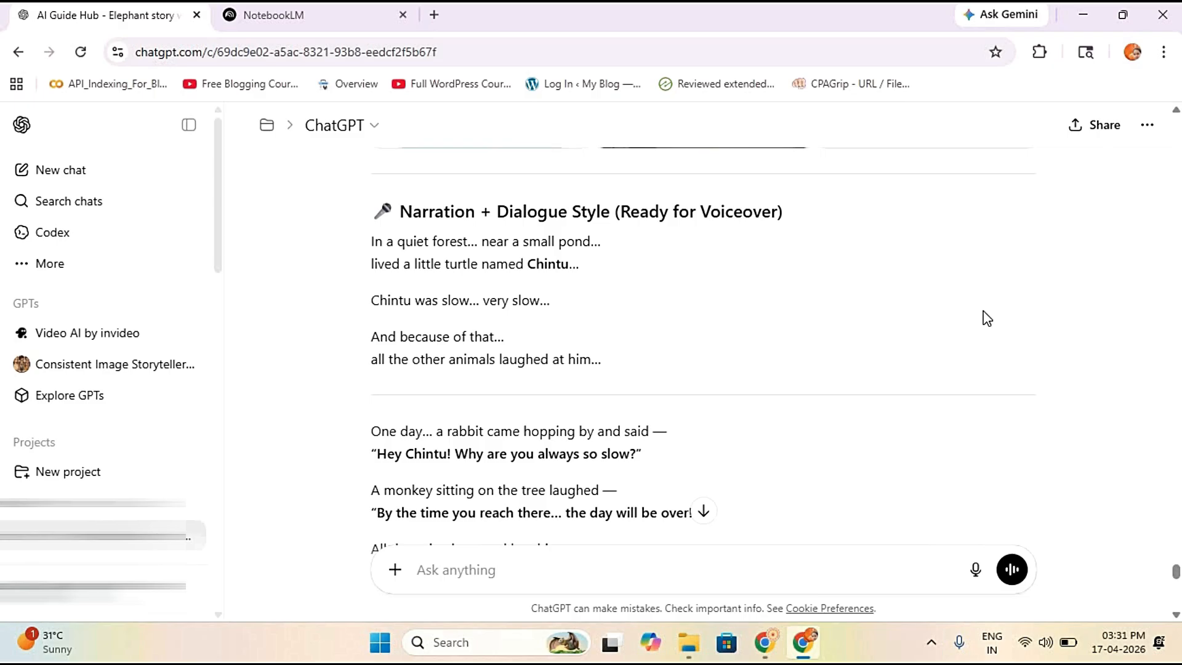
scroll(985, 314, down, 1)
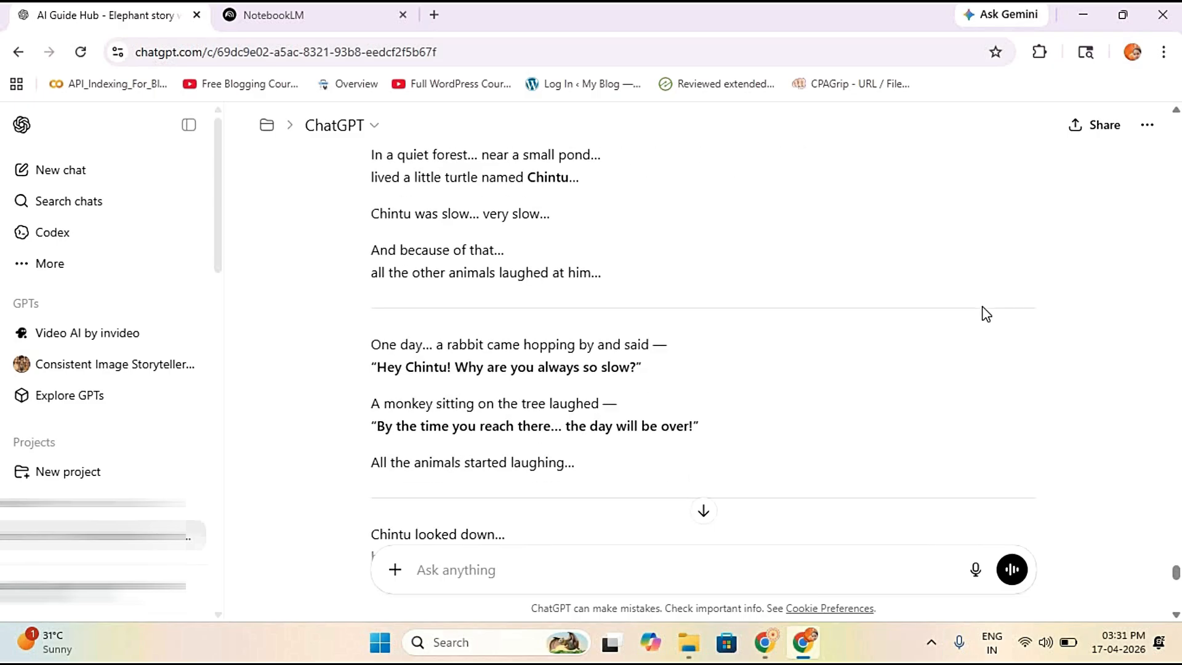
scroll(985, 314, down, 2)
scroll(796, 350, down, 10)
scroll(796, 349, up, 20)
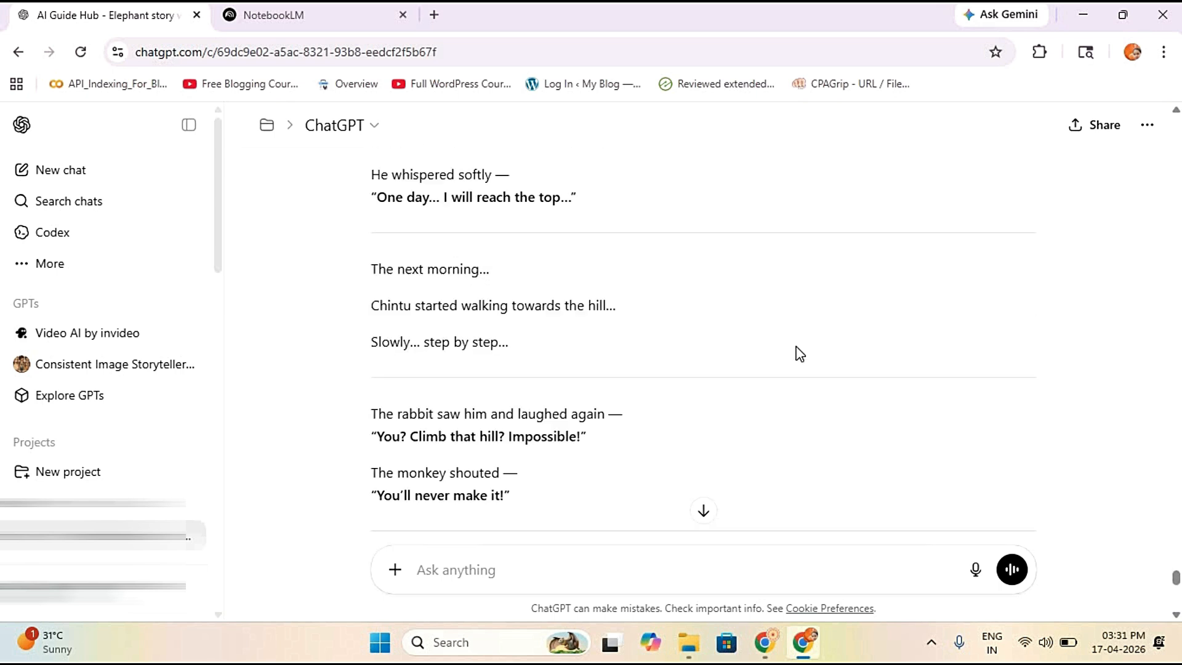
scroll(799, 354, up, 3)
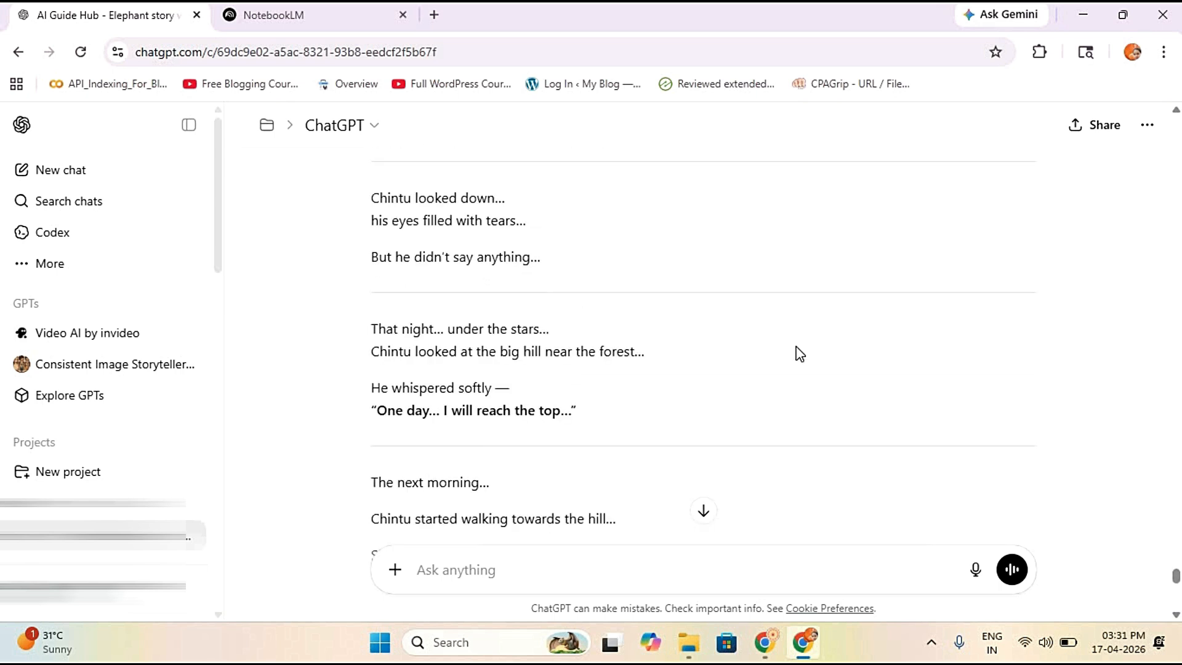
scroll(798, 354, up, 15)
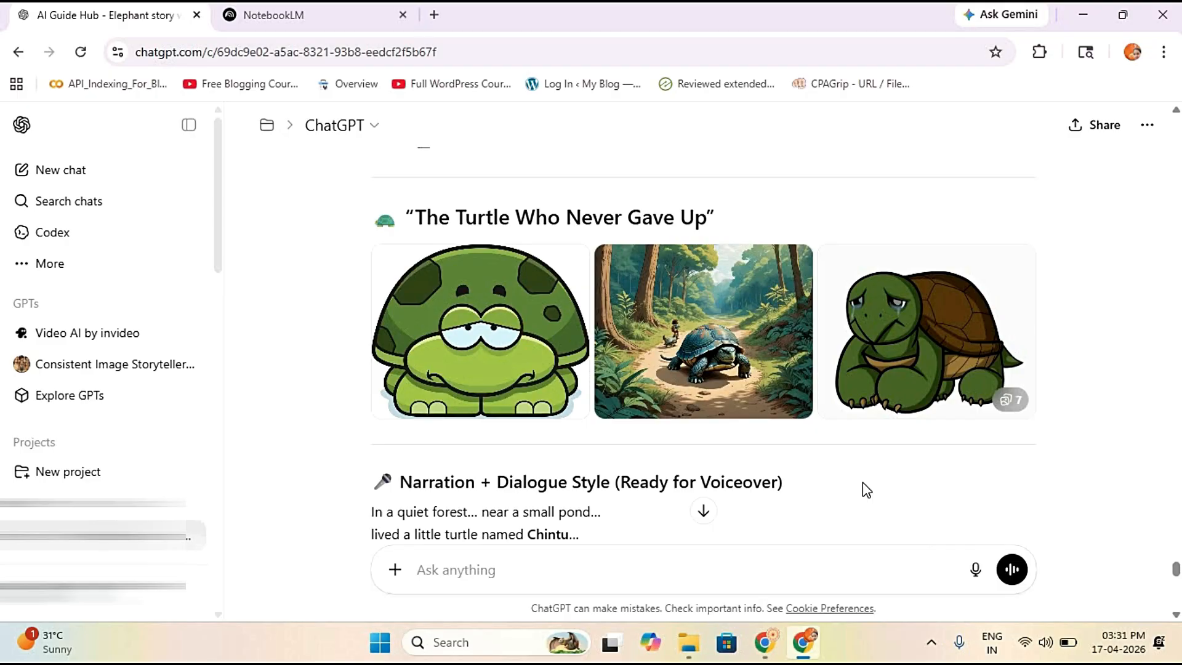
Step: Dictate and send the prompt "This story is beautiful, but can you make it more engaging and to add variations, add a few more characters in the same story?"
scroll(912, 460, down, 3)
scroll(868, 406, down, 15)
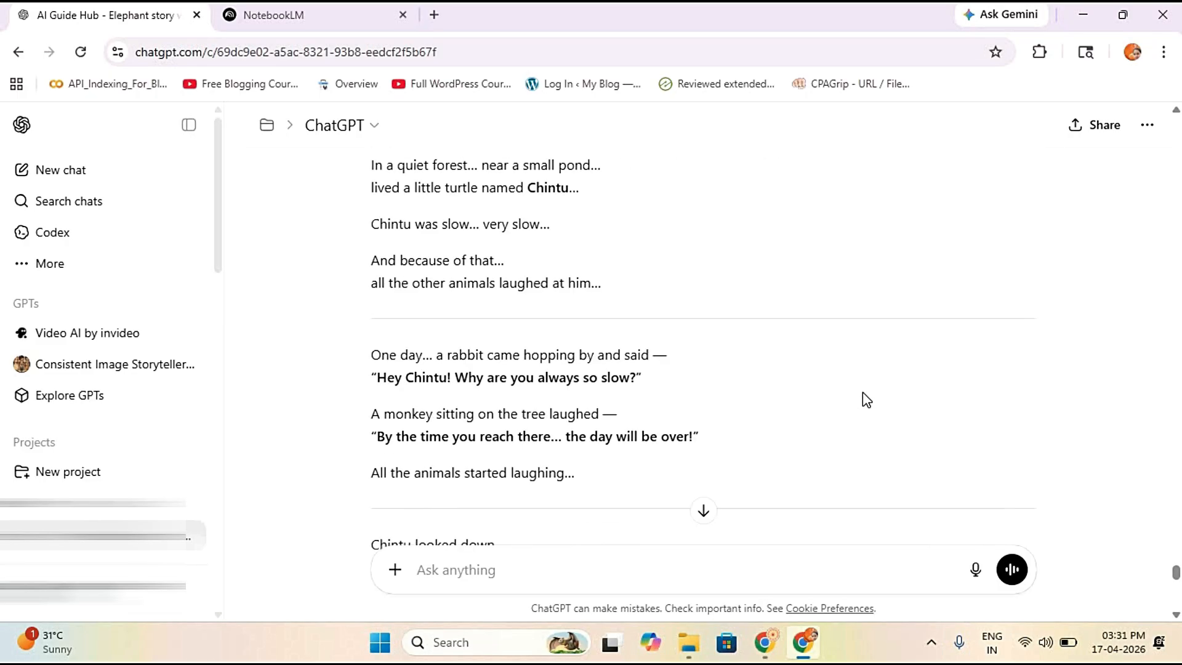
scroll(865, 409, down, 10)
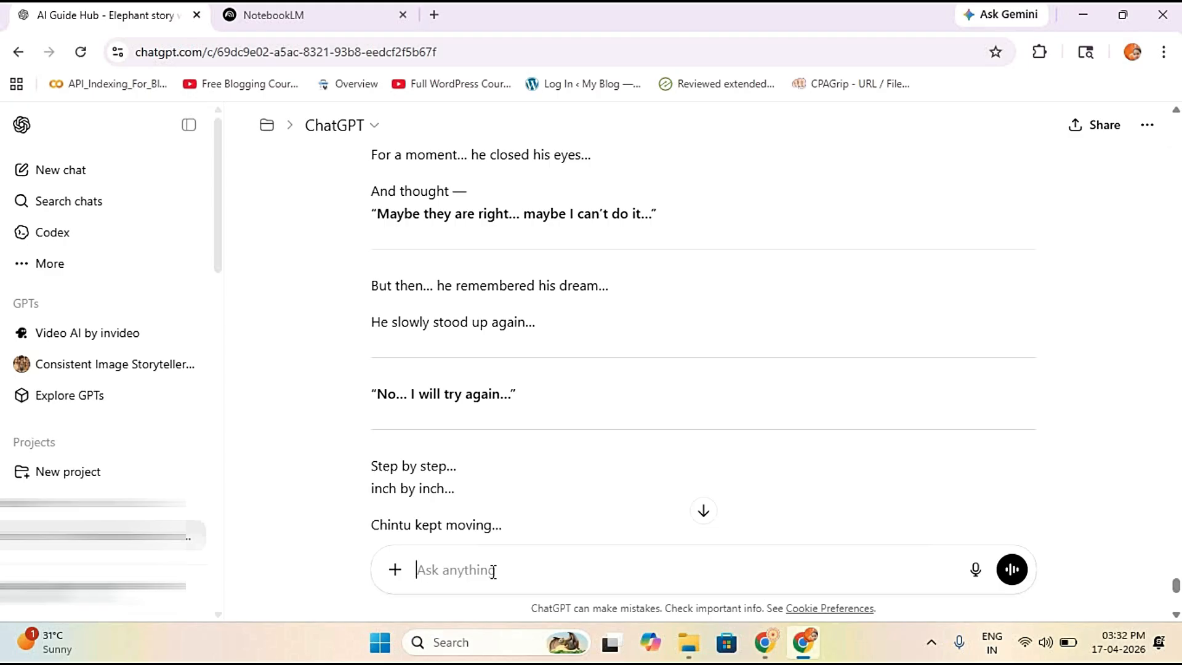
click(975, 569)
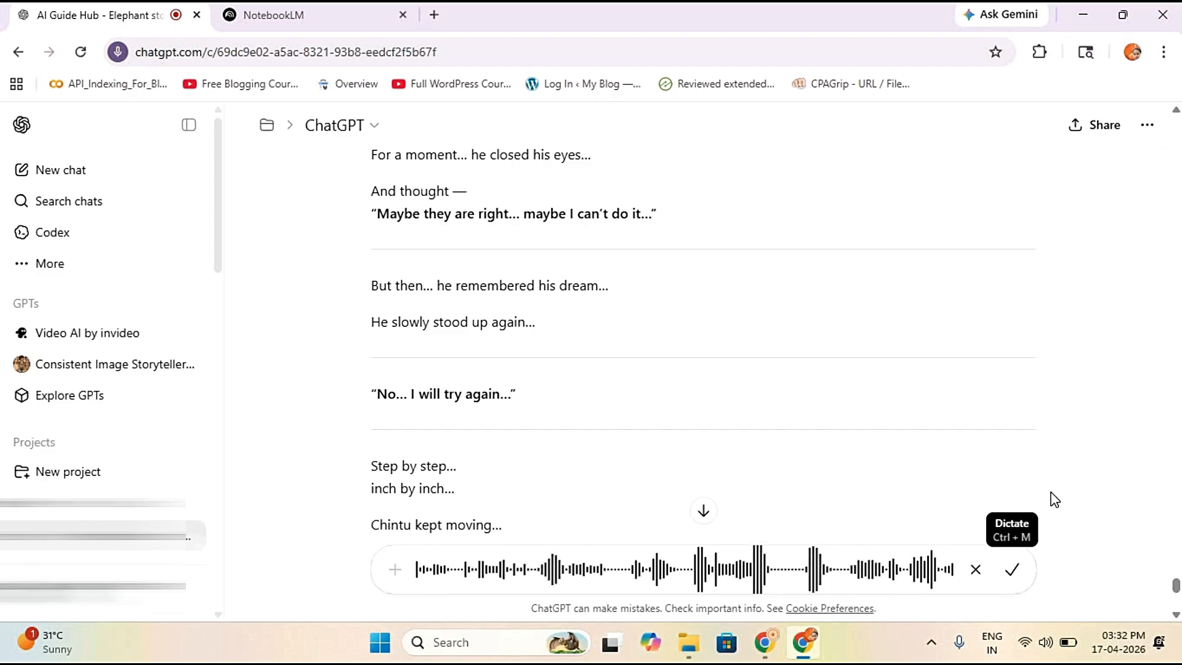
click(1023, 567)
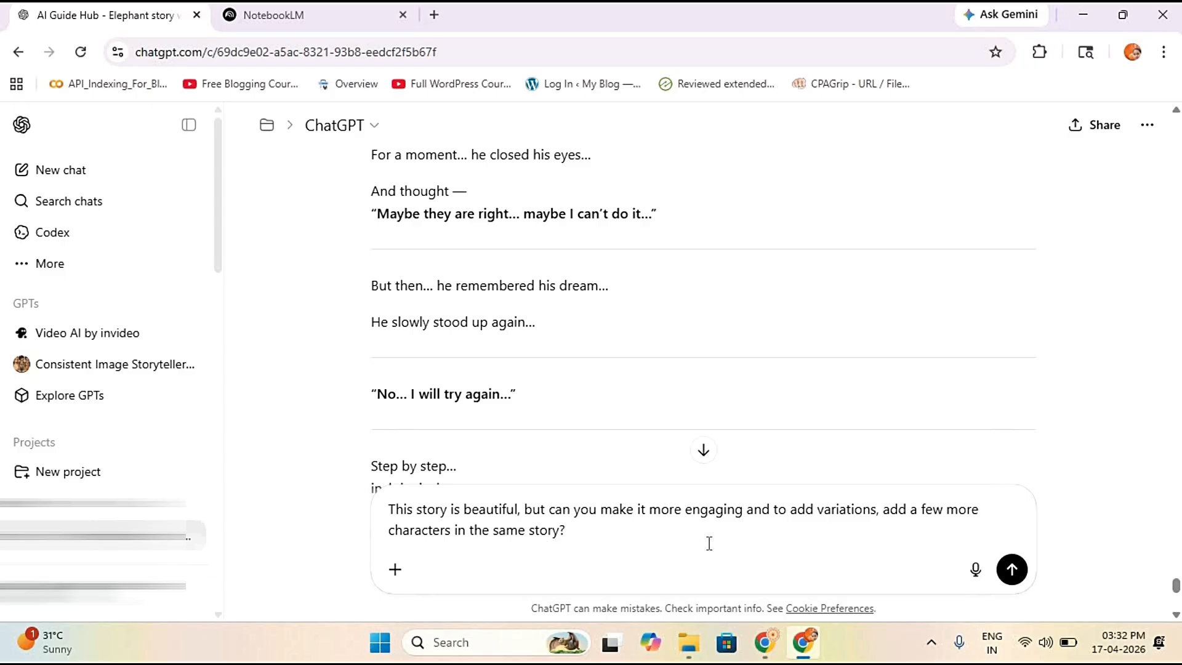
click(1012, 571)
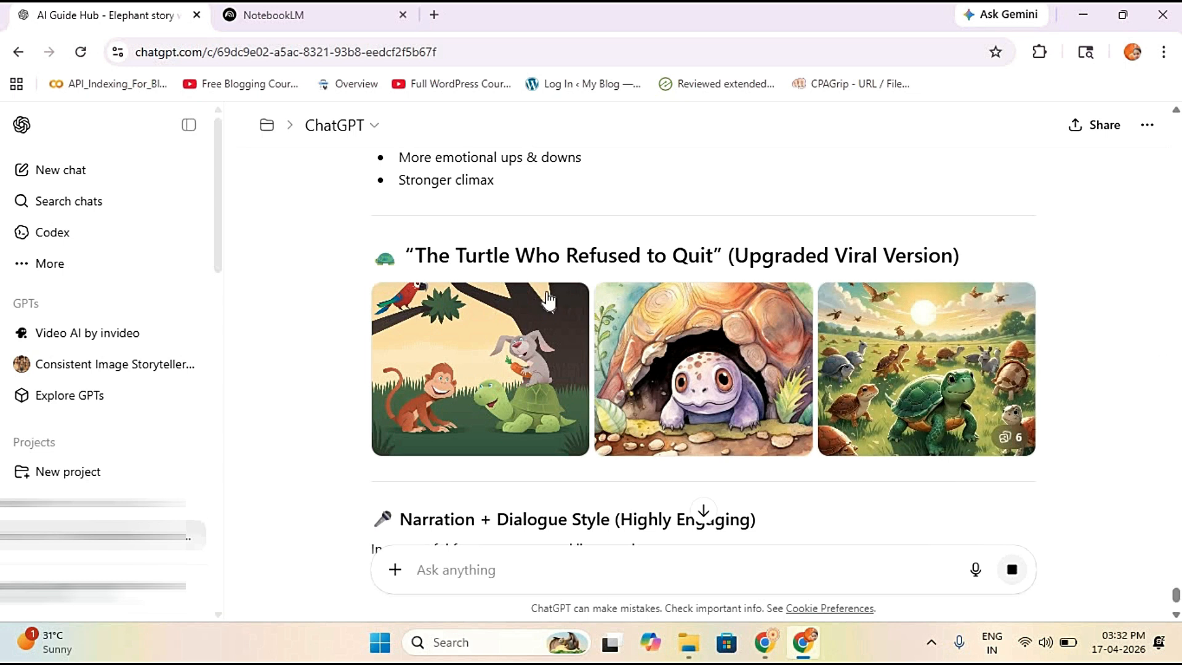
Step: Read through the upgraded story "The Turtle Who Refused to Quit" from its narration and dialogue to the closing notes
scroll(1099, 362, down, 4)
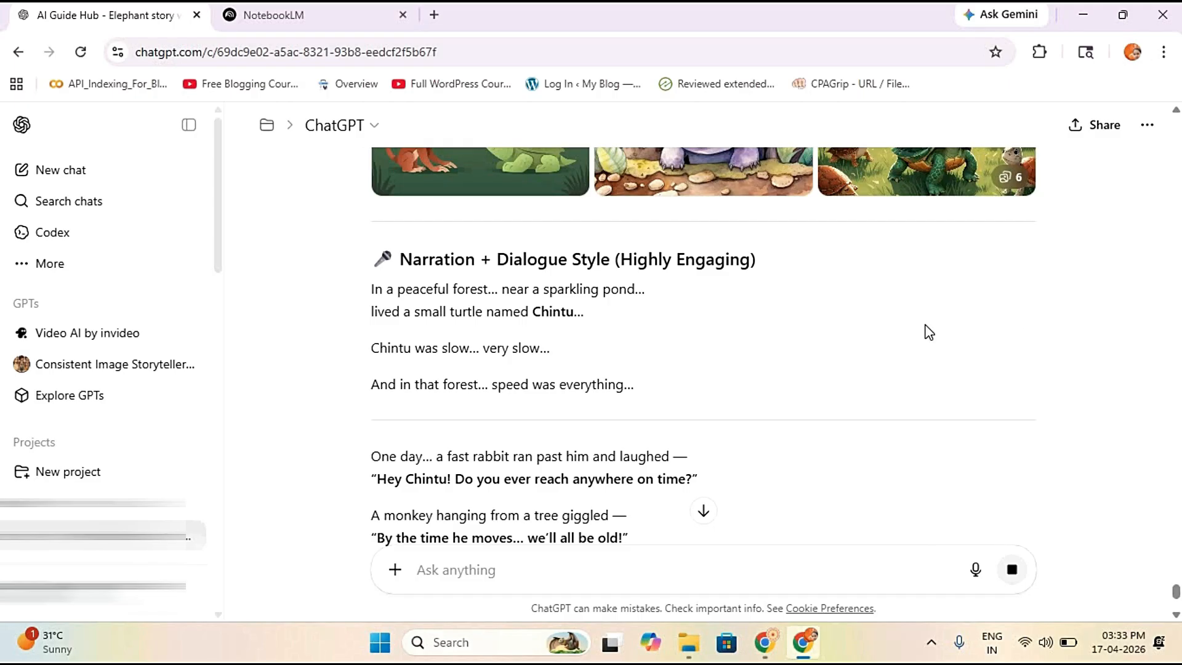
scroll(618, 420, down, 4)
scroll(703, 416, down, 2)
scroll(703, 415, down, 12)
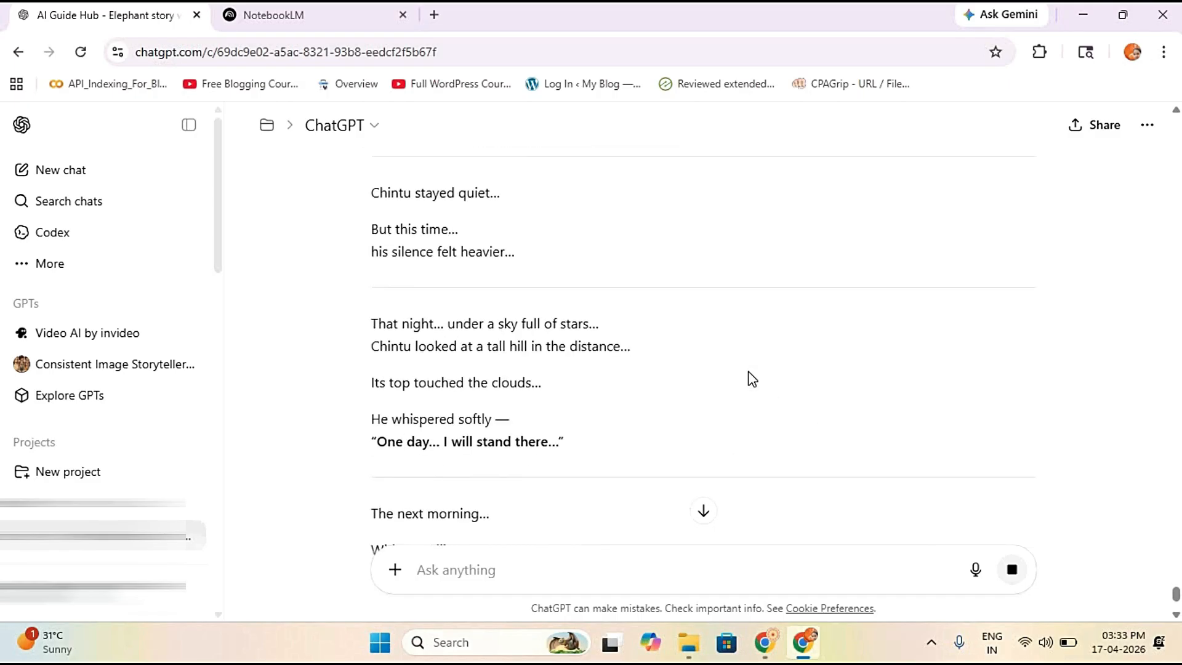
scroll(619, 334, down, 5)
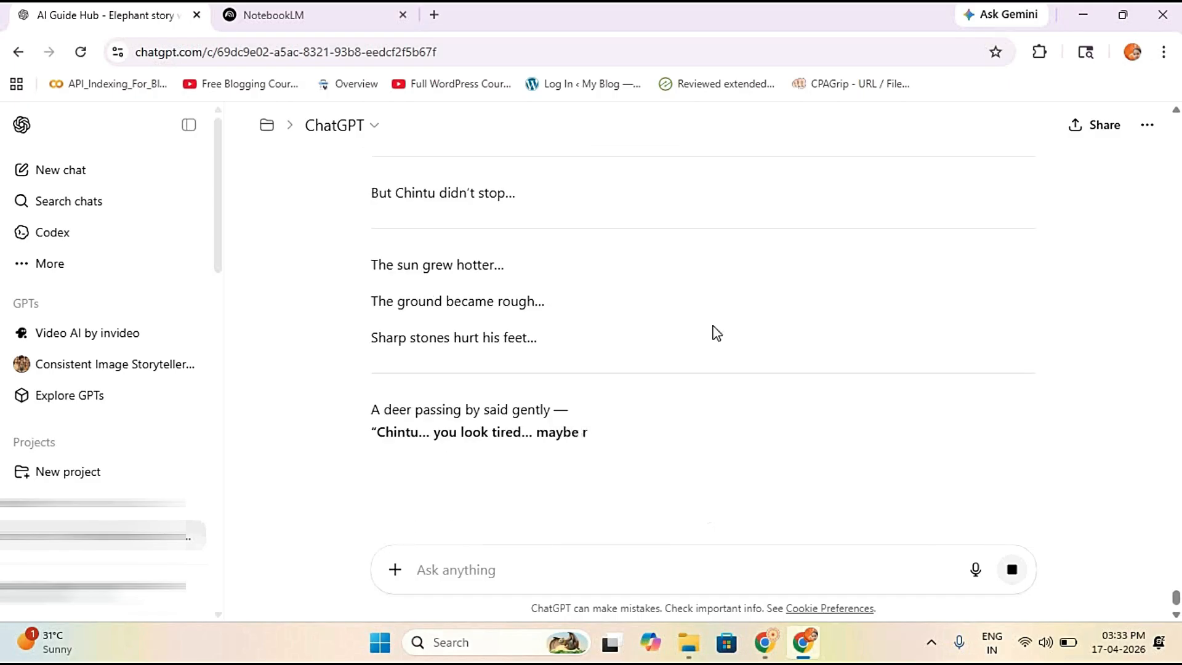
scroll(805, 353, down, 2)
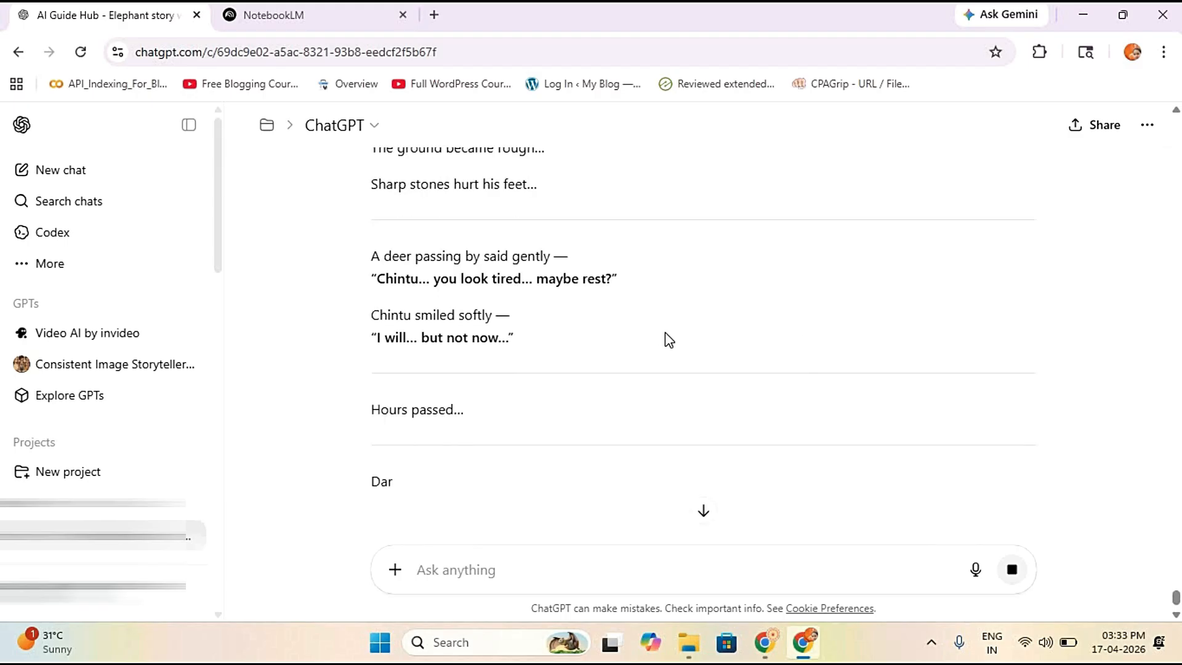
scroll(665, 338, down, 3)
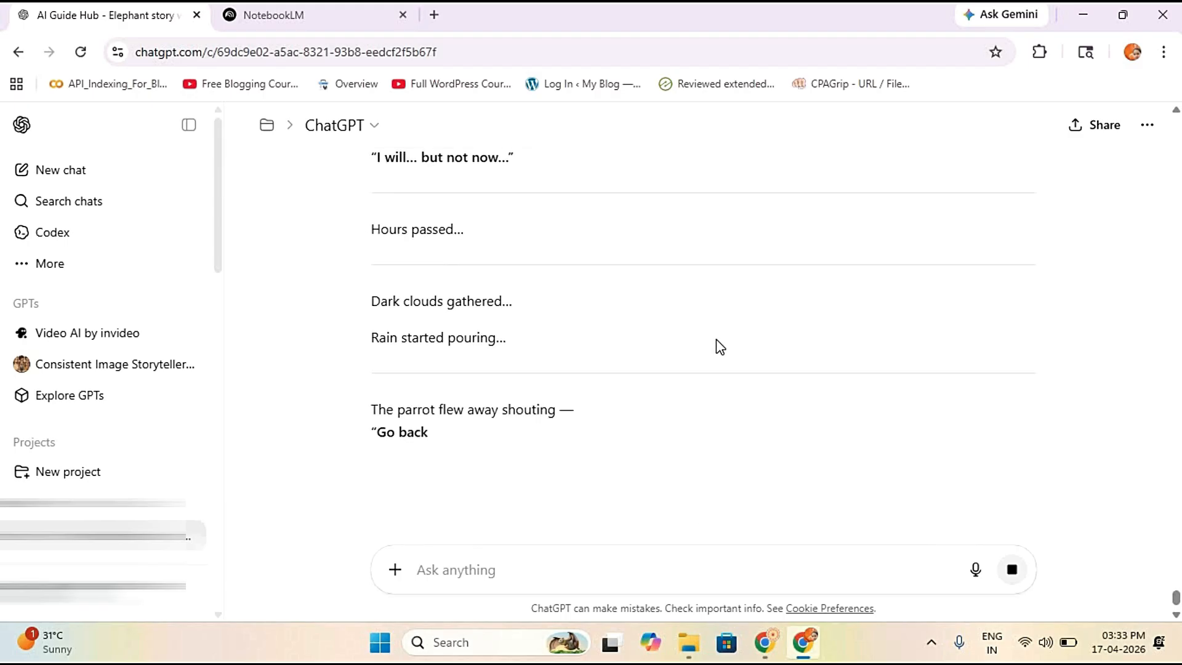
scroll(716, 339, down, 2)
scroll(720, 347, down, 5)
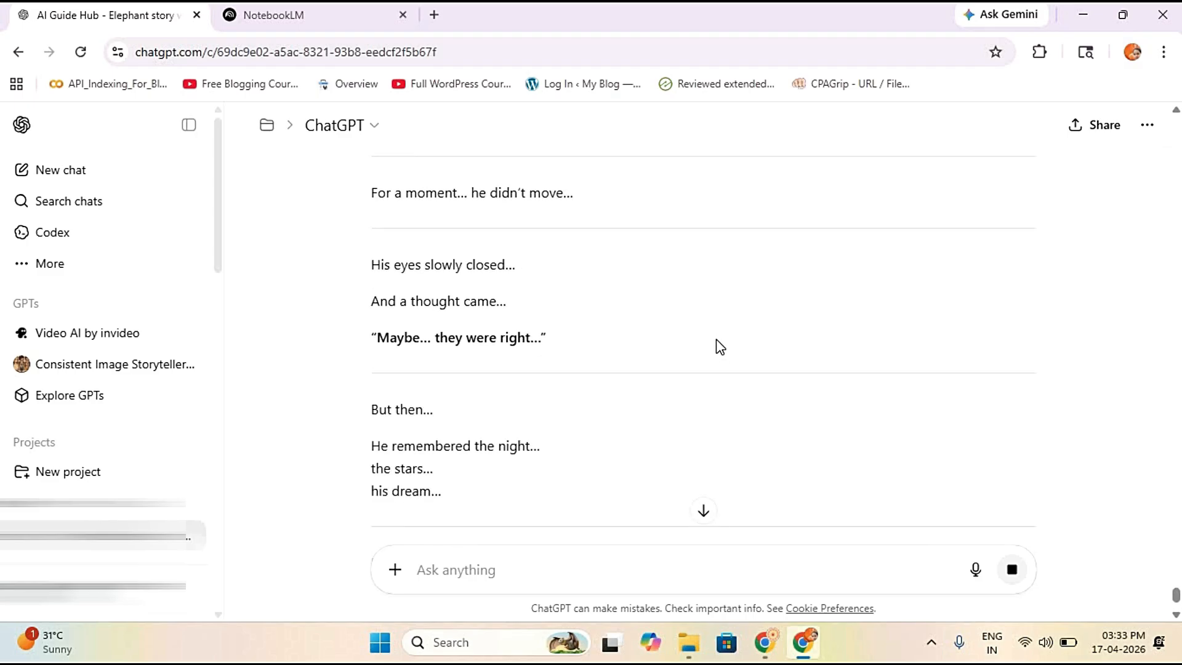
scroll(724, 364, down, 4)
scroll(724, 364, down, 4)
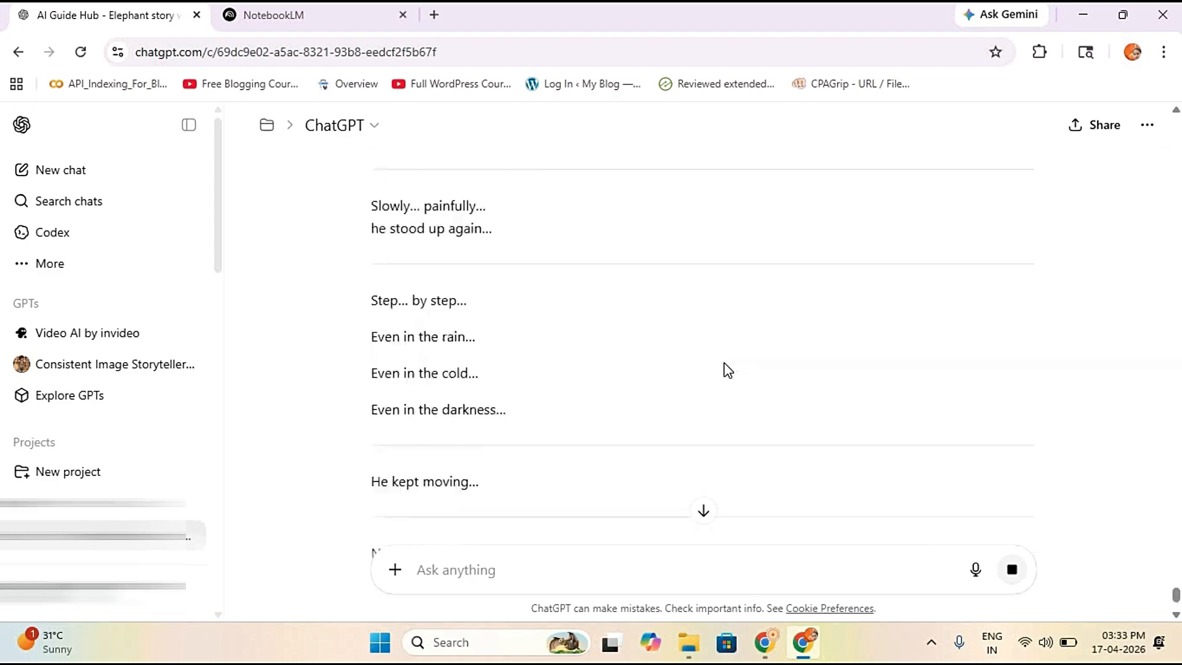
scroll(724, 363, down, 5)
scroll(724, 364, down, 5)
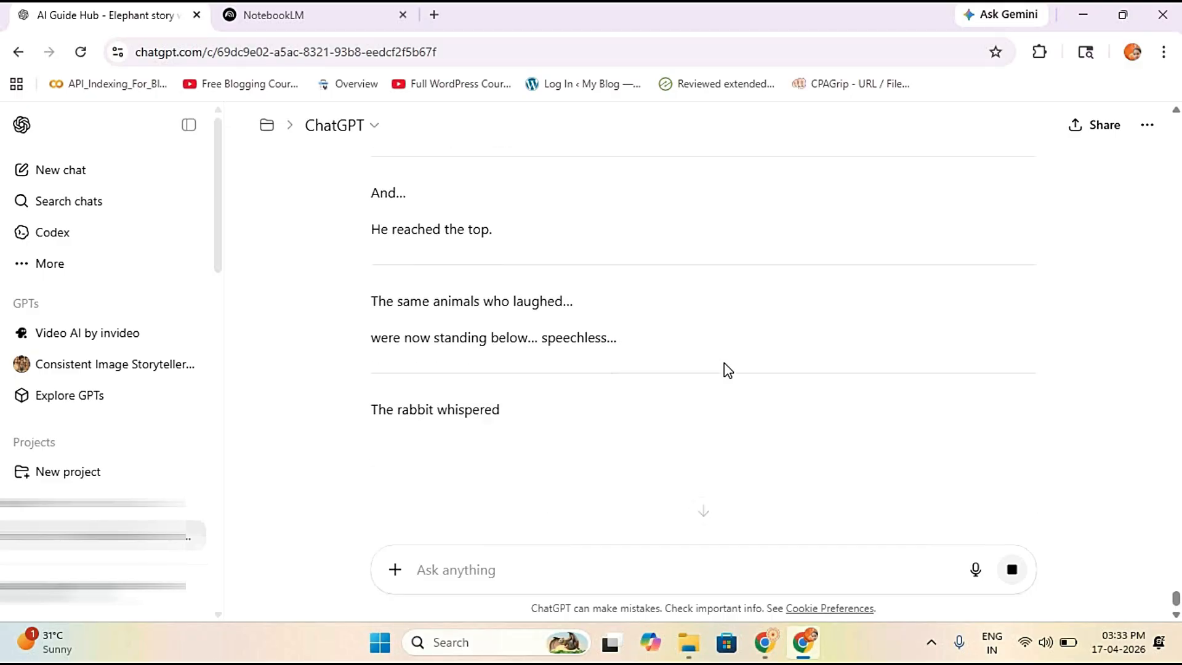
scroll(687, 402, down, 1)
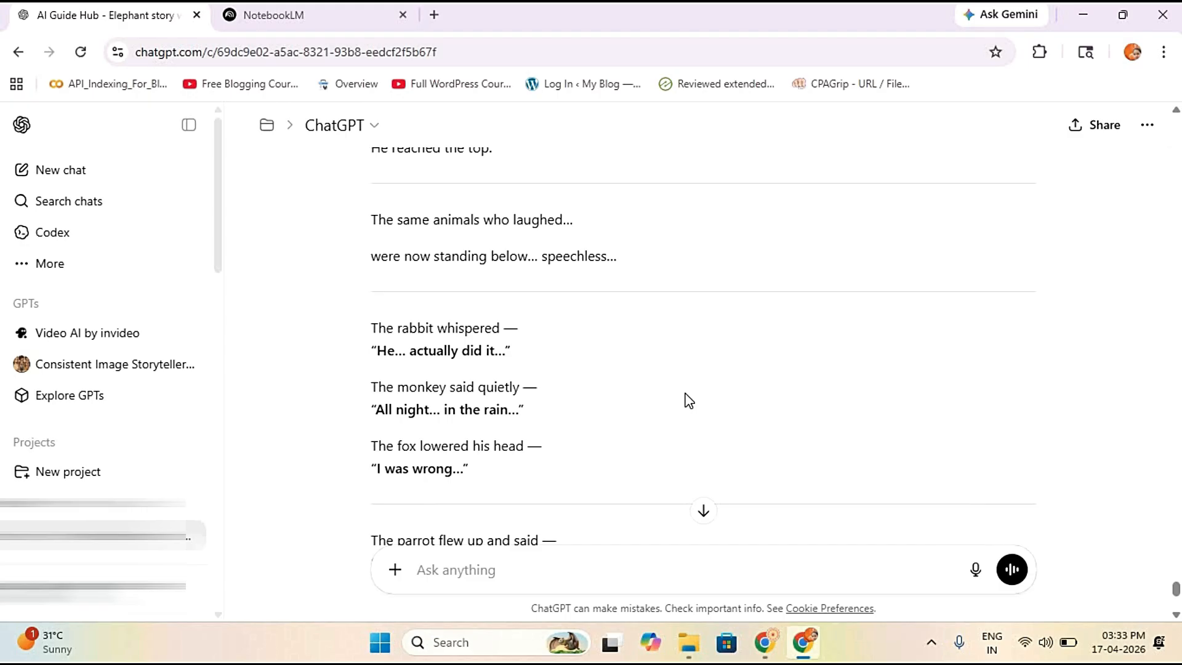
scroll(812, 332, down, 15)
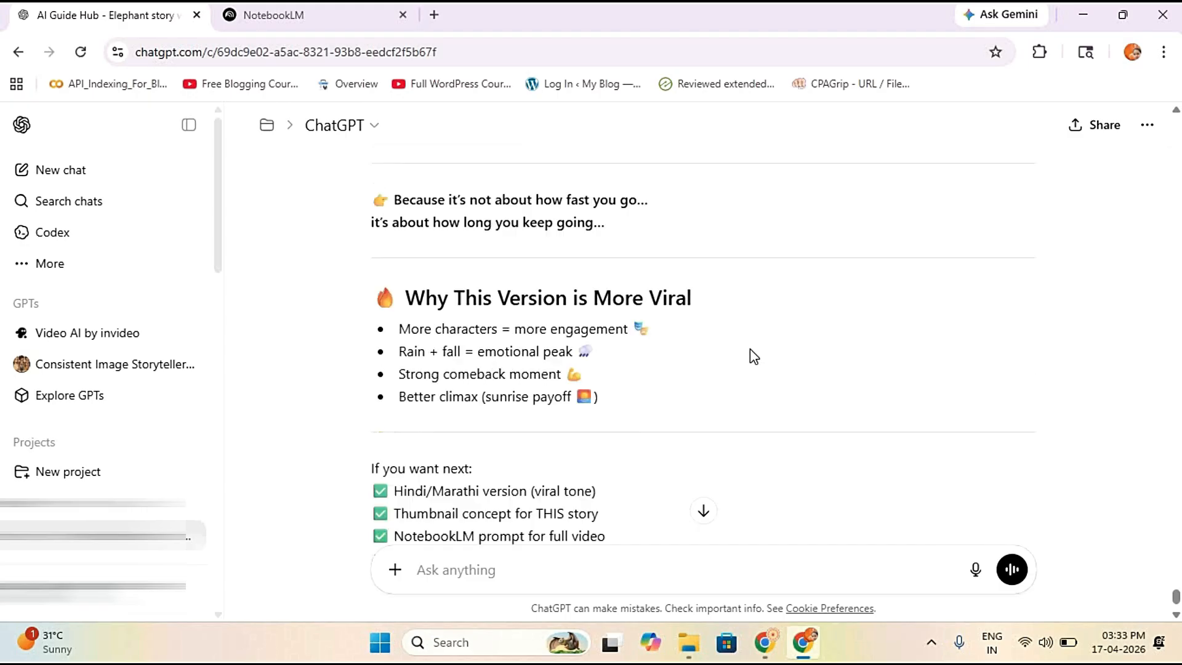
scroll(884, 404, up, 5)
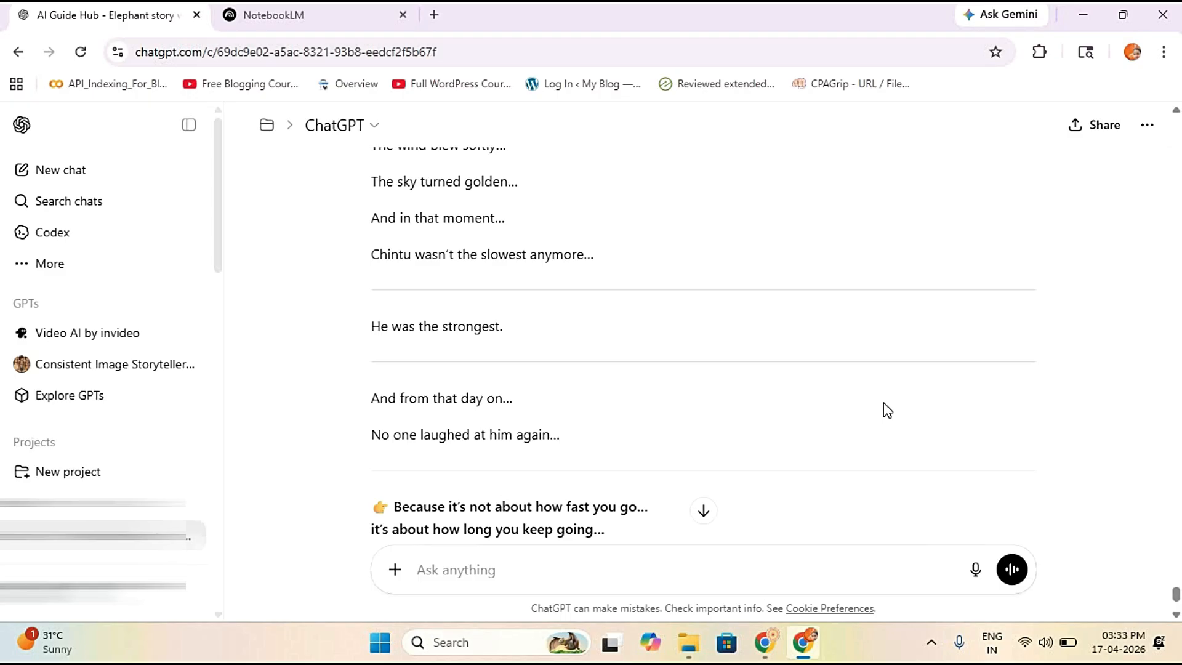
Step: Copy the full upgraded story response and paste it as a copied-text source in the untitled NotebookLM notebook
scroll(858, 388, down, 8)
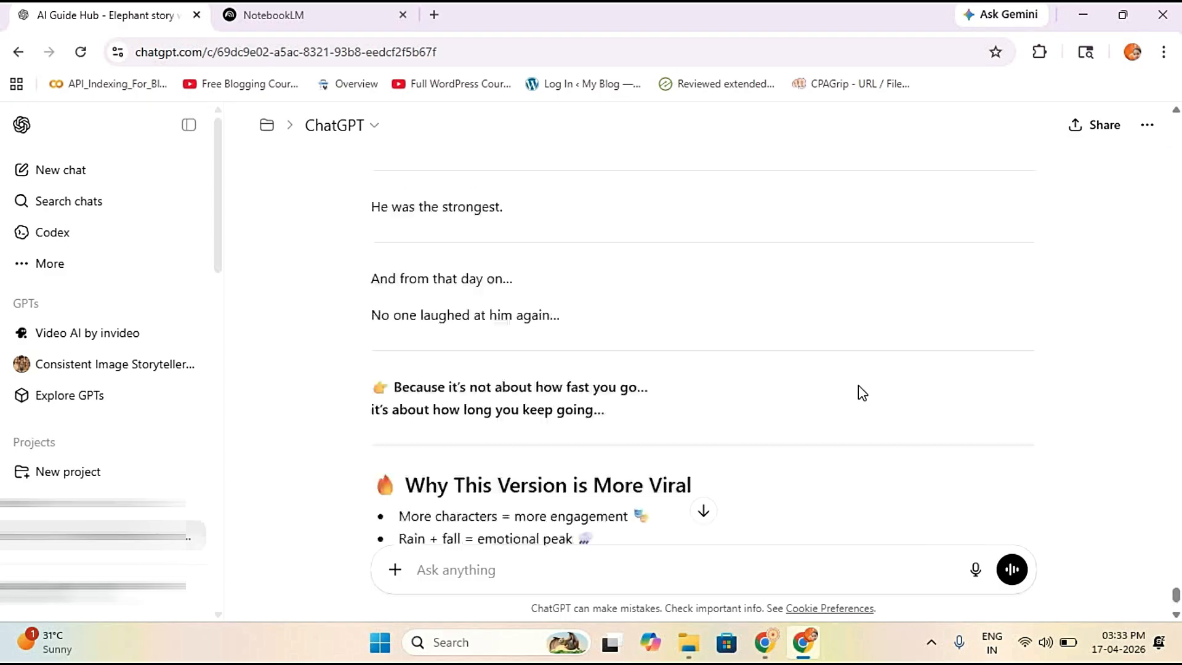
click(381, 394)
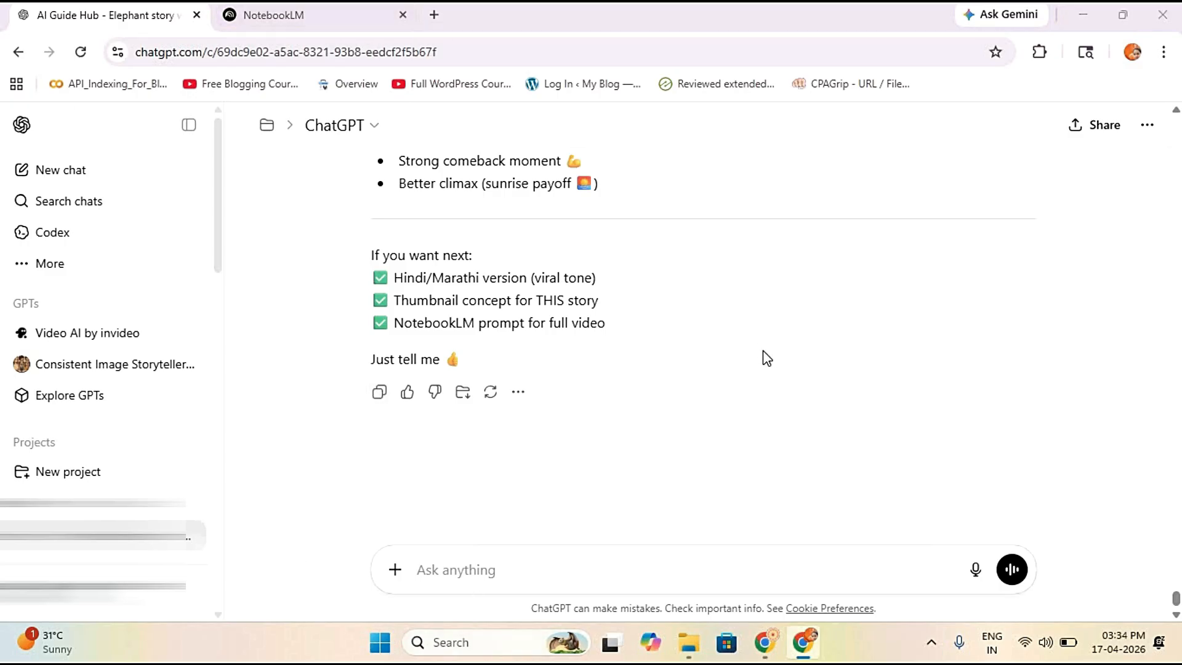
click(319, 20)
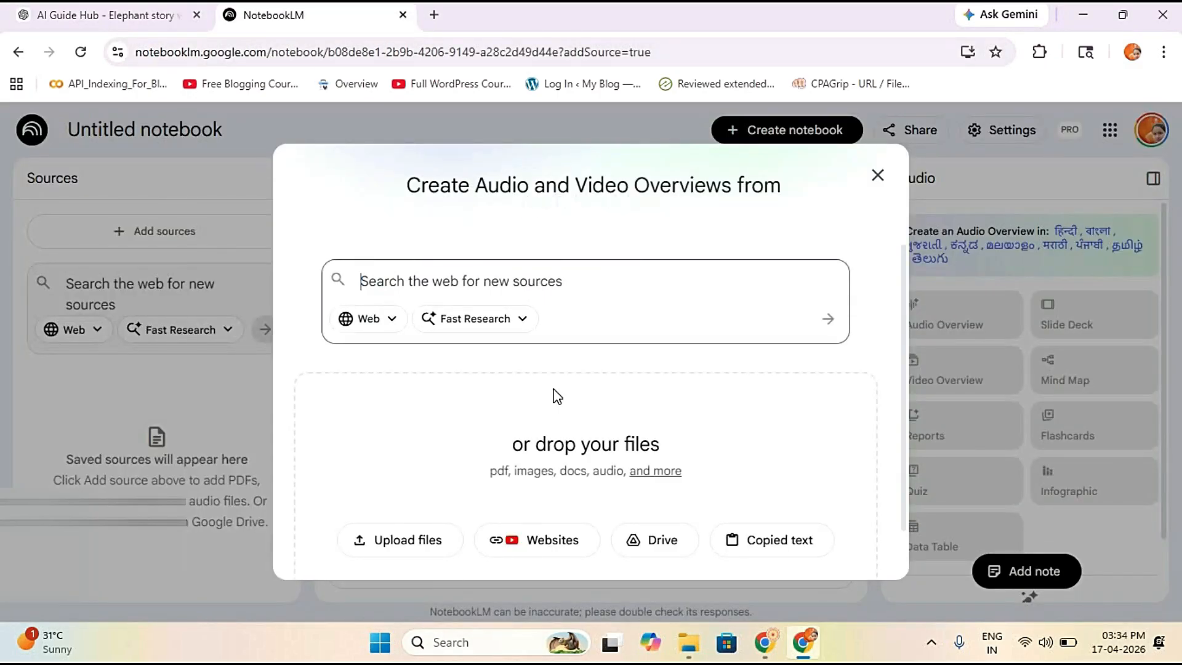
click(769, 545)
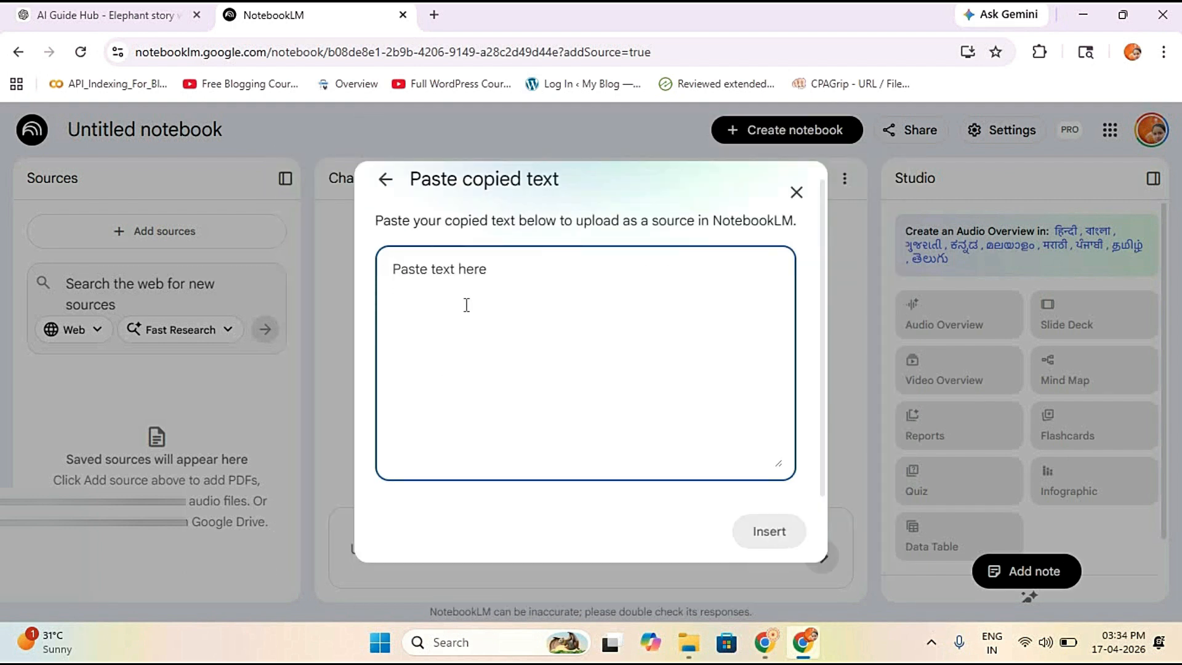
key(ctrl+v)
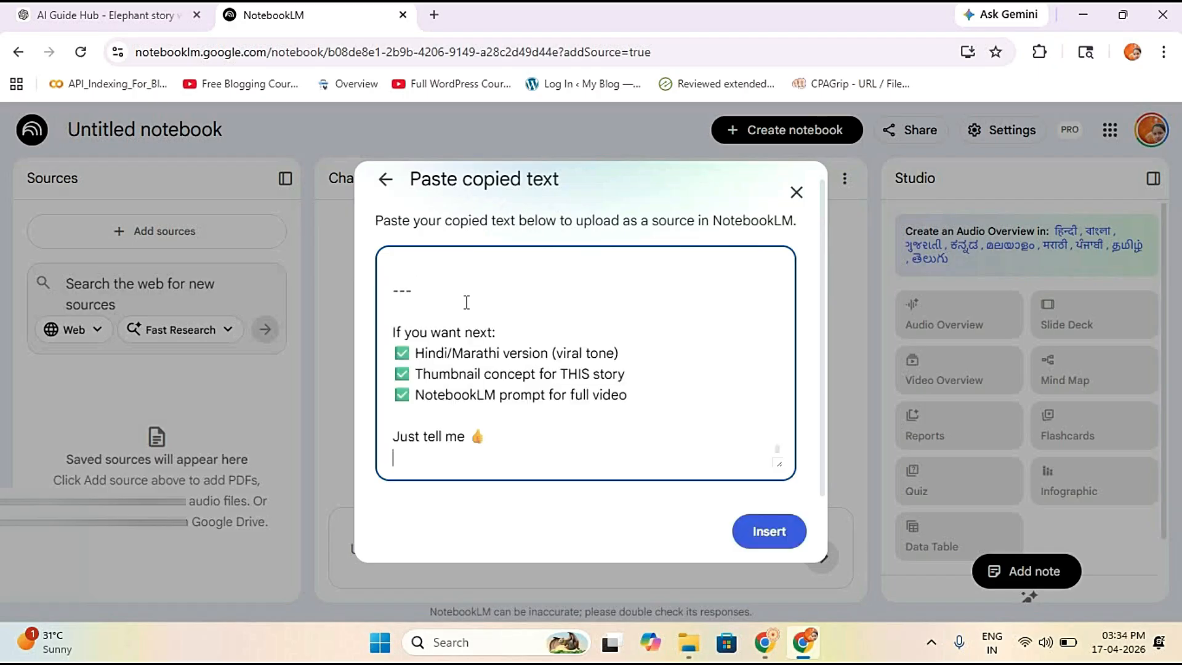
Step: Delete everything before "In a peaceful forest…" in the pasted text, including the intro, title, image links and narration heading, plus a blank line
scroll(528, 317, up, 3)
scroll(597, 343, up, 10)
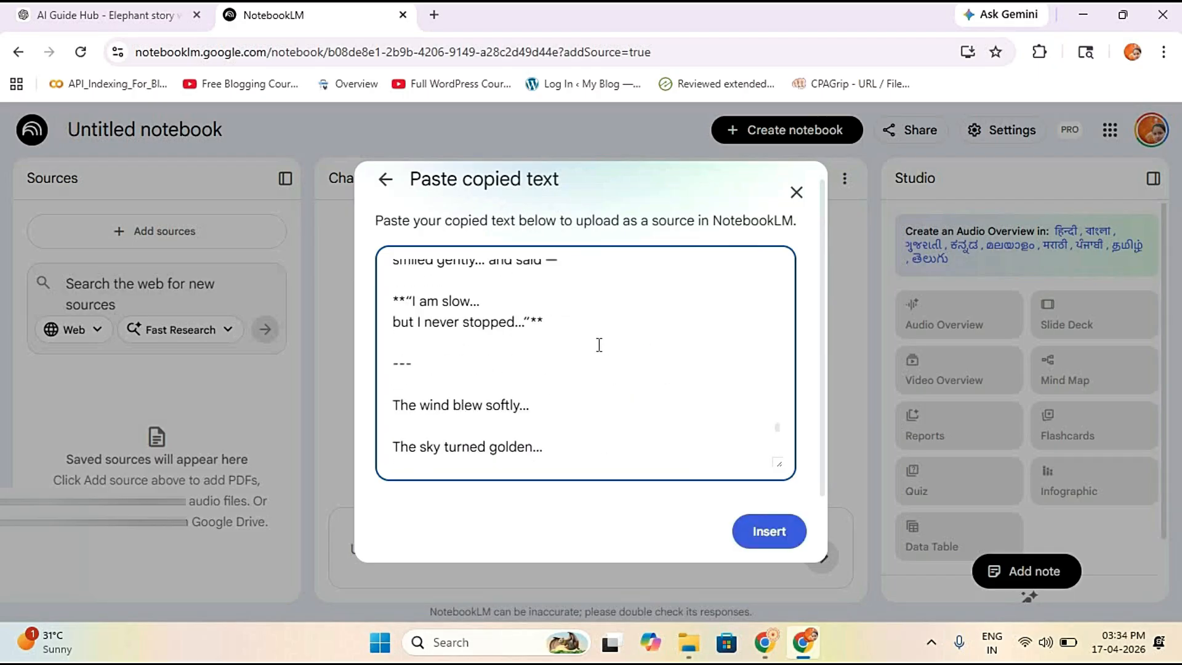
scroll(603, 349, up, 10)
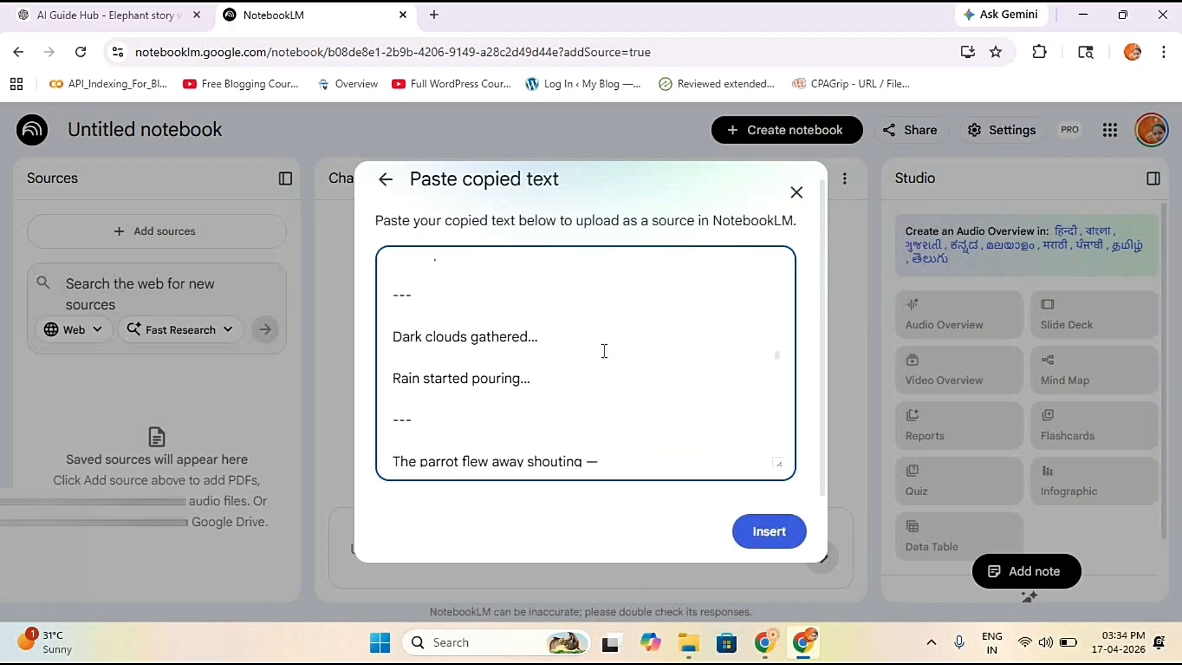
scroll(603, 350, up, 6)
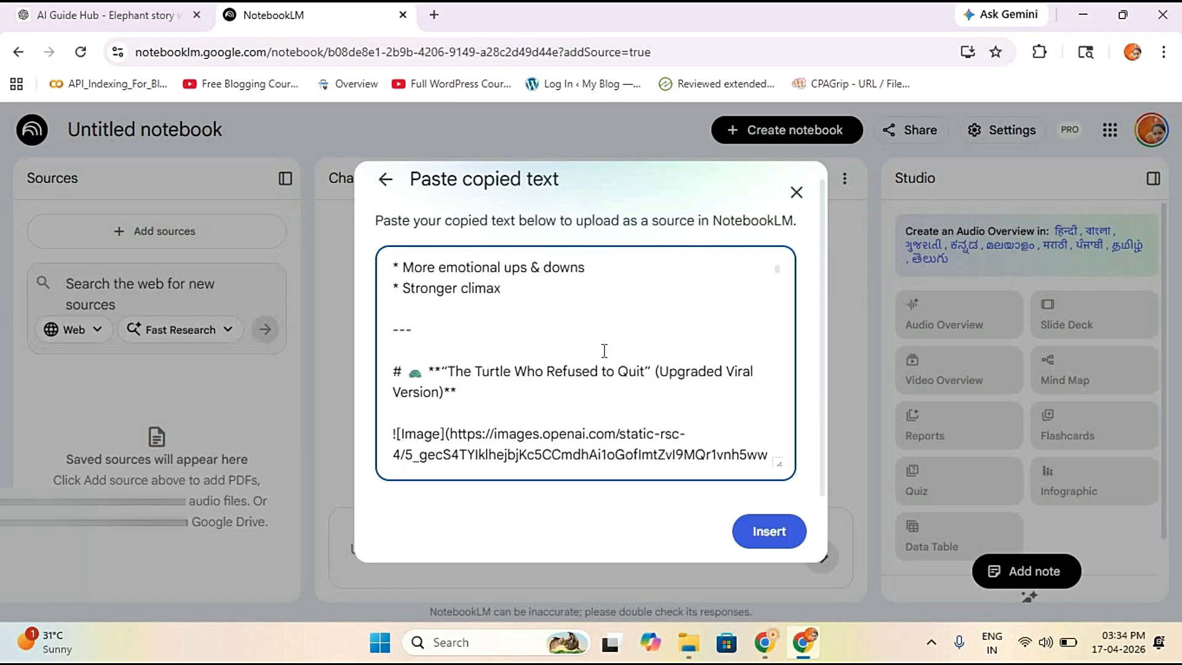
scroll(604, 351, down, 15)
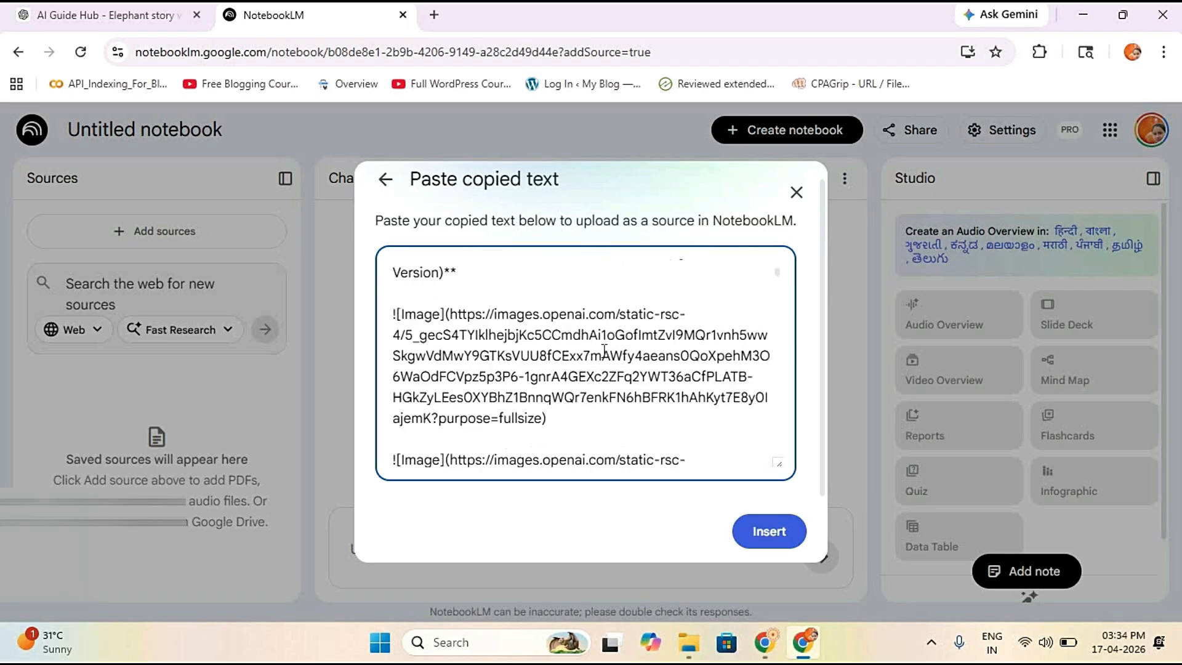
scroll(604, 350, down, 5)
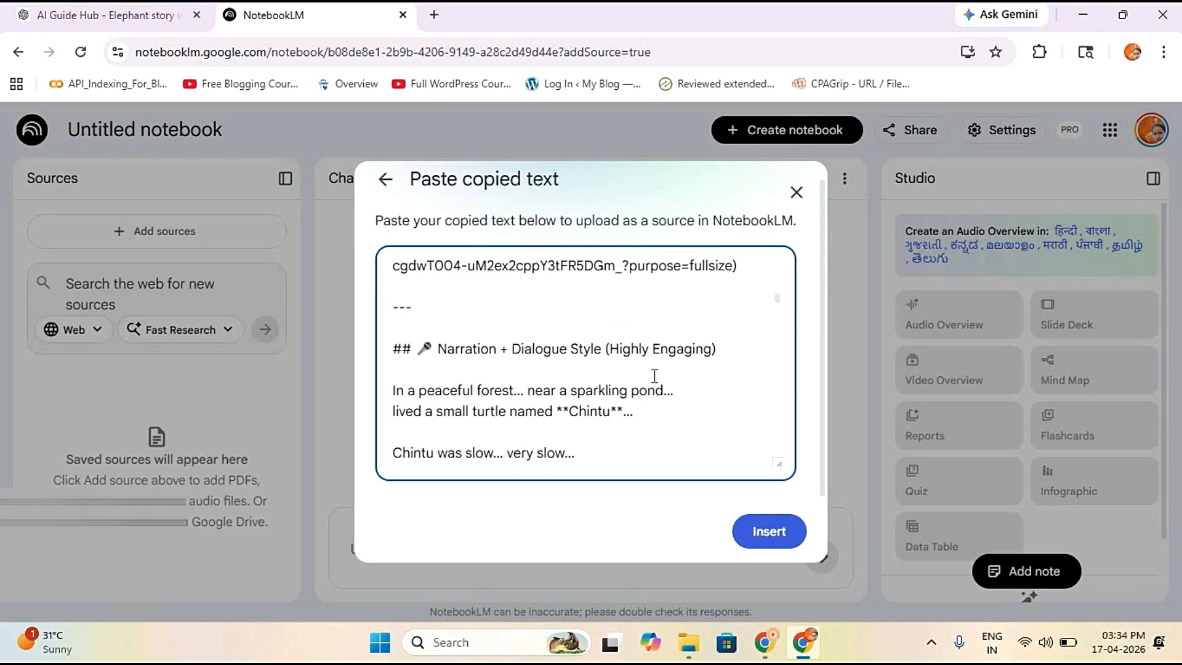
scroll(457, 398, up, 2)
click(717, 435)
shift+click(374, 403)
drag(411, 295, 402, 225)
drag(288, 205, 288, 206)
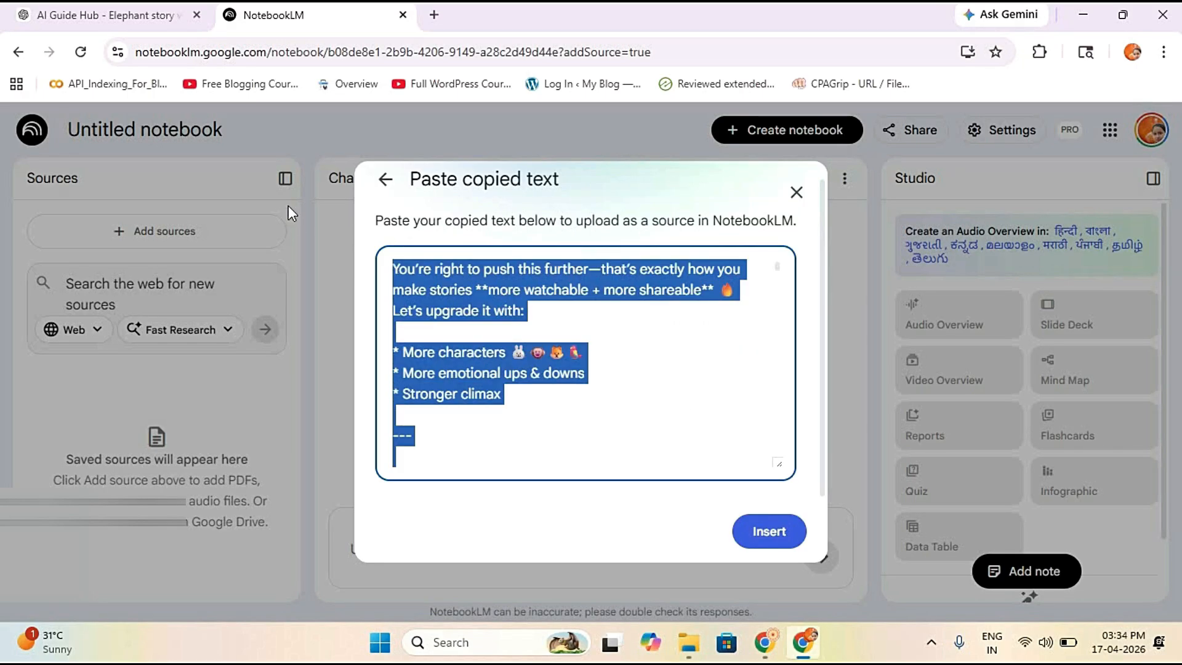
key(BackSpace)
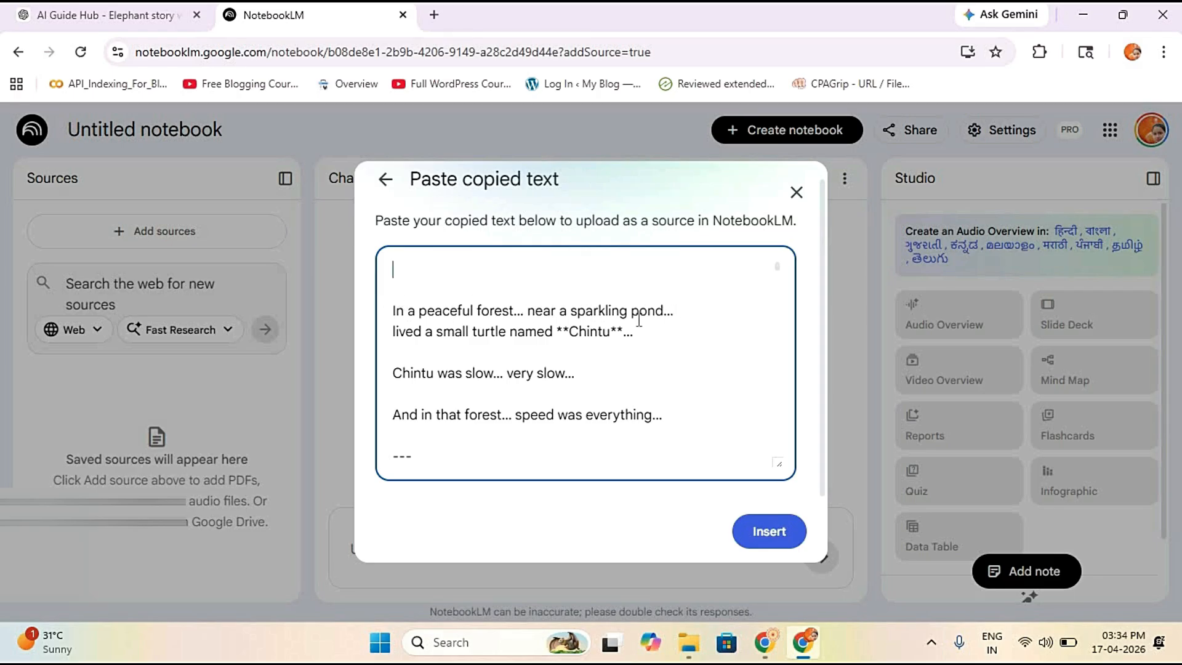
key(Down)
key(BackSpace)
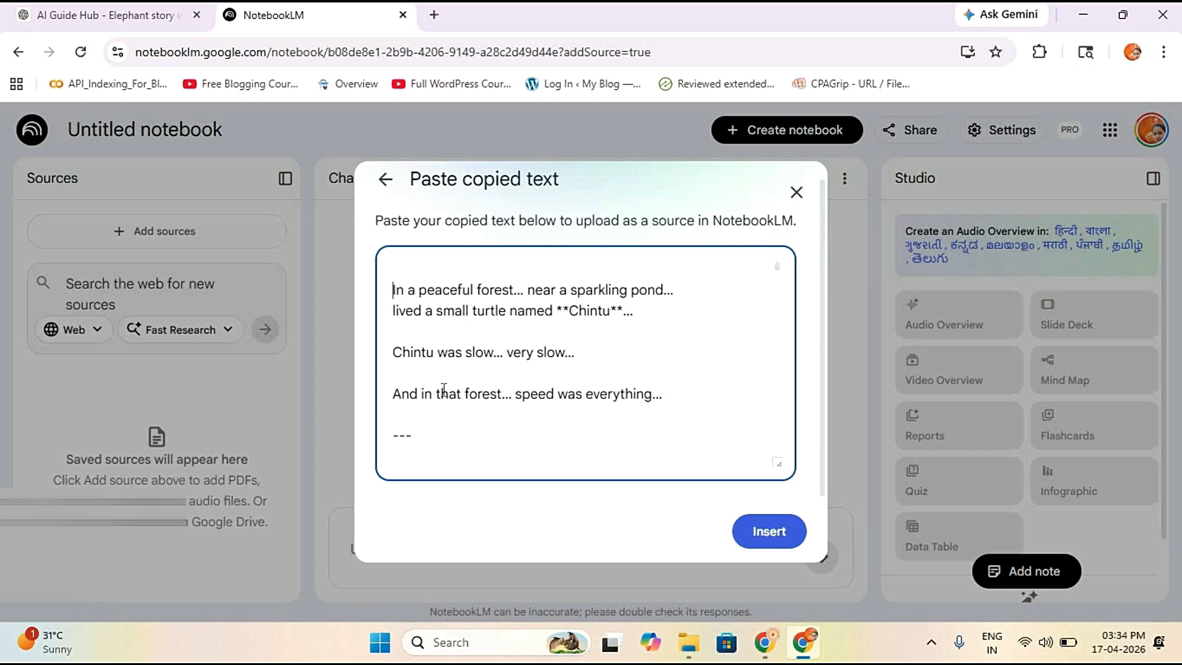
Step: Delete the closing notes from the divider above "Why This Version is More Viral" through "Just tell me" at the end of the pasted text
scroll(444, 390, down, 1)
scroll(528, 422, down, 5)
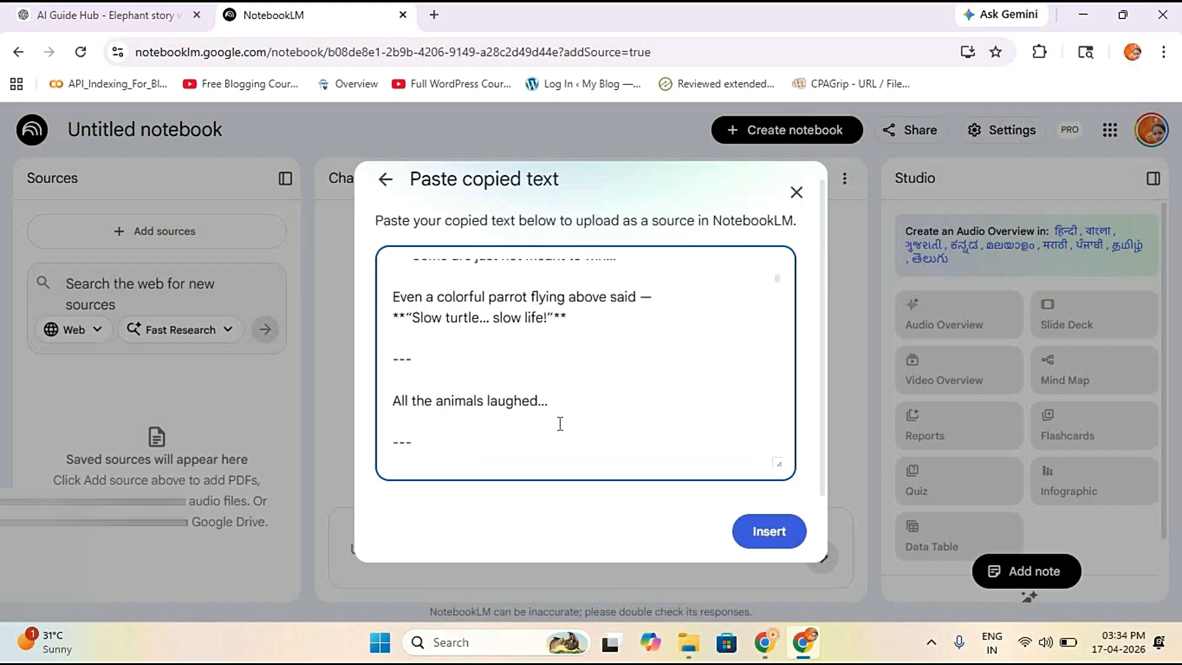
scroll(561, 432, down, 15)
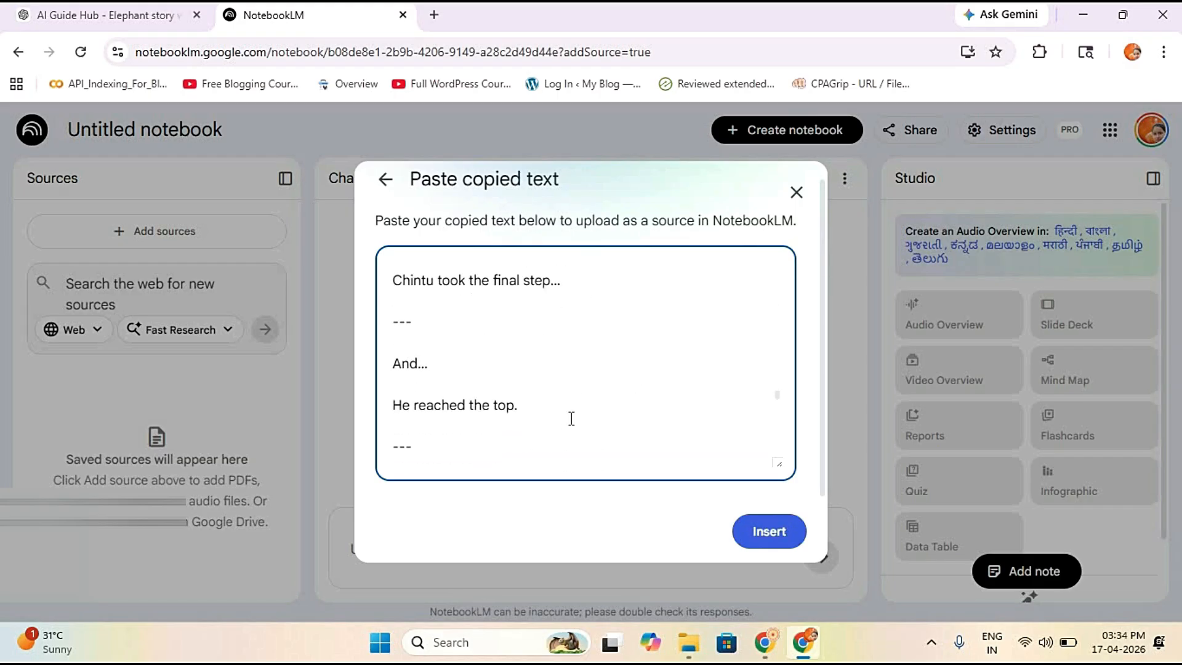
scroll(571, 434, down, 5)
scroll(570, 432, up, 5)
scroll(570, 432, down, 3)
scroll(557, 424, down, 2)
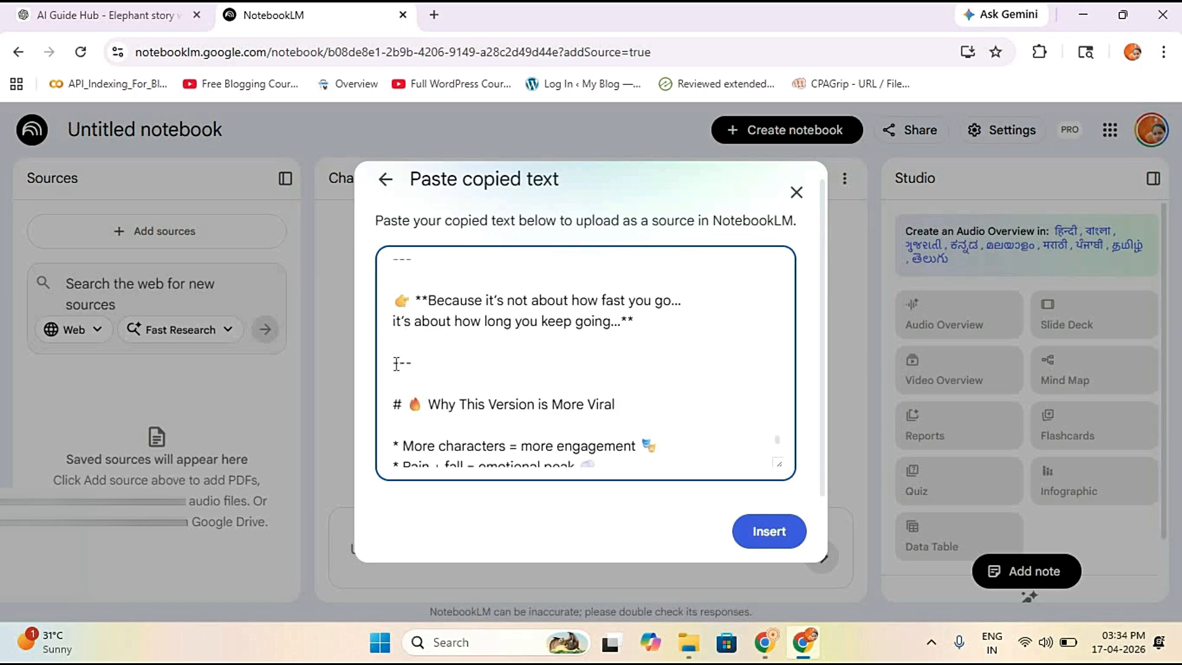
drag(477, 373, 666, 474)
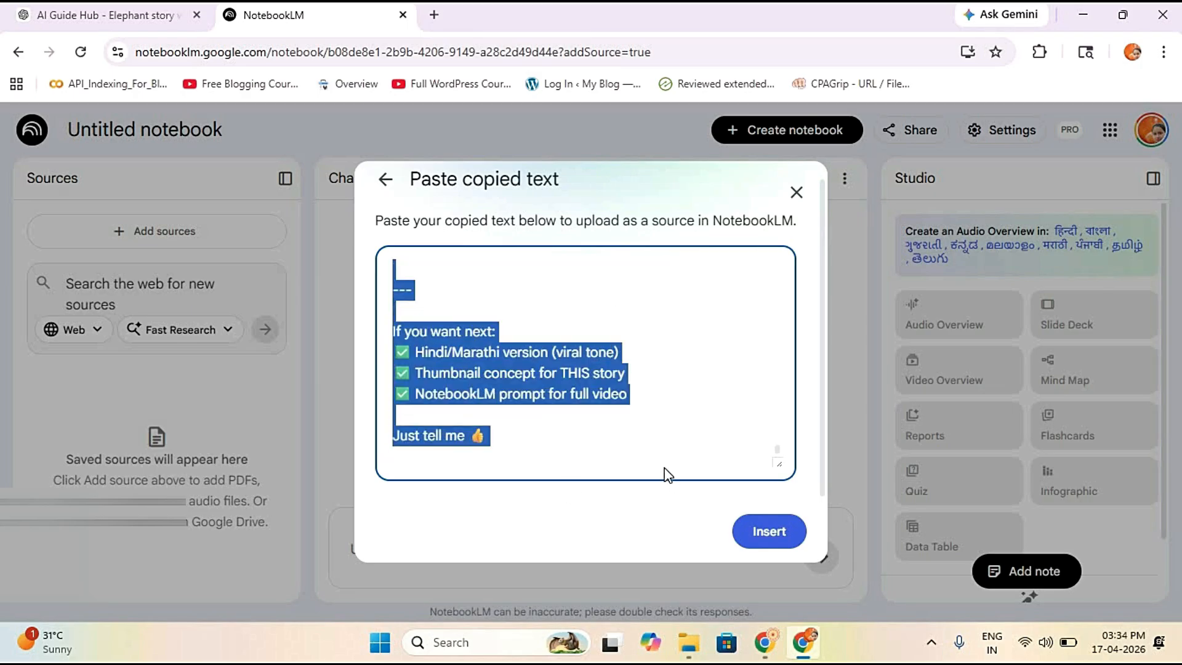
key(BackSpace)
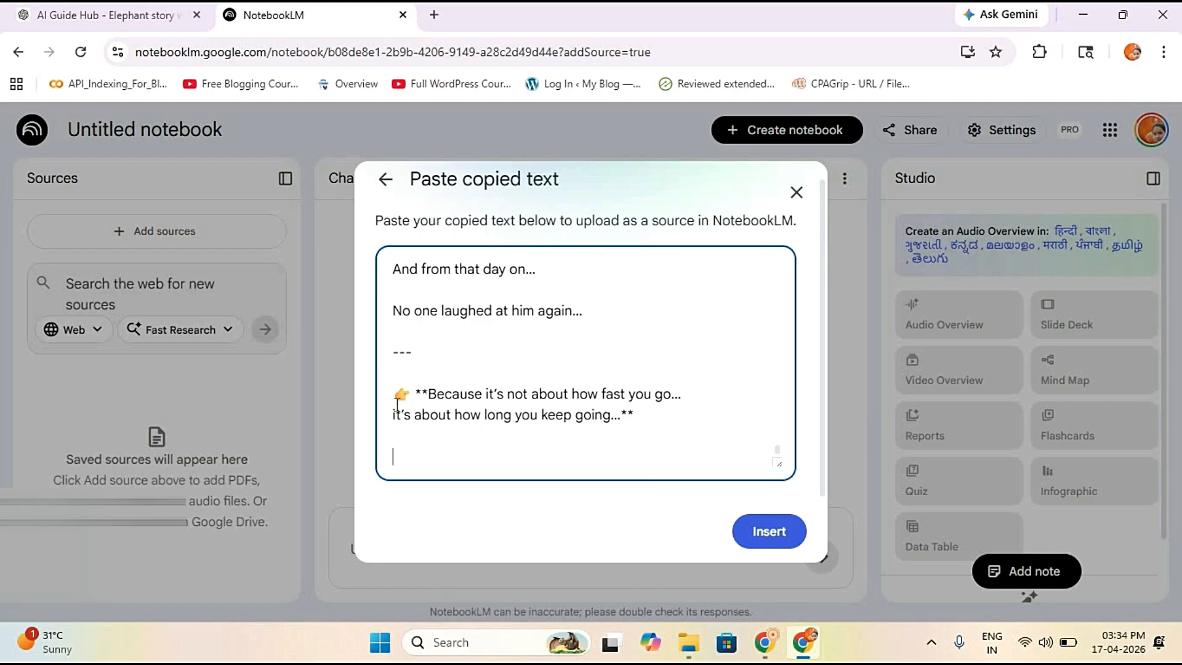
Step: Check the closing lines of the trimmed story and insert the pasted text as a notebook source
drag(397, 394, 640, 423)
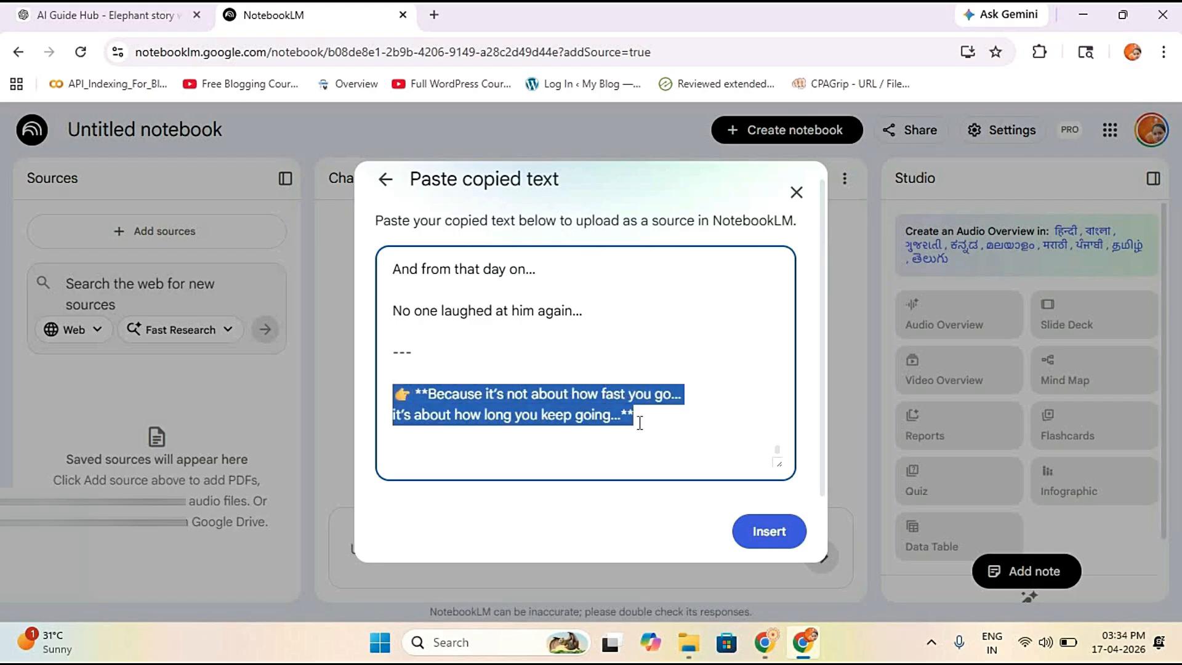
click(686, 444)
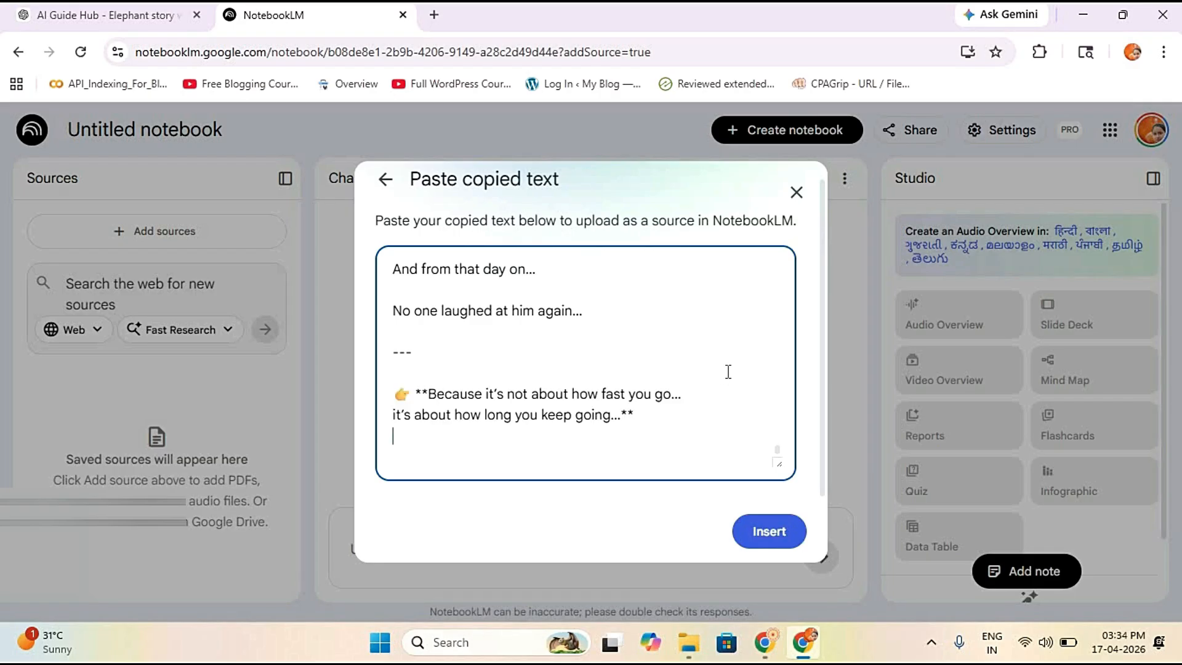
scroll(777, 456, up, 3)
click(777, 531)
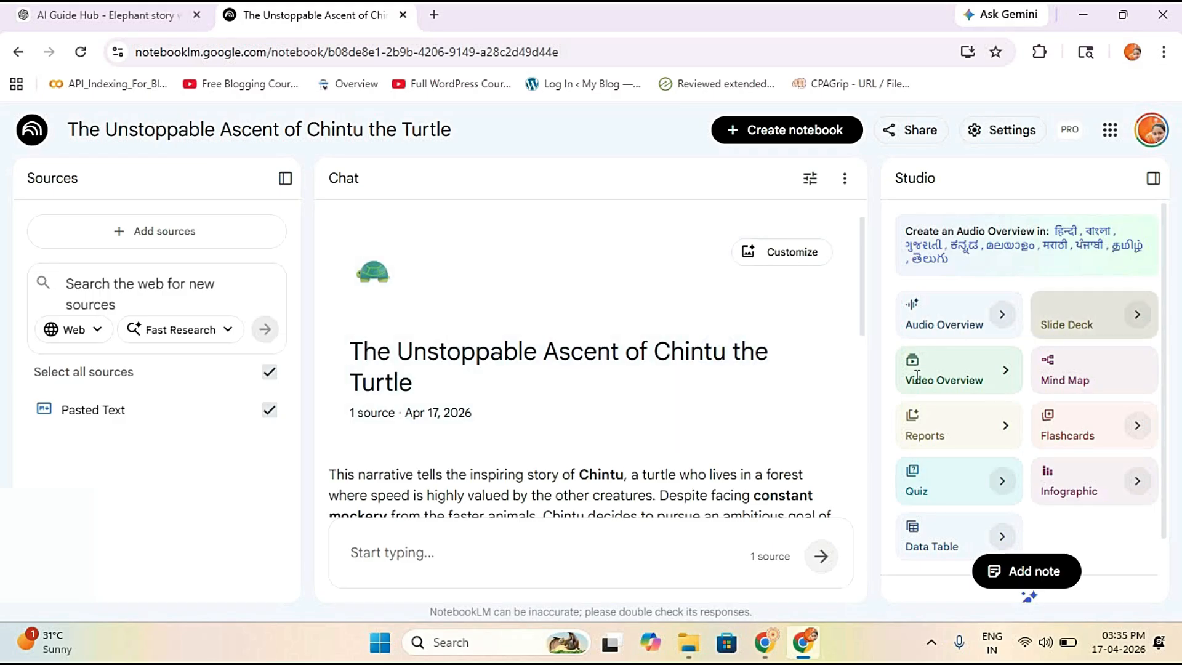
Step: Customize a Cinematic Video Overview with the suggested "Inspirational Story" prompt about Chintu the turtle's journey
click(971, 379)
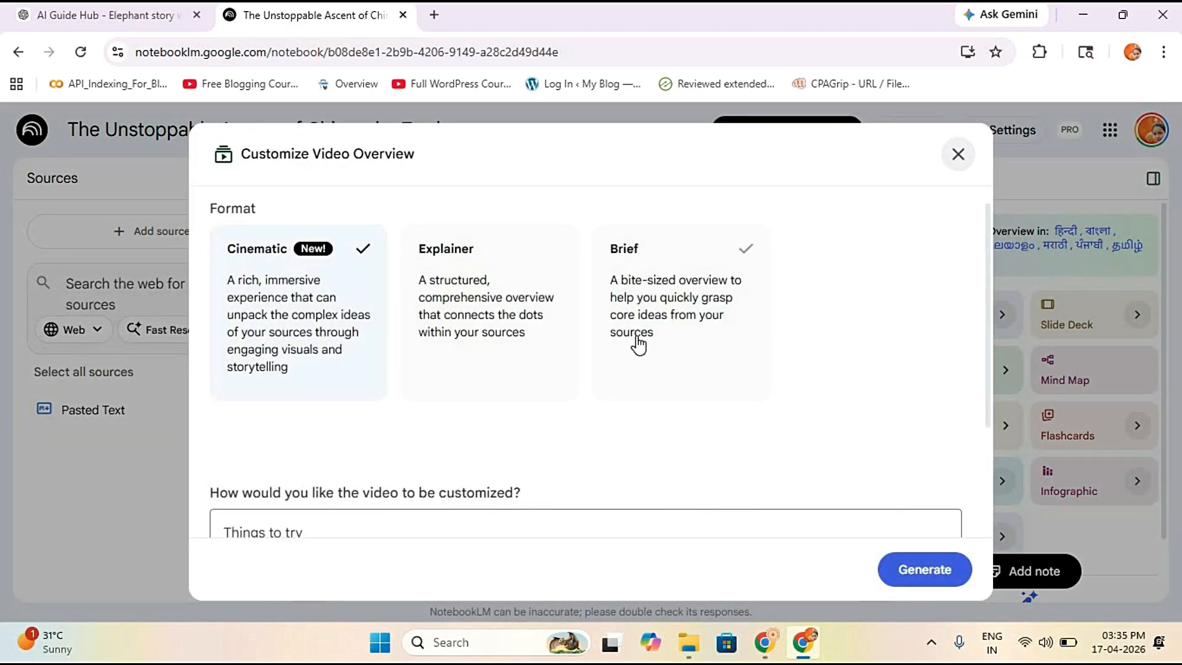
scroll(723, 302, down, 3)
scroll(675, 304, up, 3)
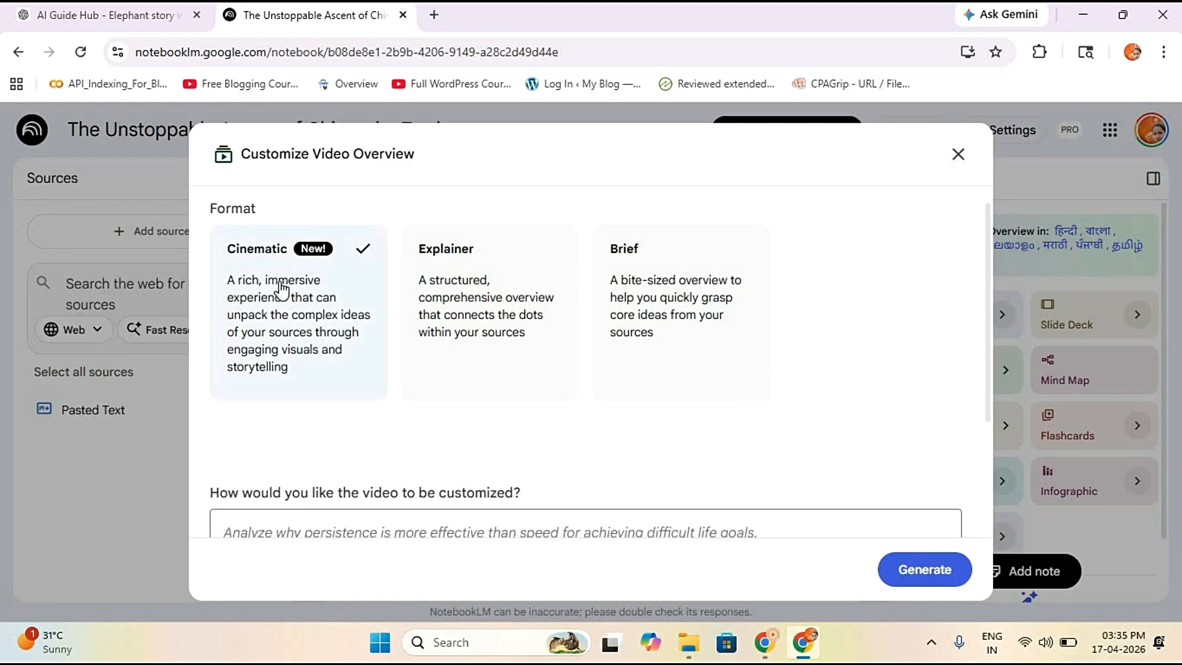
click(628, 308)
scroll(632, 314, down, 3)
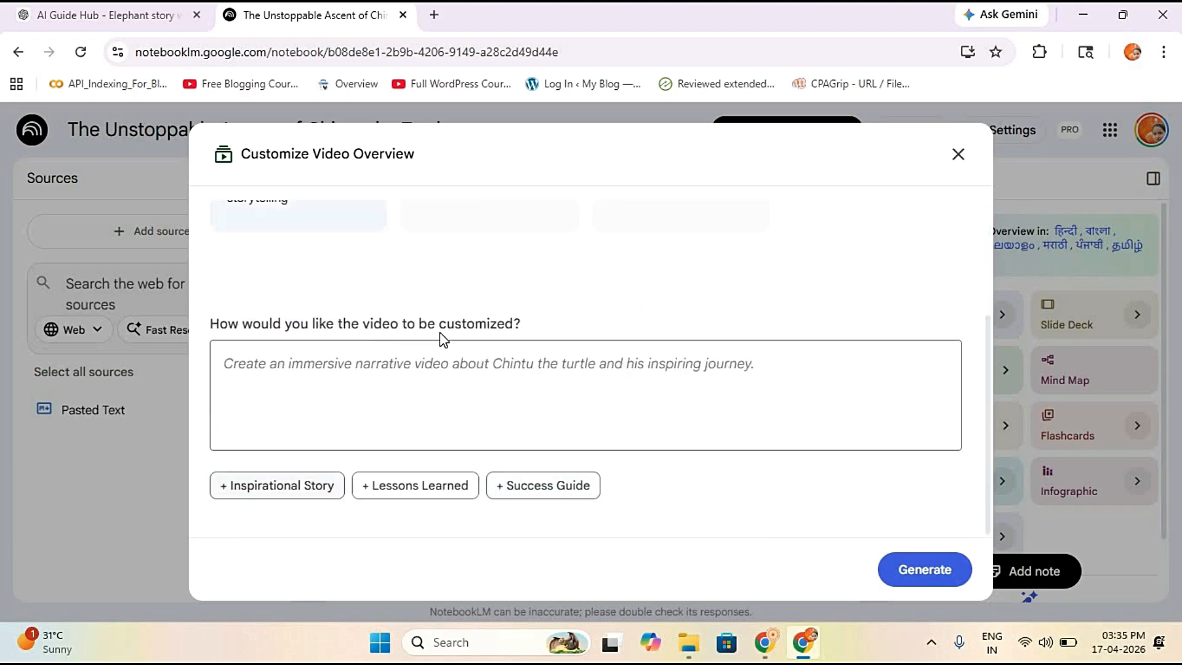
click(694, 309)
click(258, 485)
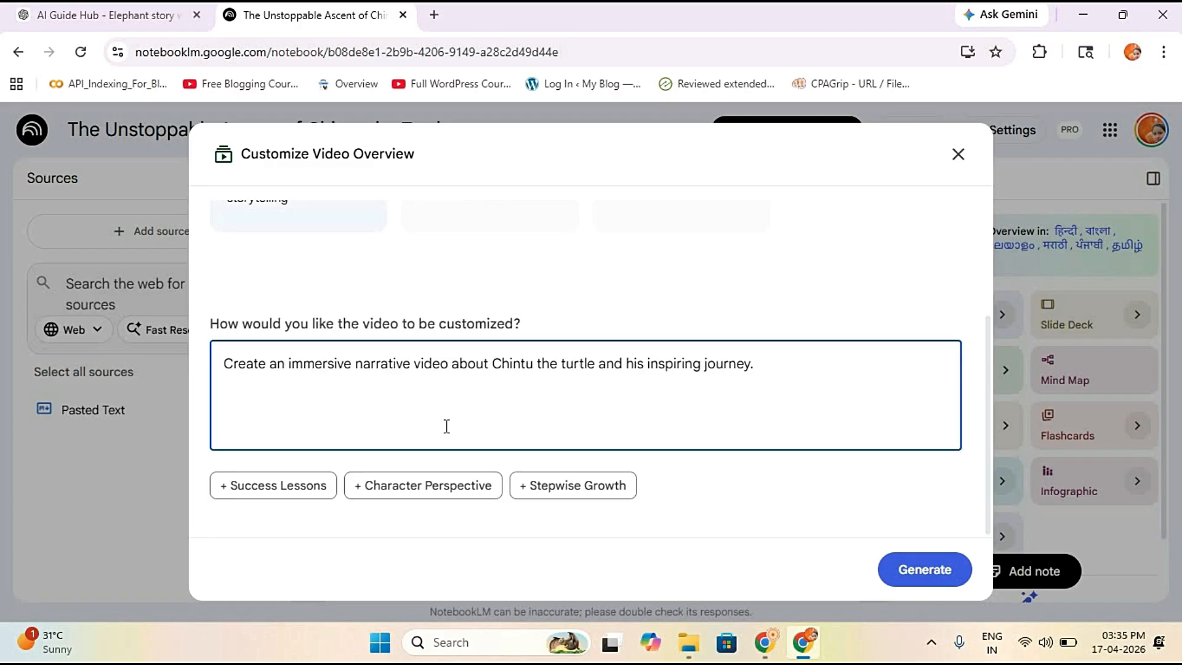
Step: Add suggested prompt points on persistence overcoming doubt, the forest animals' reaction to his success, and his quiet internal reflection while climbing
click(444, 494)
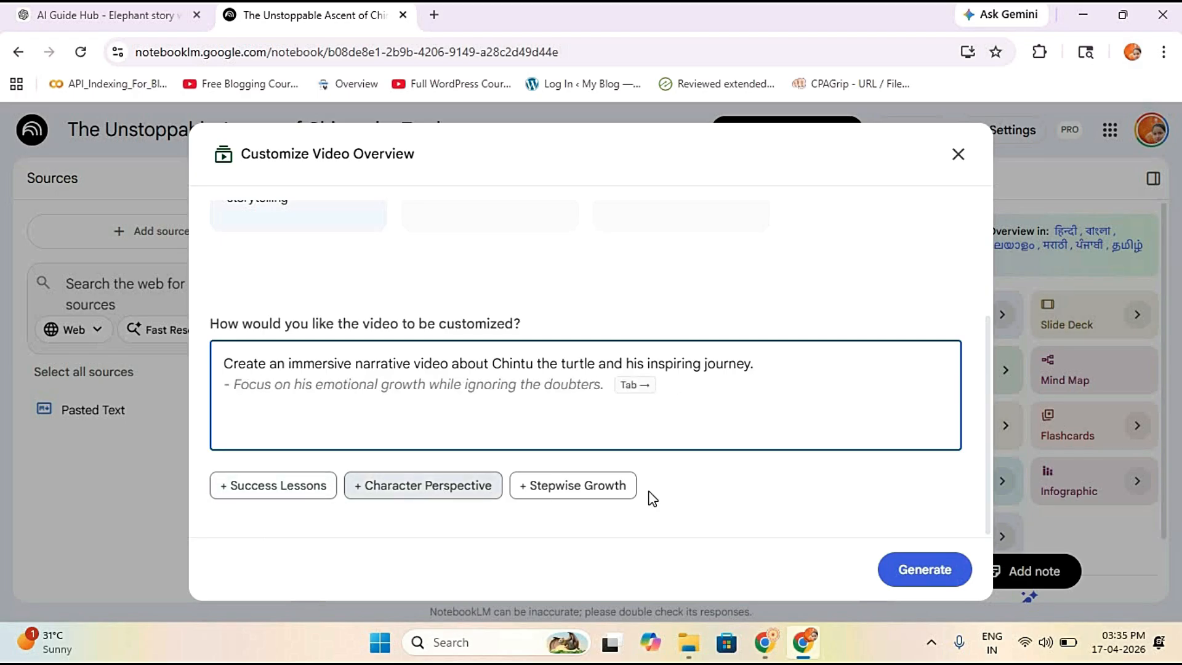
click(580, 492)
click(271, 491)
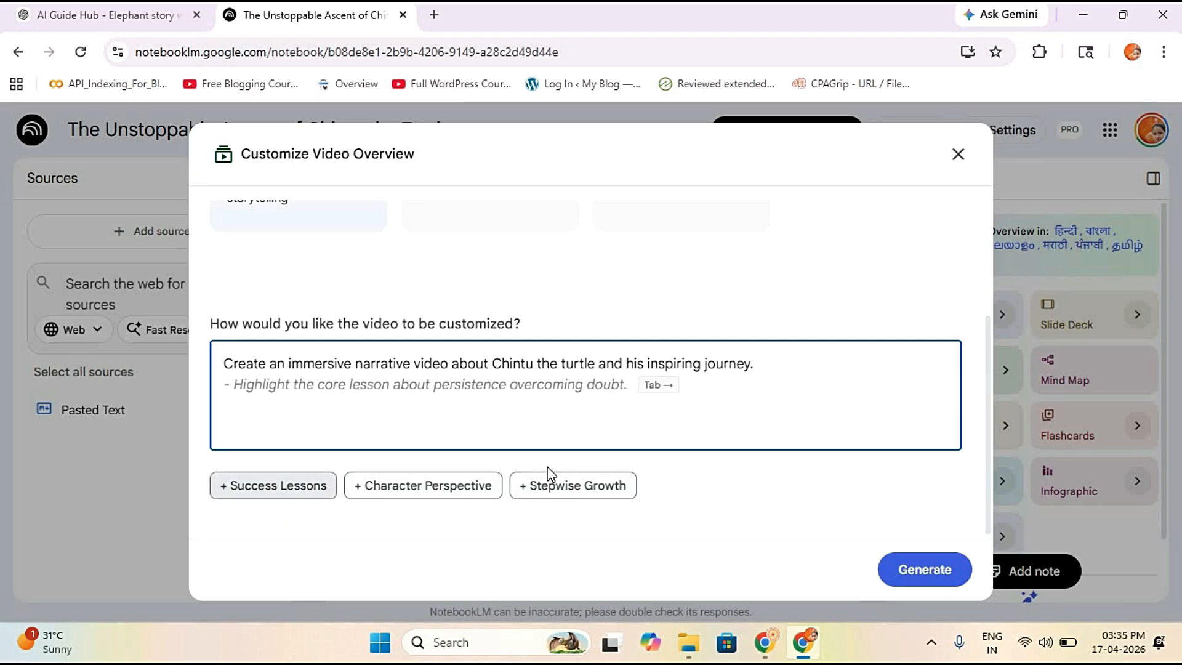
key(Tab)
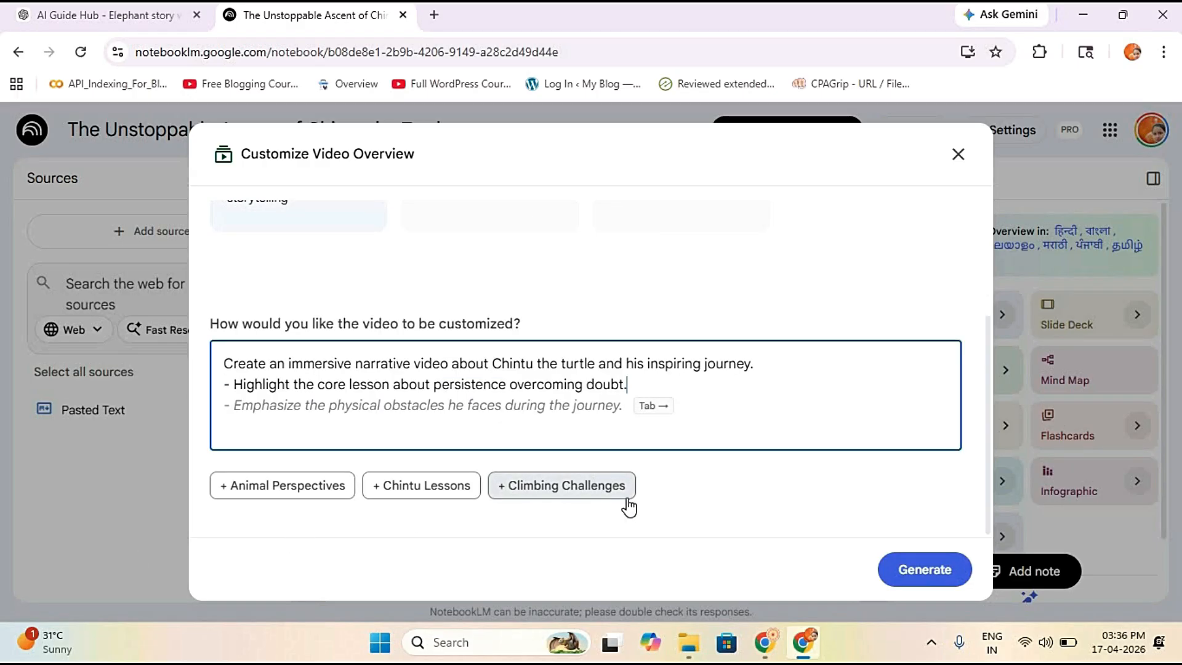
click(285, 487)
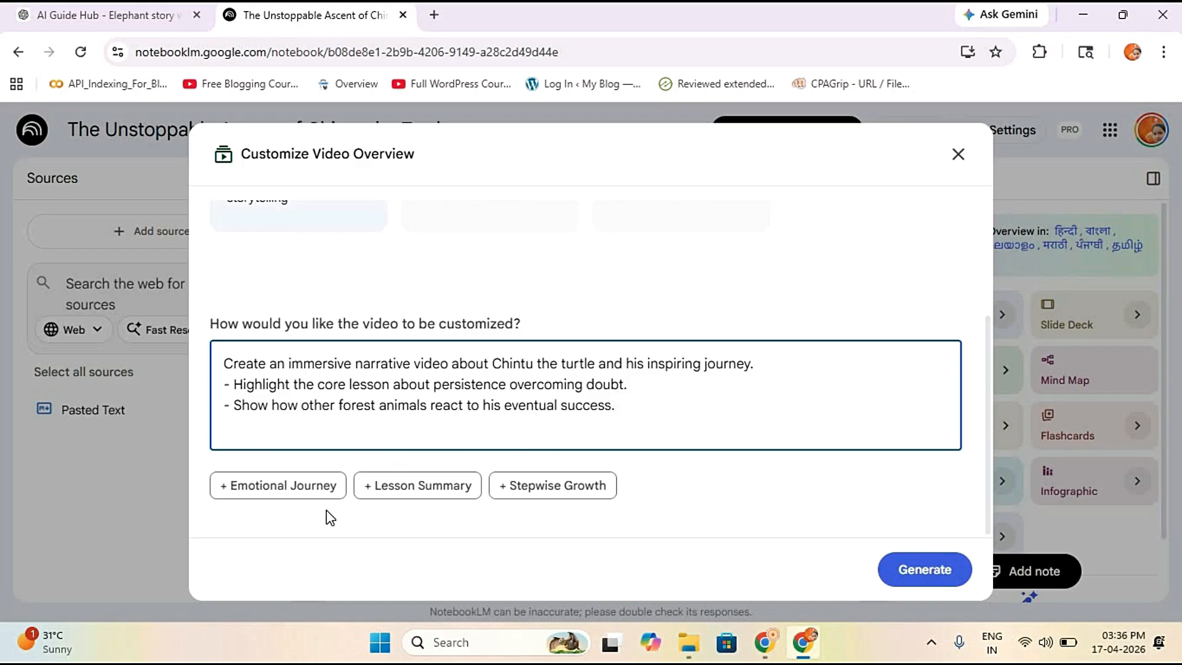
click(302, 485)
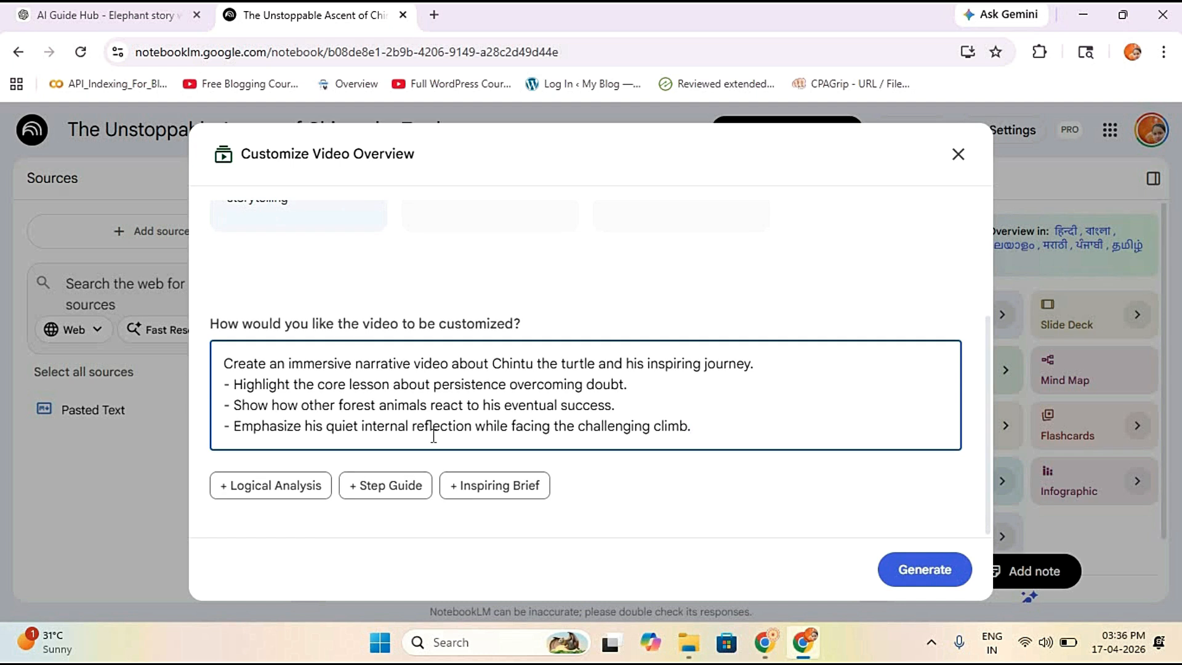
Step: Add prompt points on the animals' changed perceptions, rainy-climb obstacles and a final life lesson for a general audience, and generate the video
click(501, 490)
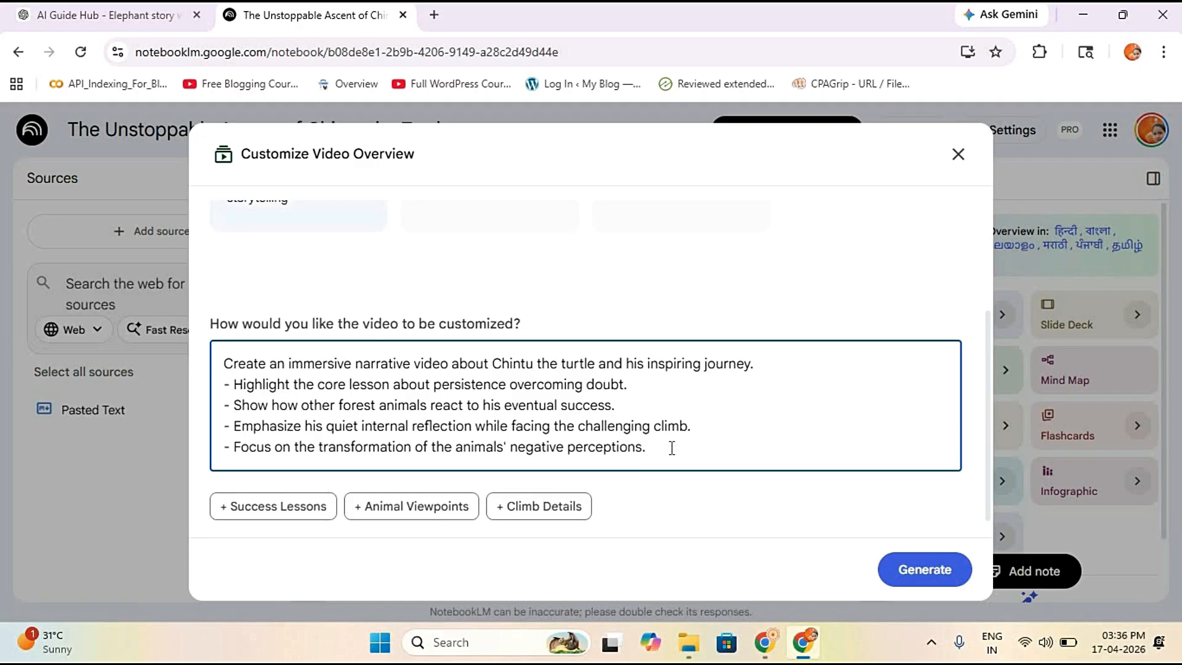
click(562, 484)
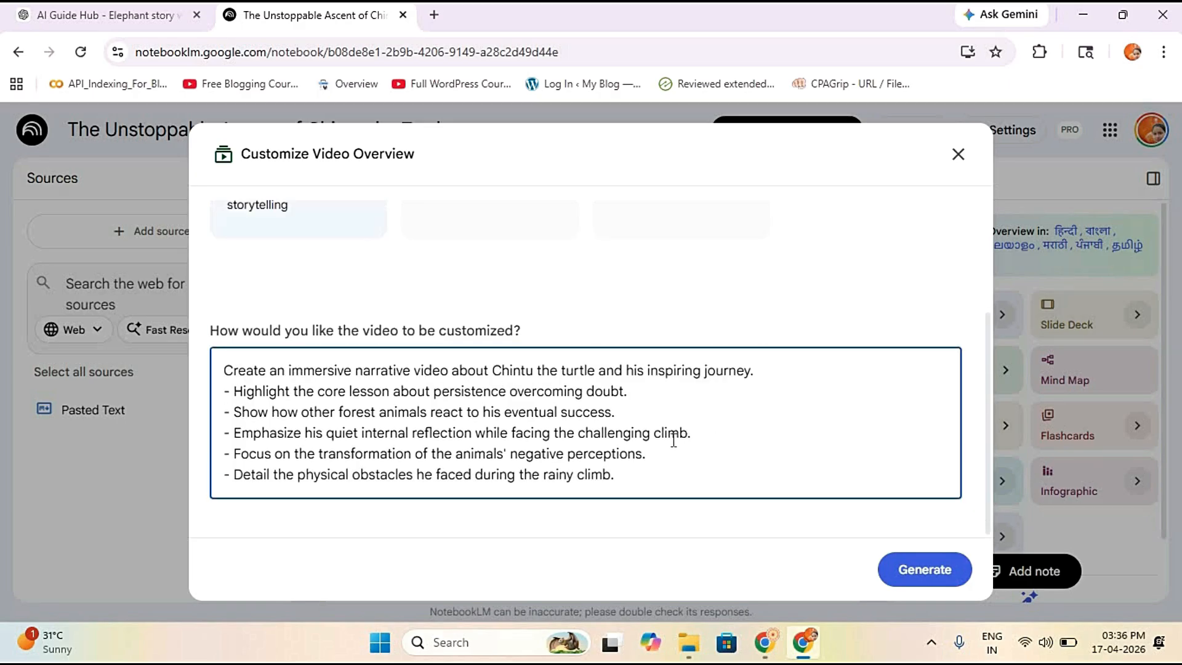
scroll(673, 440, down, 1)
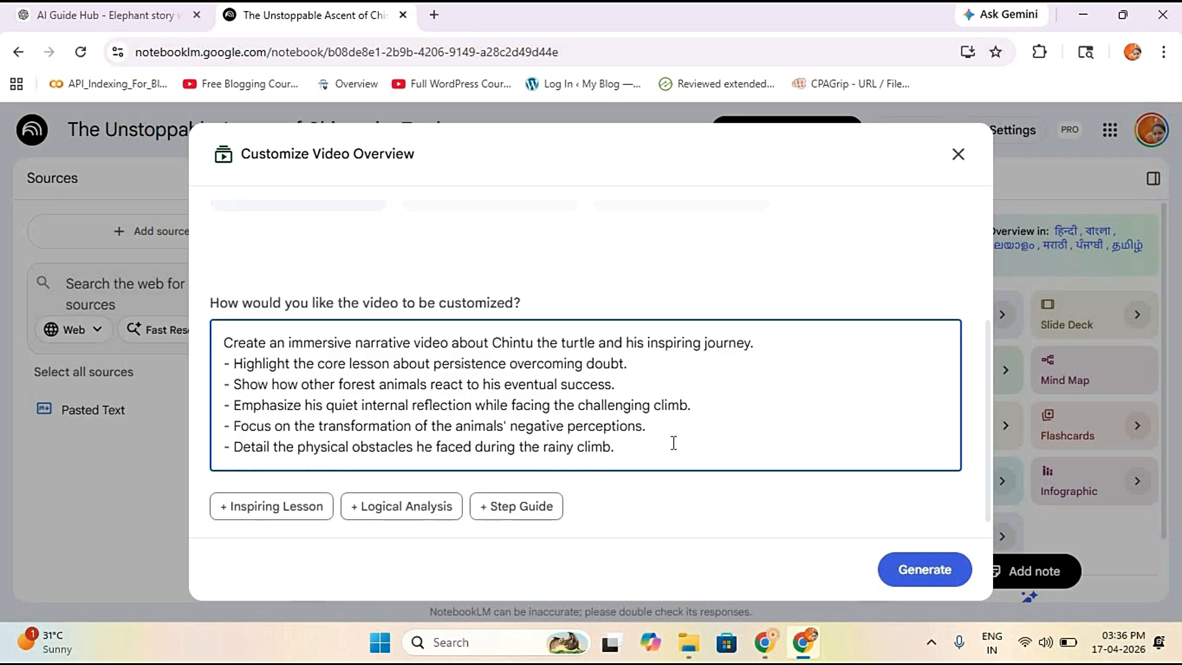
scroll(673, 444, down, 1)
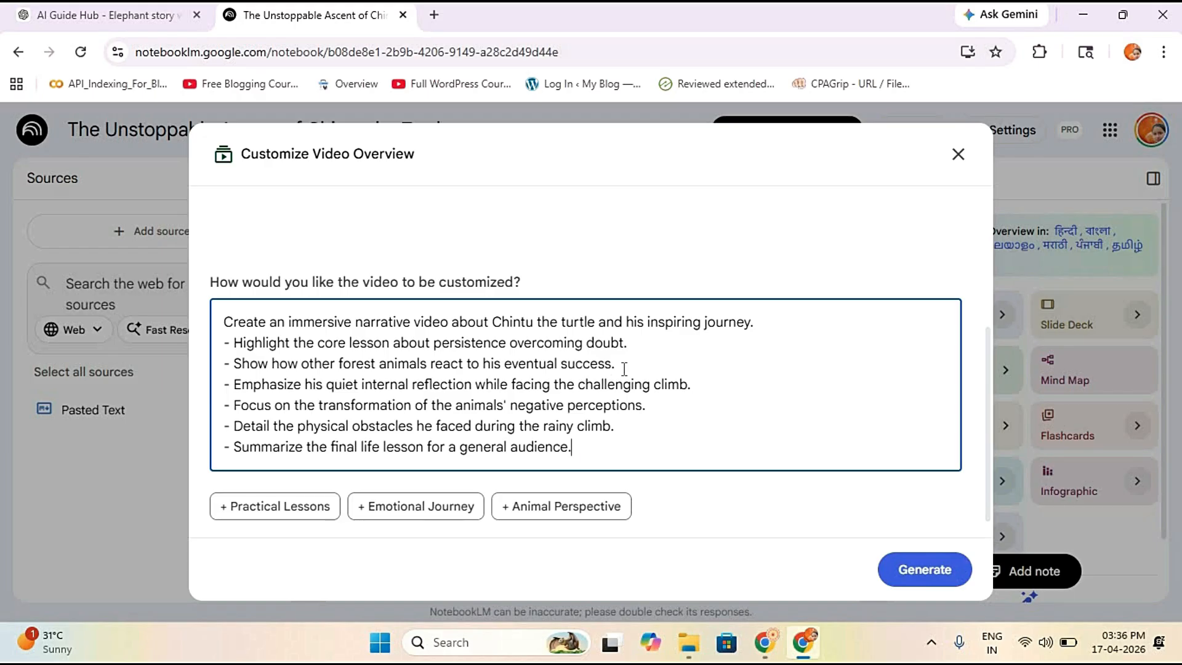
scroll(730, 358, down, 1)
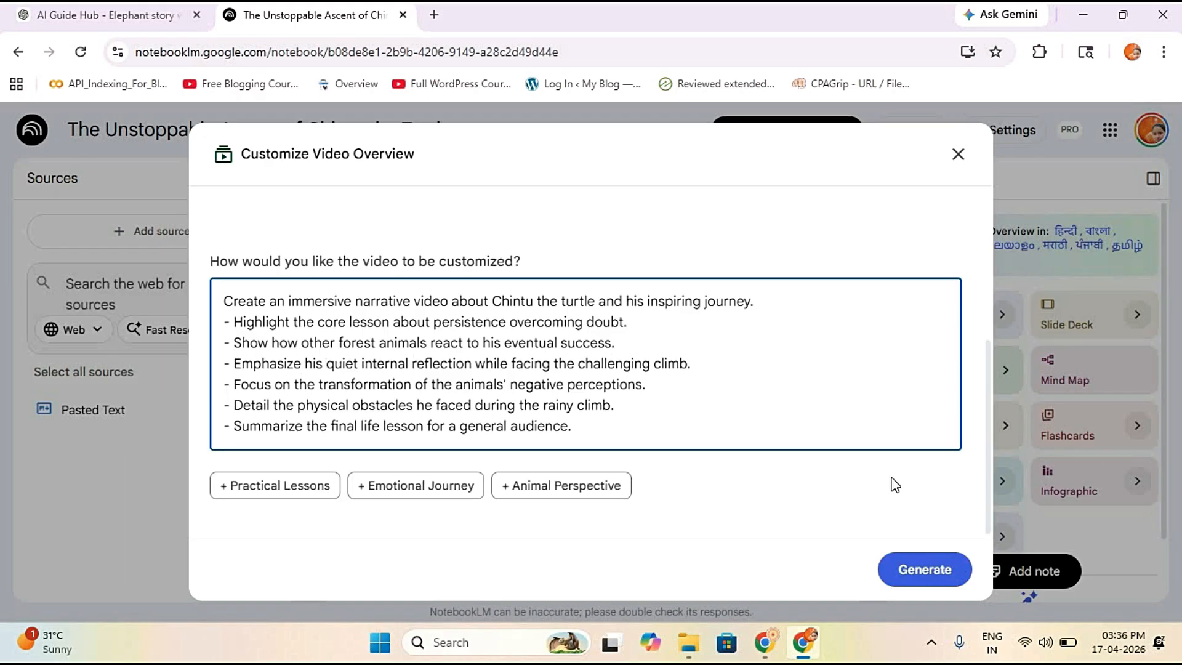
click(934, 569)
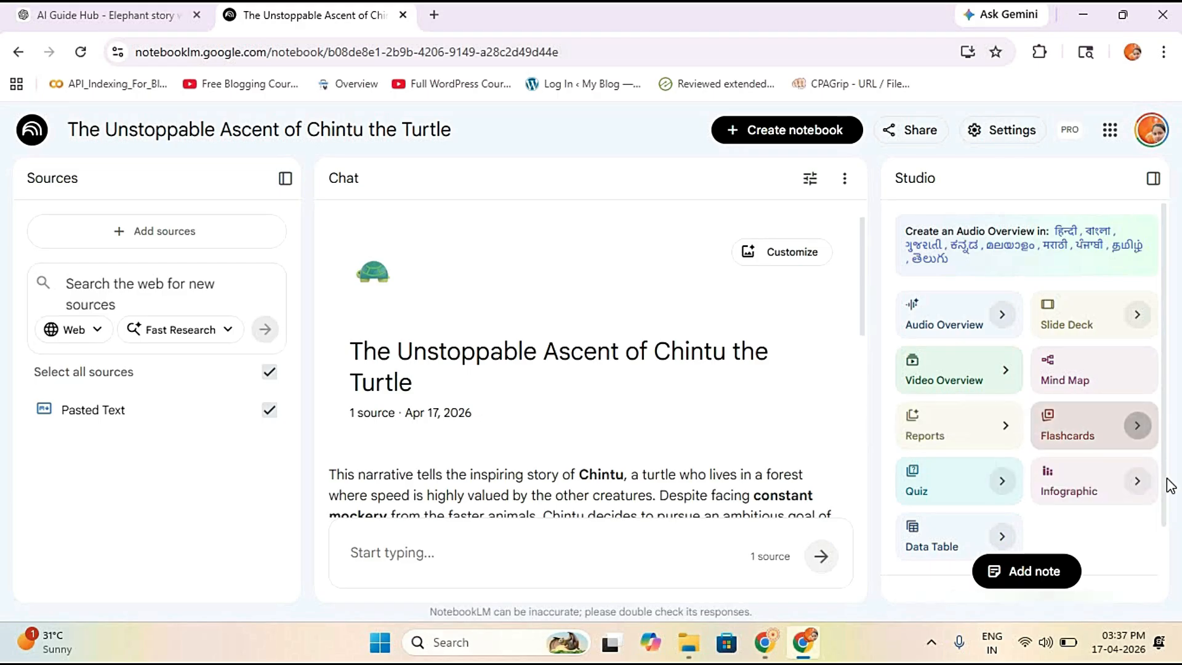
scroll(1088, 401, down, 2)
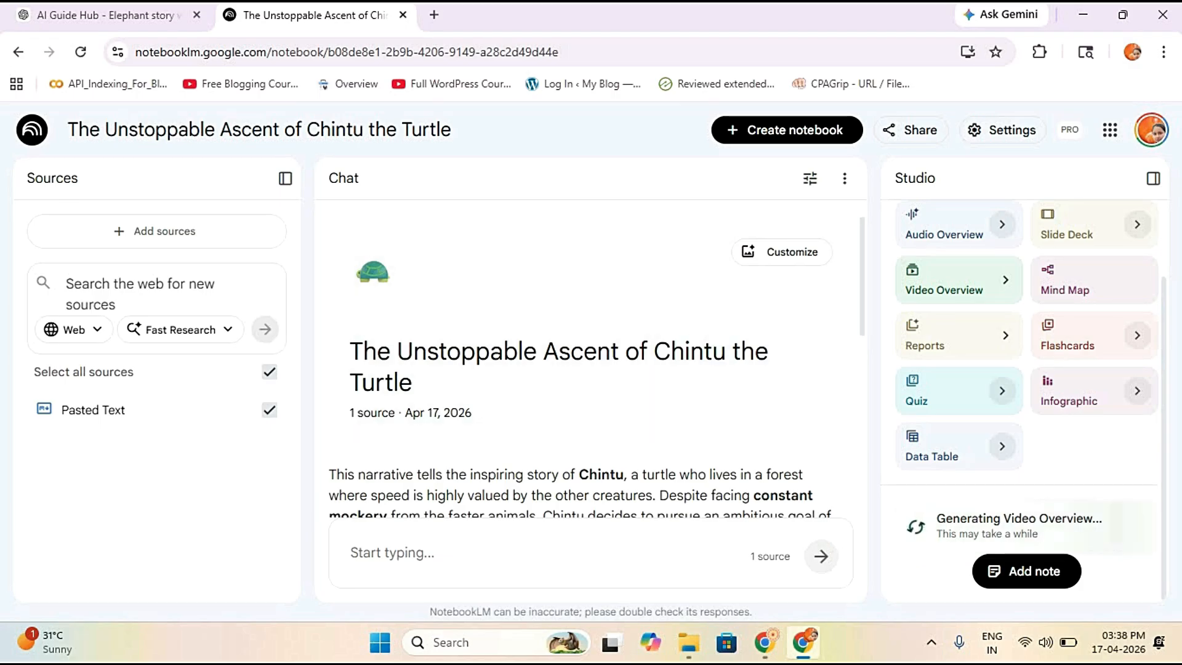
Step: Switch to the ChatGPT conversation and look back through it for the earlier prompt requesting the story in Marathi and Hindi
click(120, 16)
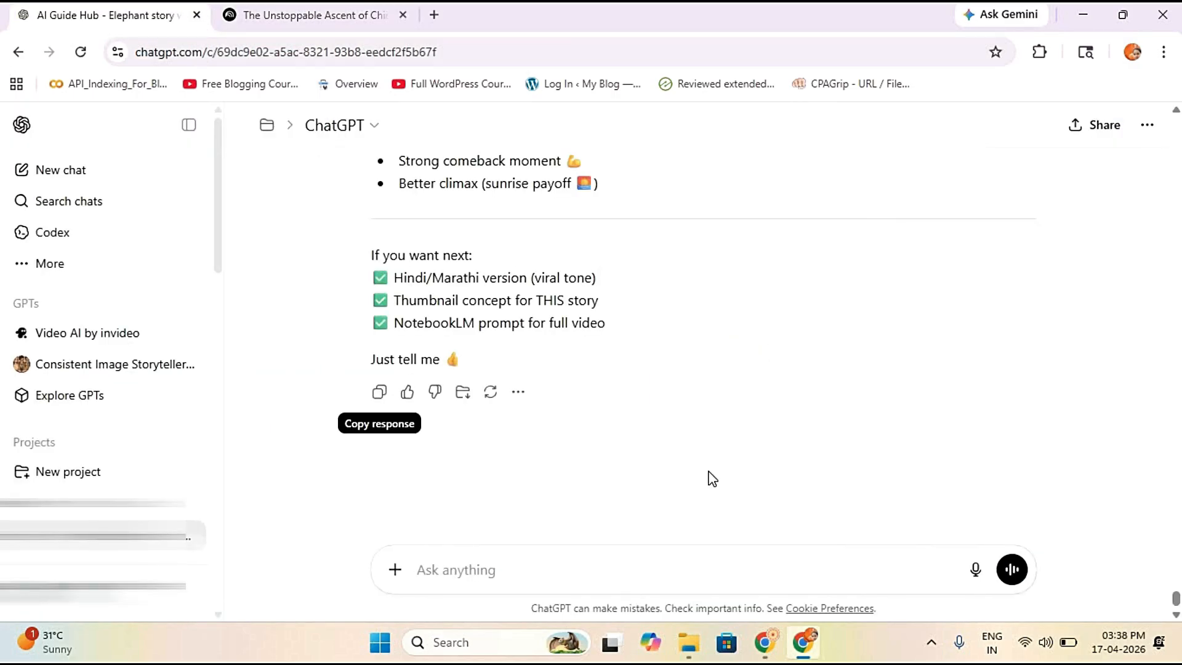
scroll(837, 386, up, 15)
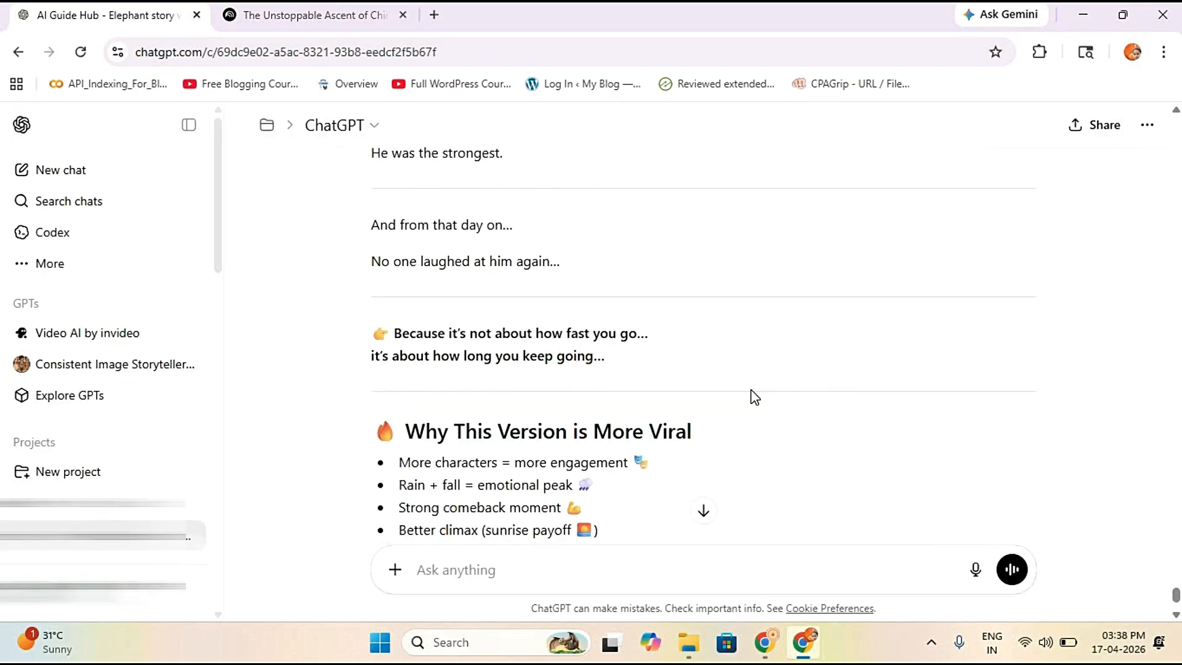
scroll(799, 411, down, 8)
scroll(799, 411, up, 15)
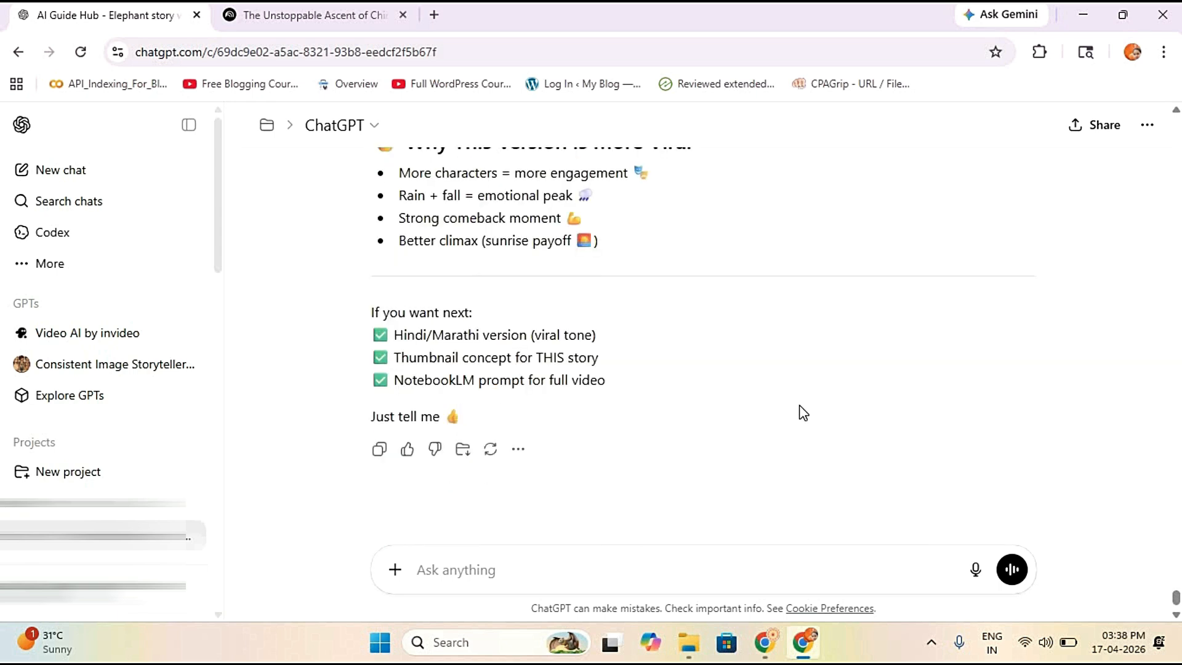
scroll(928, 328, up, 20)
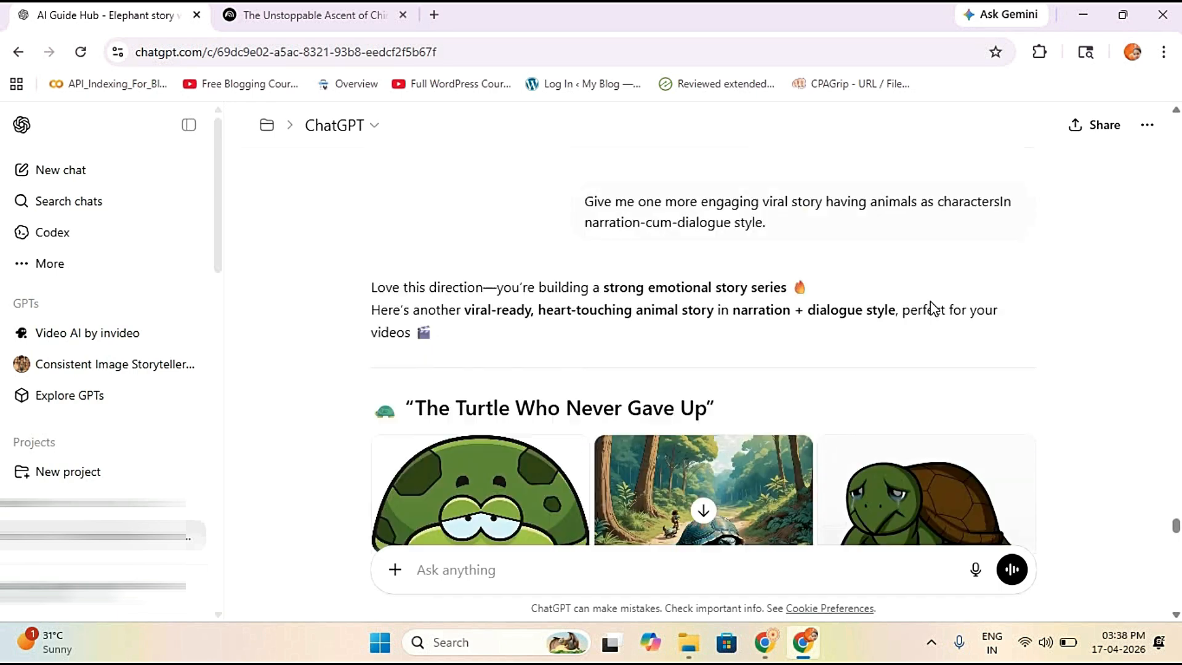
scroll(930, 303, down, 10)
scroll(930, 303, up, 15)
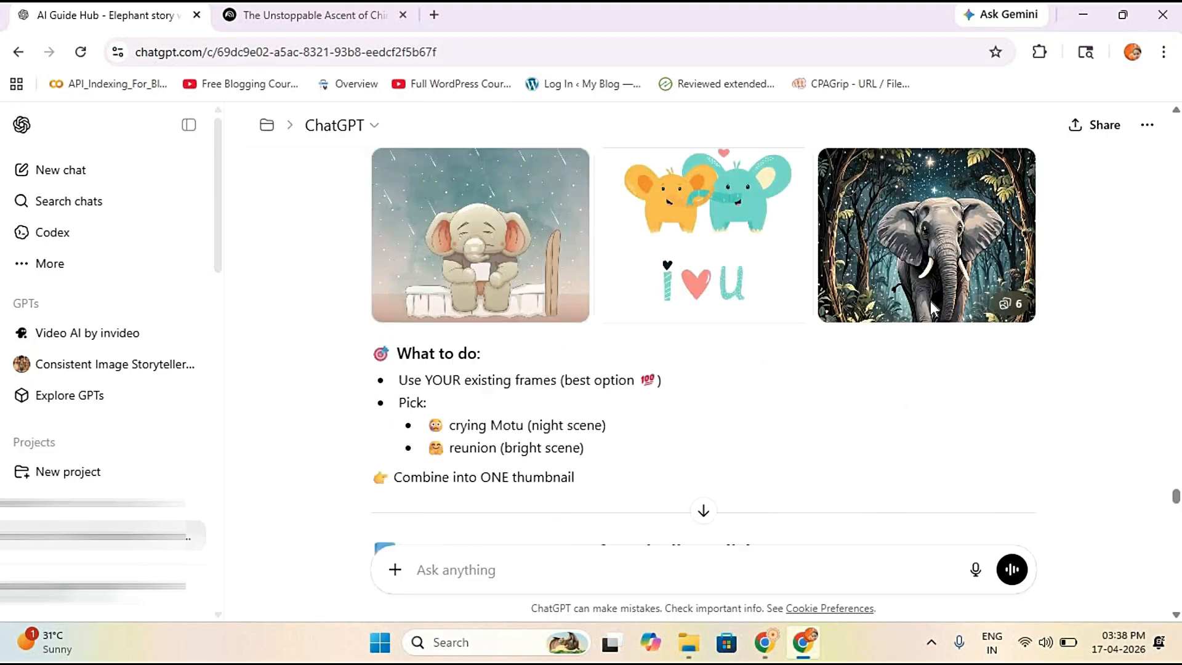
scroll(933, 308, down, 10)
scroll(931, 307, up, 15)
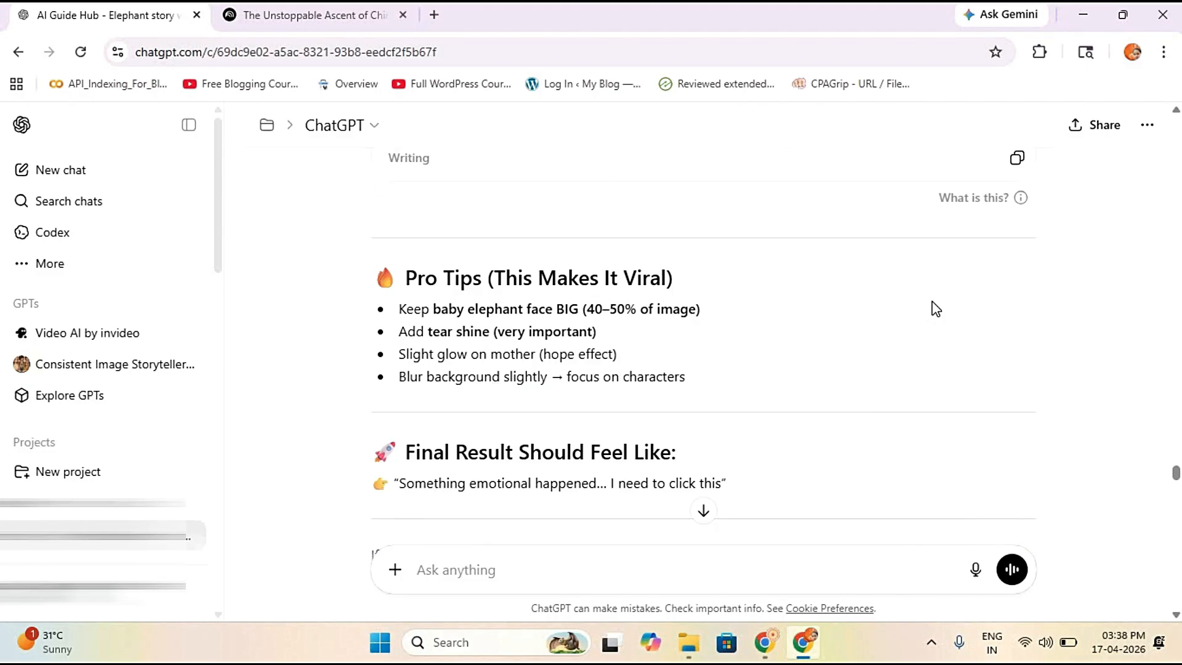
scroll(923, 295, up, 20)
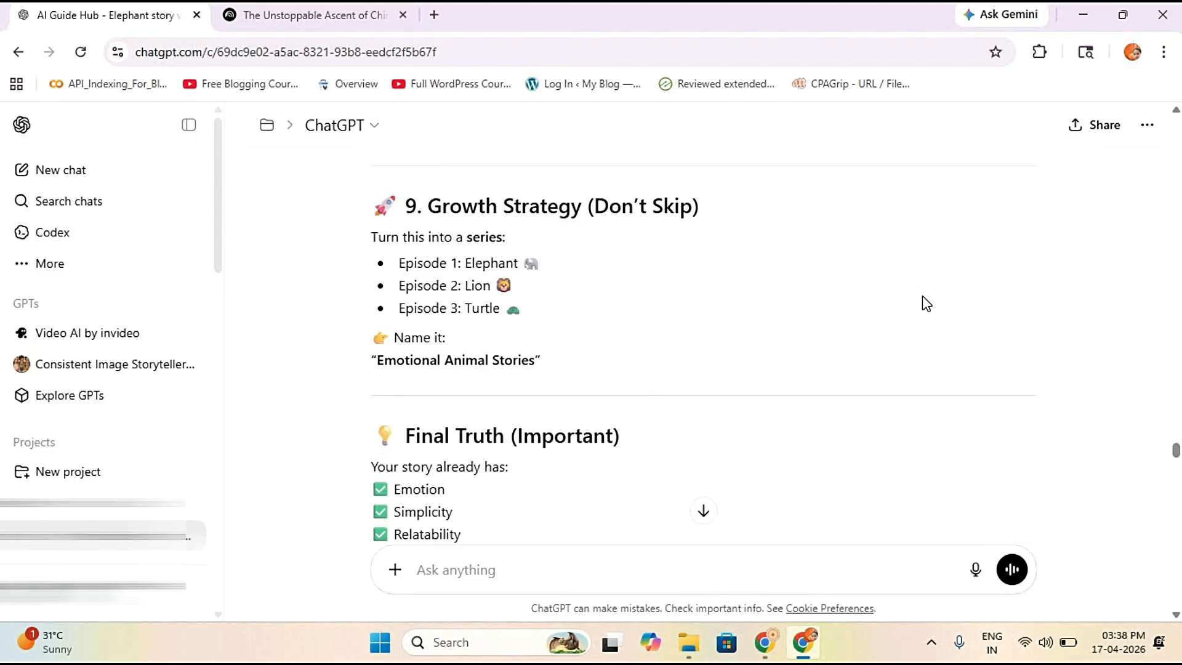
scroll(922, 296, up, 20)
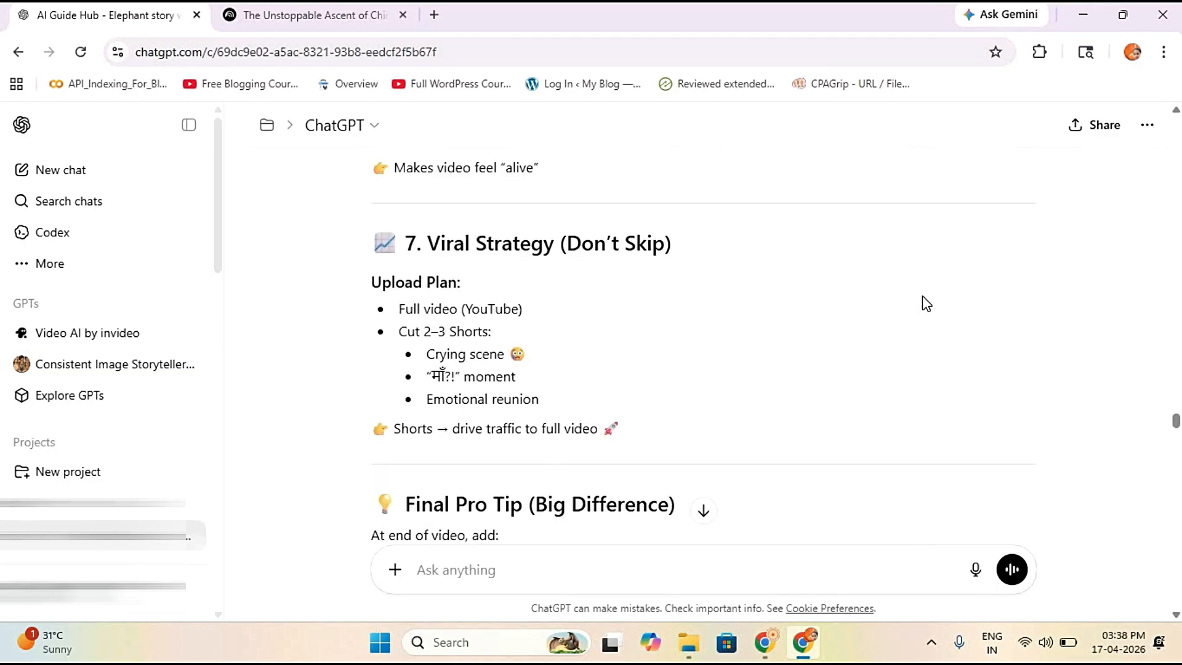
scroll(895, 331, up, 15)
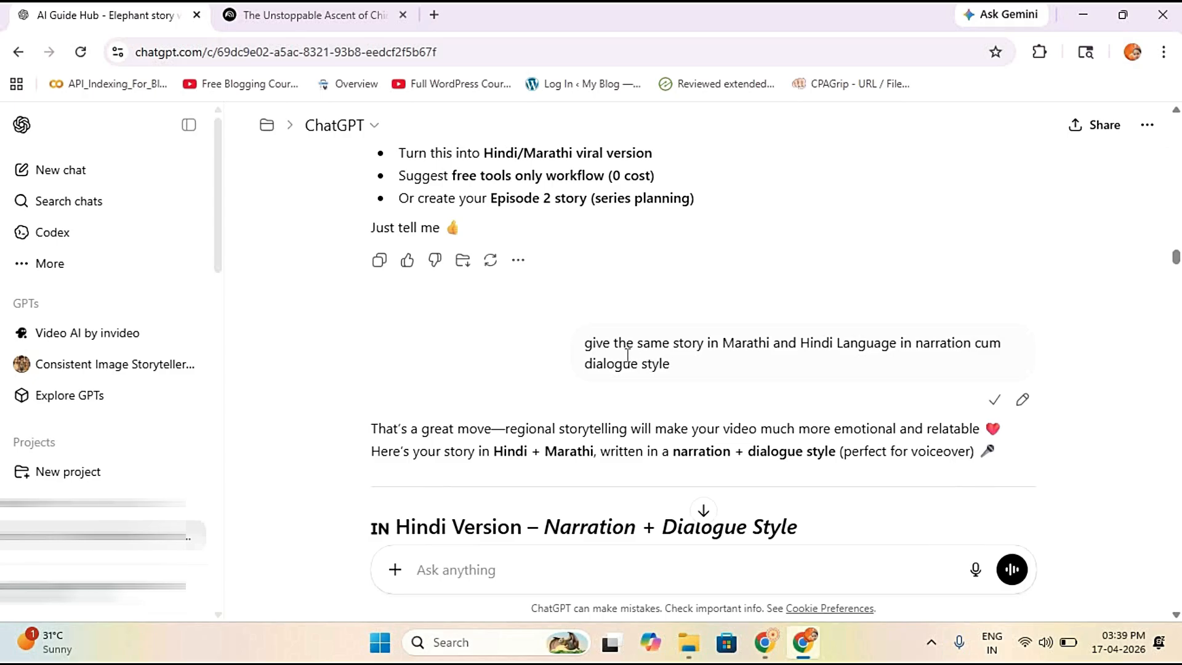
Step: Copy and resend the earlier prompt "give the same story in Marathi and Hindi Language in narration cum dialogue style", and view the response
click(994, 399)
click(454, 573)
key(ctrl+v)
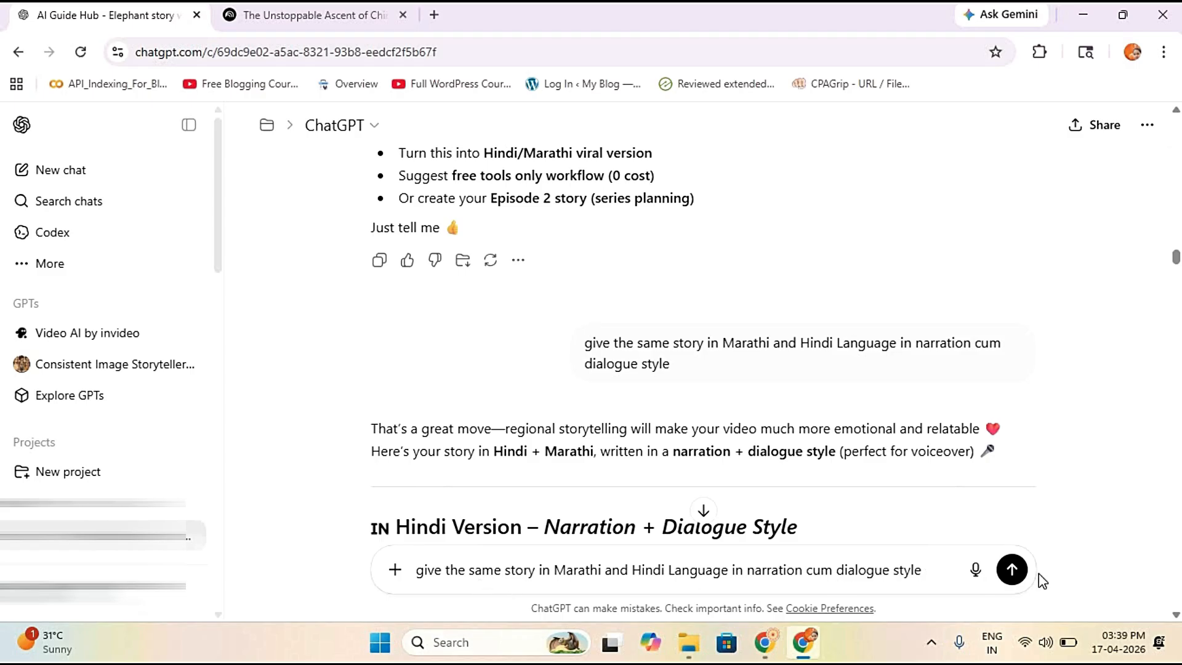
key(Return)
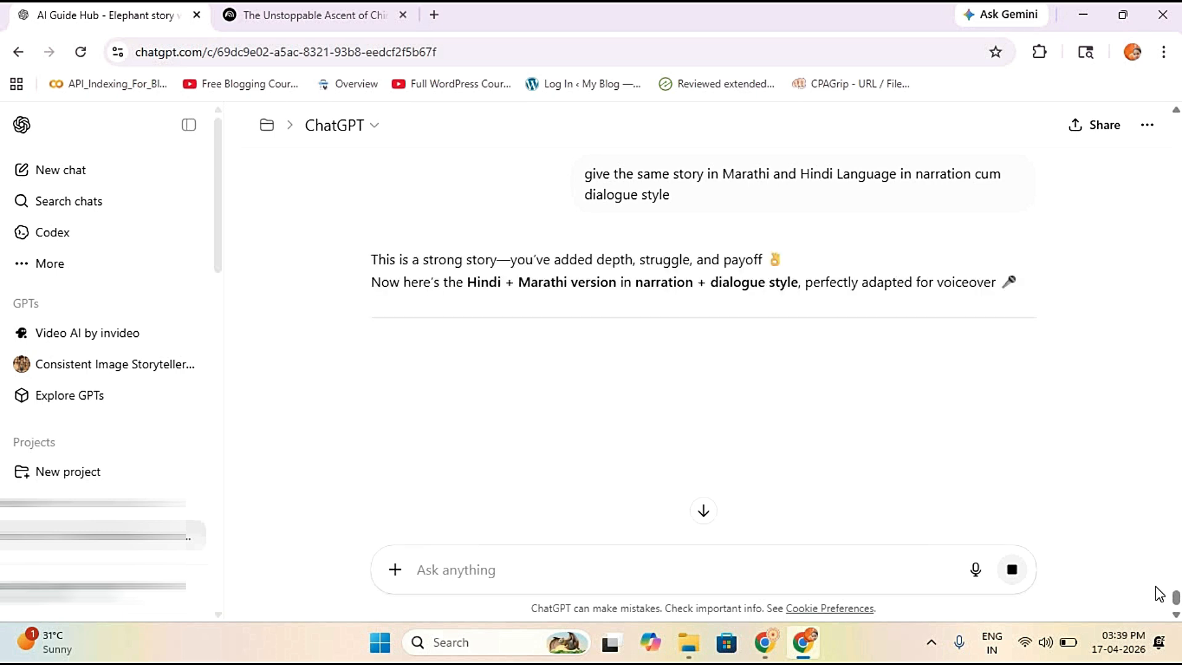
scroll(859, 436, down, 6)
scroll(761, 373, down, 5)
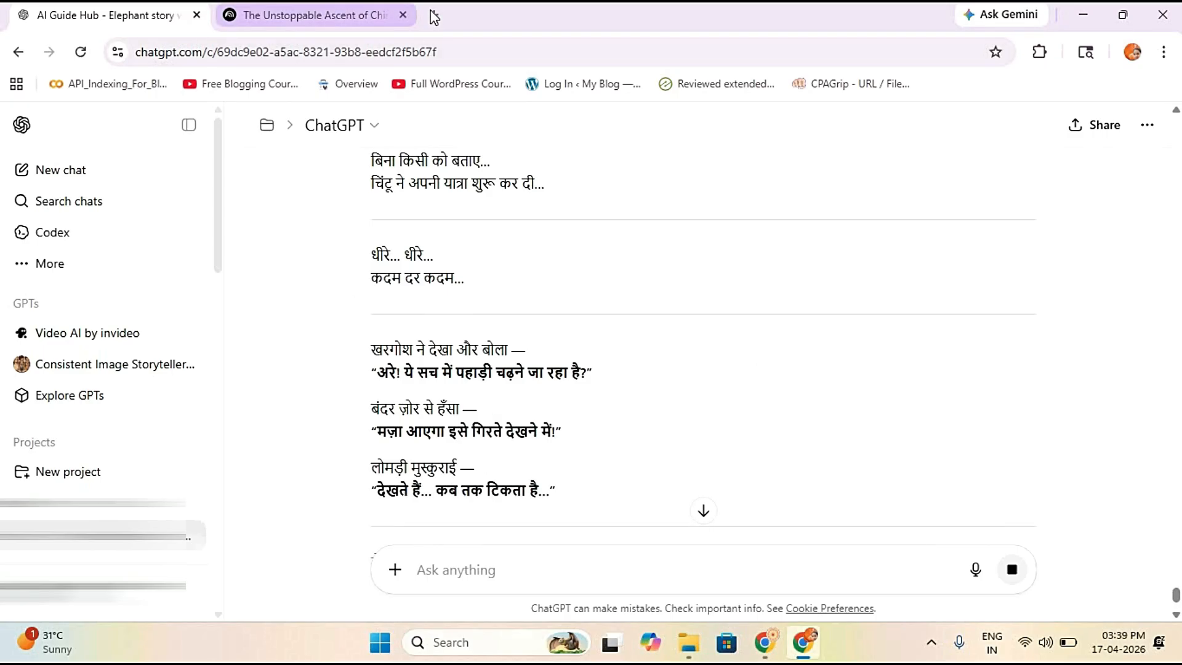
Step: Open a new browser tab and search Google for "google ai studio"
key(ctrl+t)
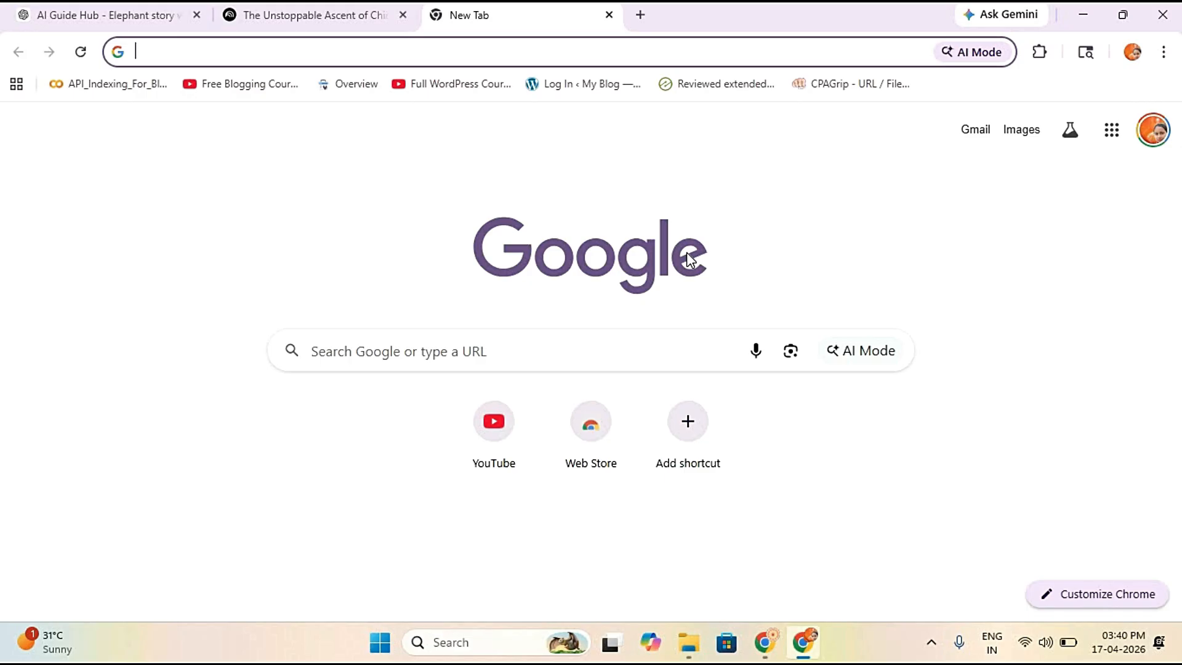
click(325, 348)
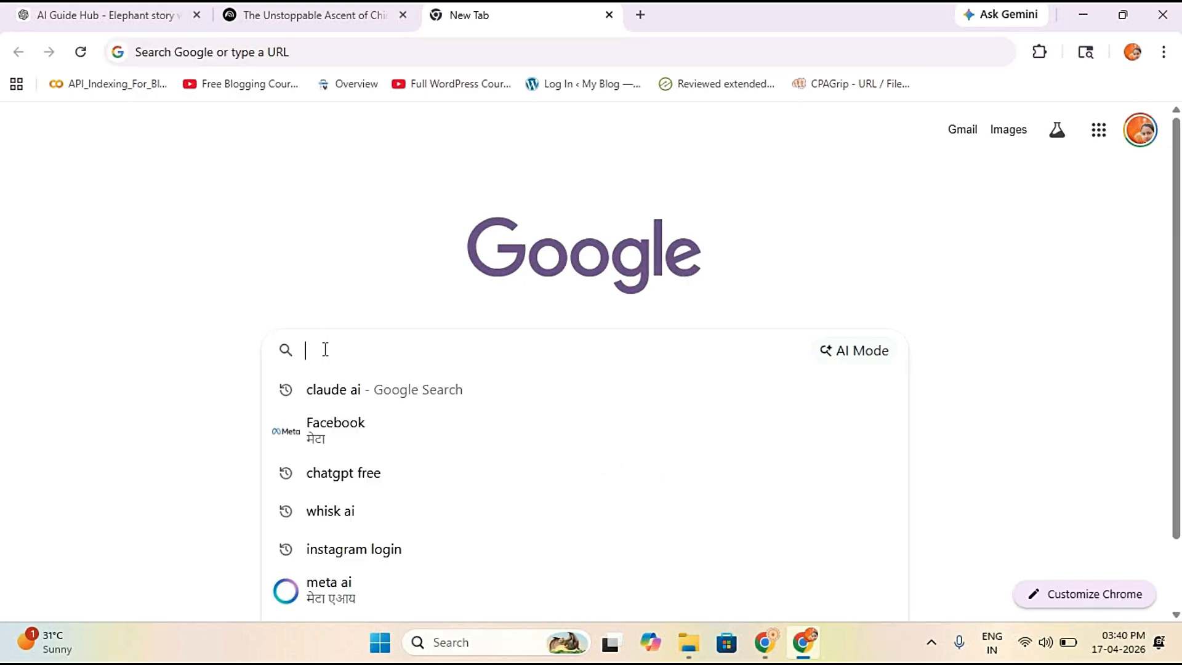
text(ai)
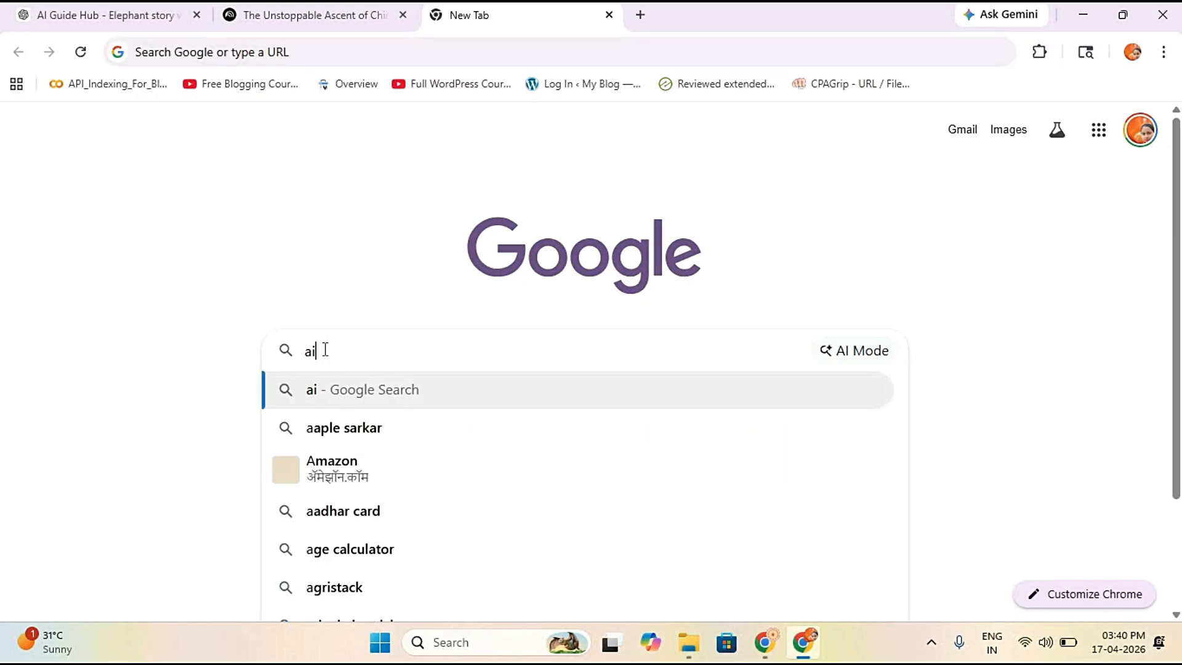
key(BackSpace)
key(BackSpace)
key(BackSpace)
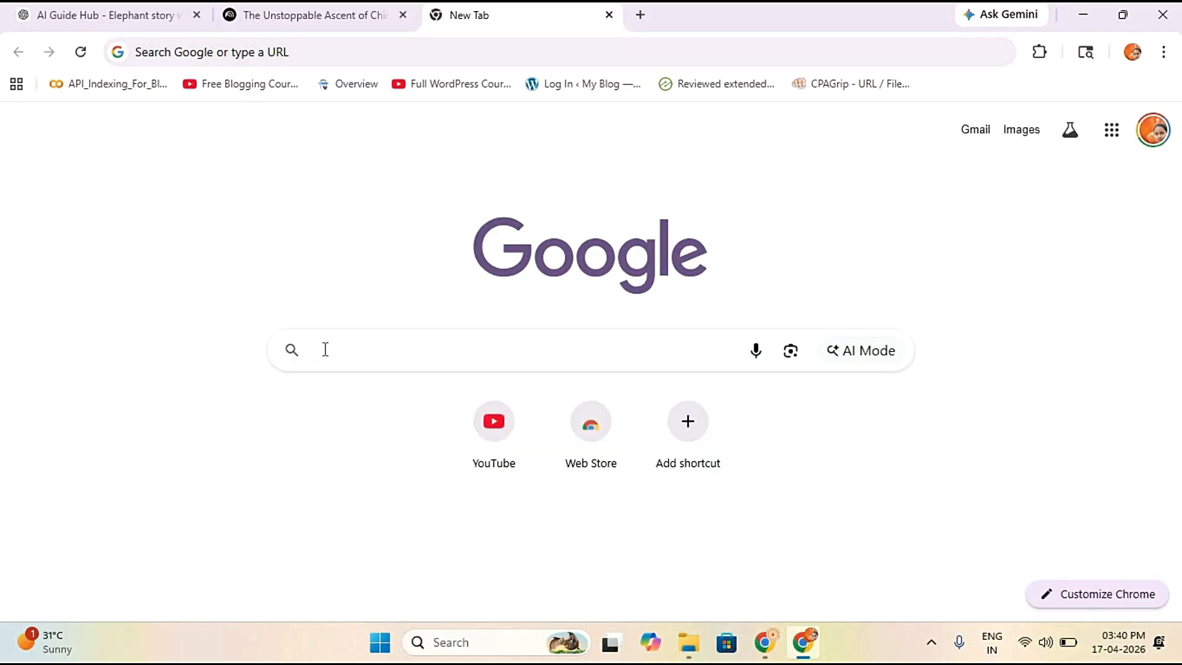
text(goo)
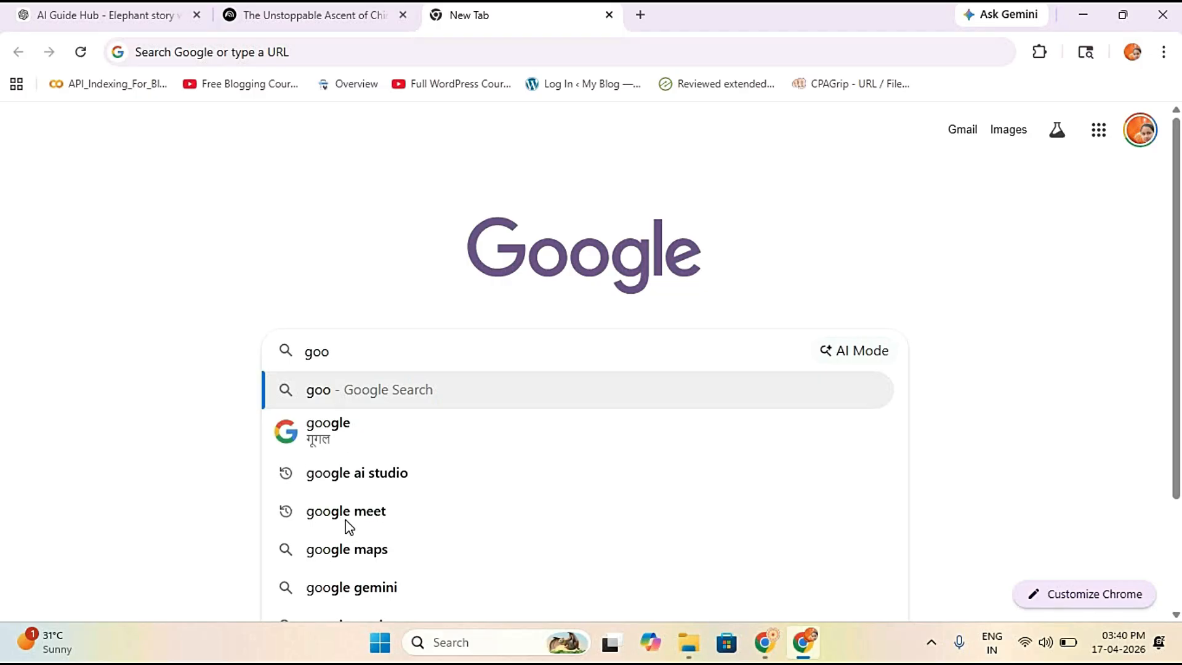
click(360, 475)
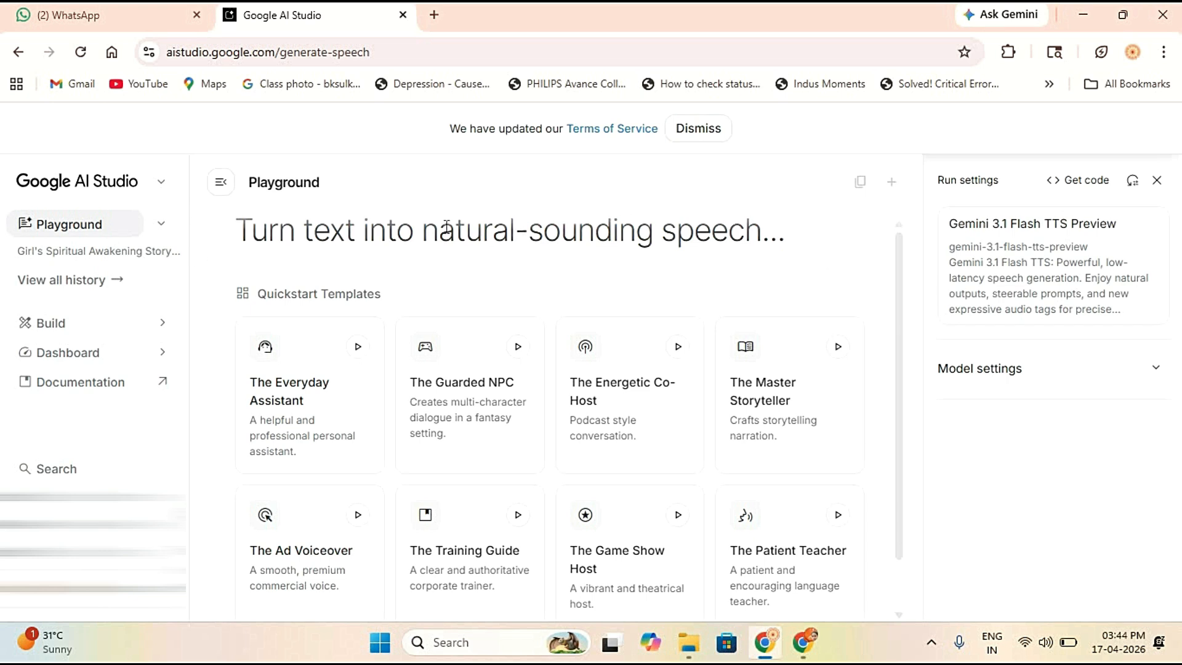
Step: Start a text-to-speech composition in the Google AI Studio playground and look through the voices in Speaker 1's settings
click(483, 233)
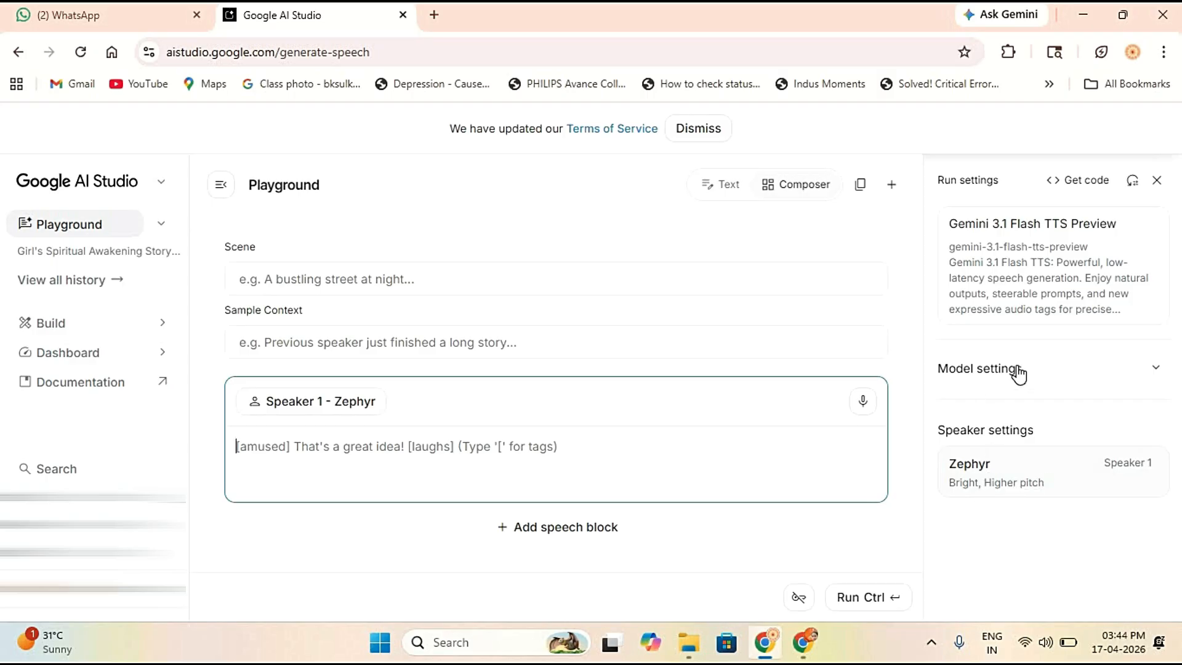
click(969, 470)
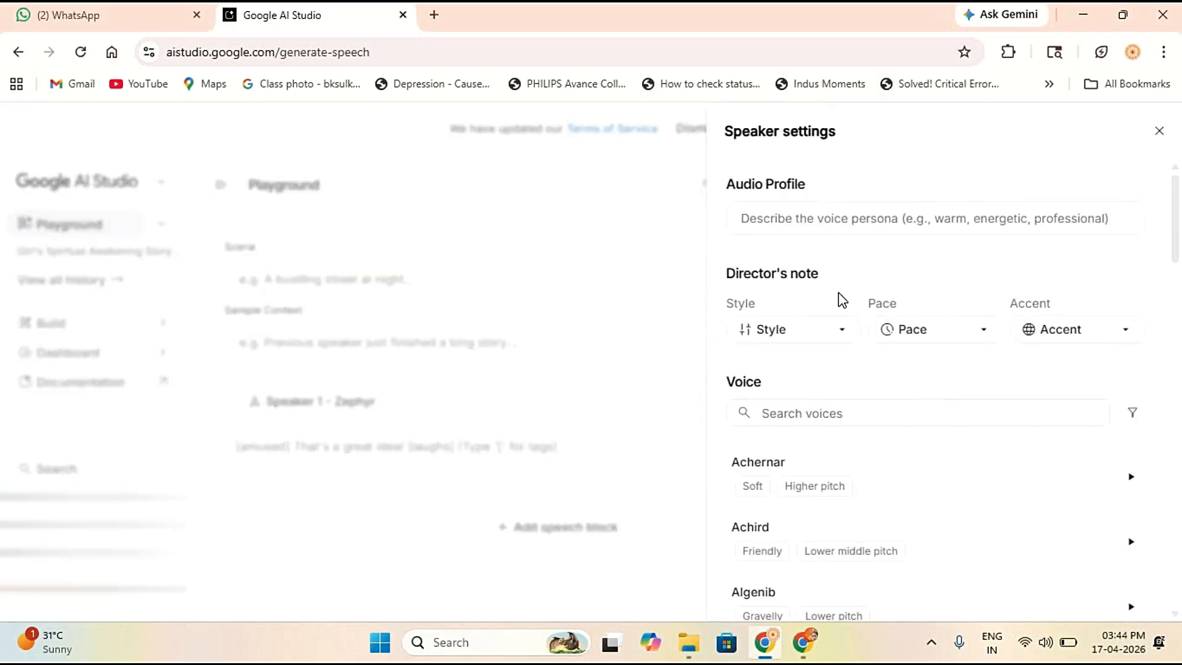
scroll(894, 415, up, 5)
scroll(1012, 429, down, 3)
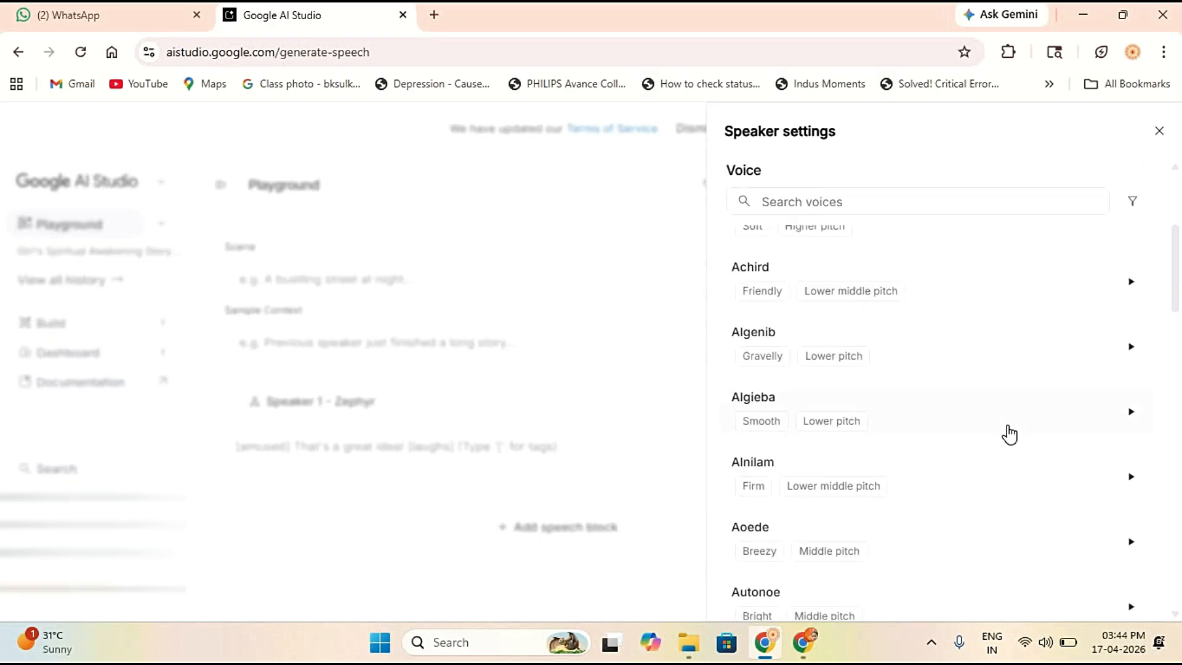
scroll(1003, 431, up, 4)
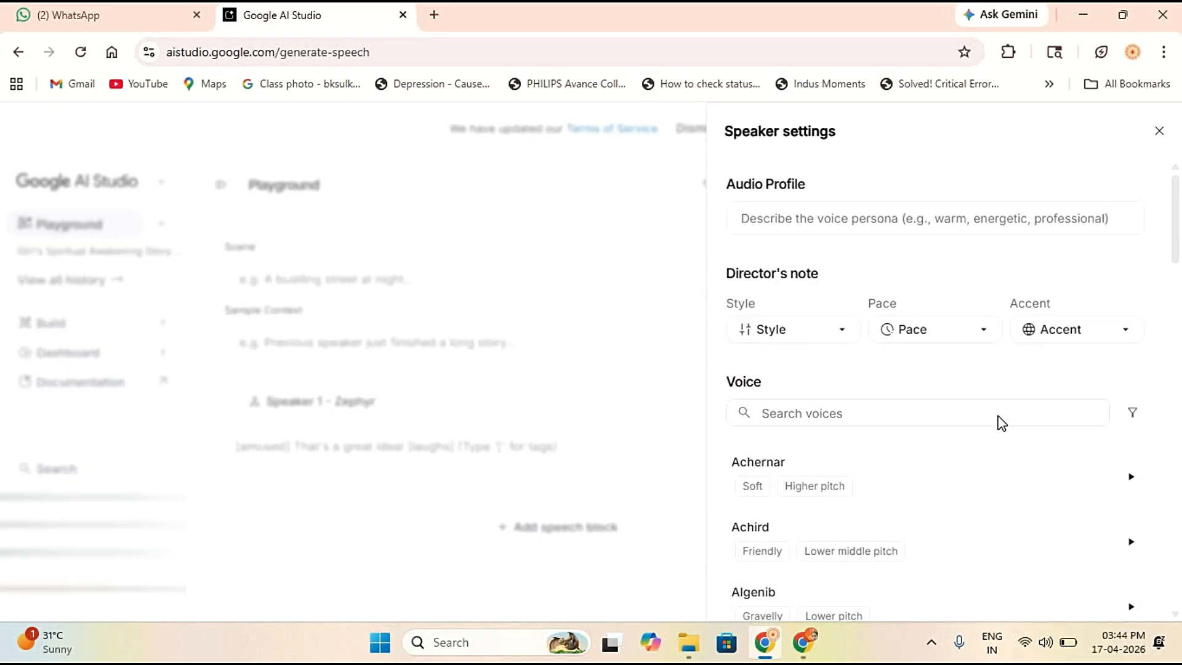
Step: Preview the Charon voice, set Speaker 1's voice to Gacrux, and close the speaker settings
scroll(1000, 422, down, 6)
click(1128, 561)
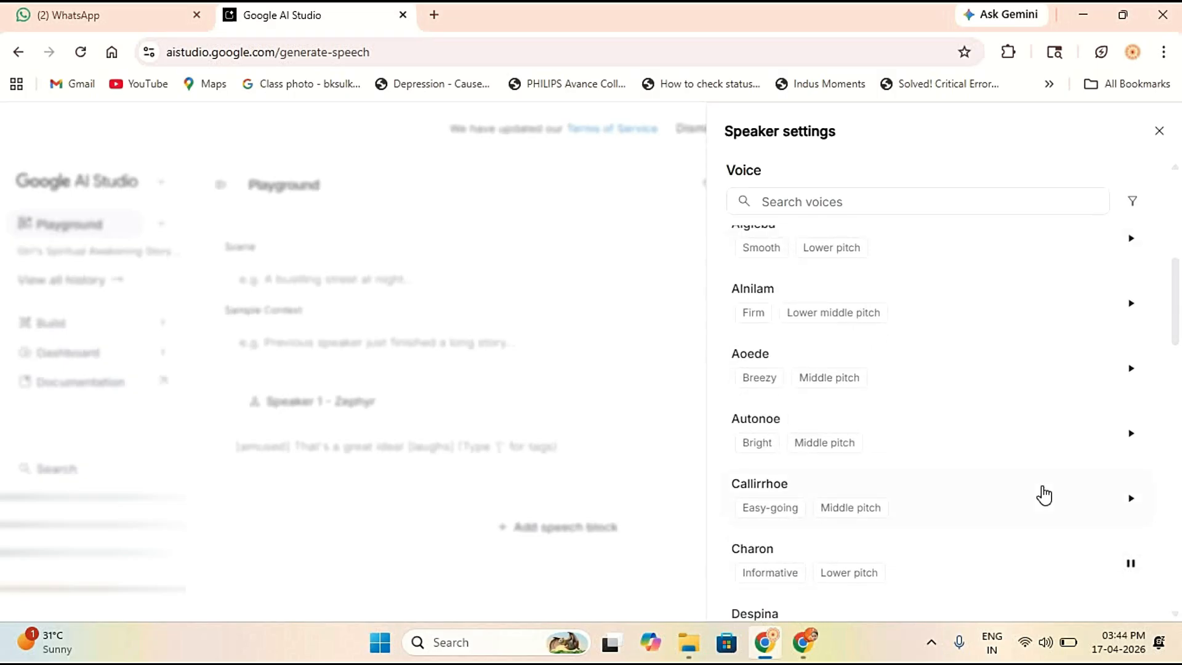
scroll(1044, 495, down, 7)
click(926, 456)
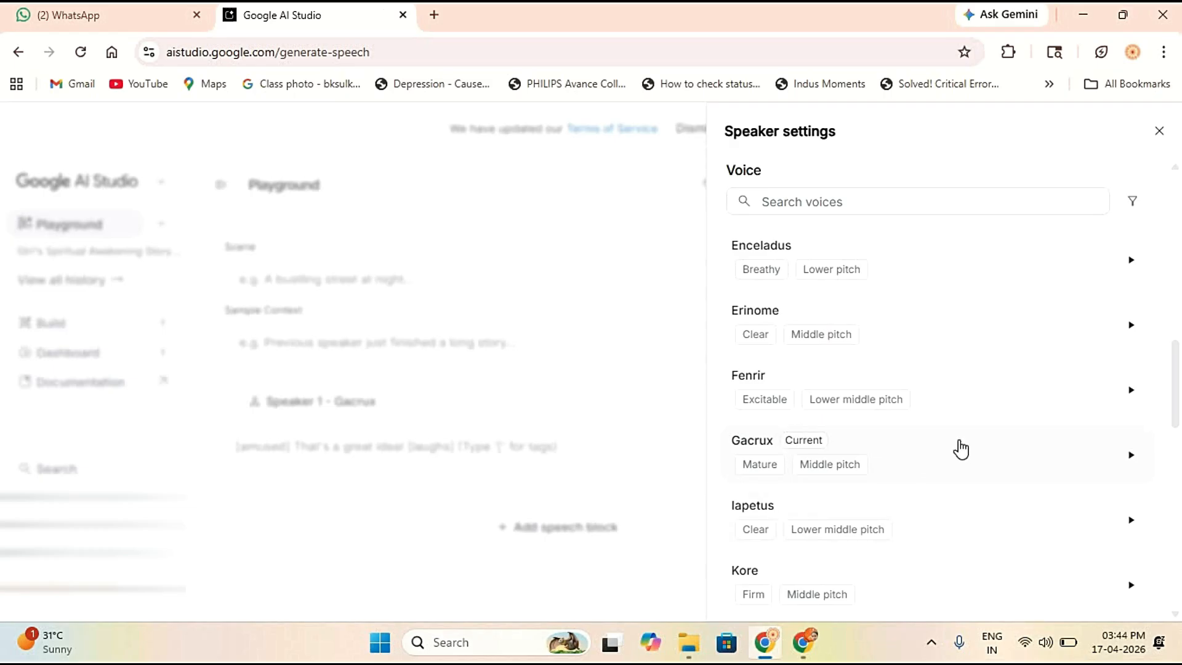
click(1159, 130)
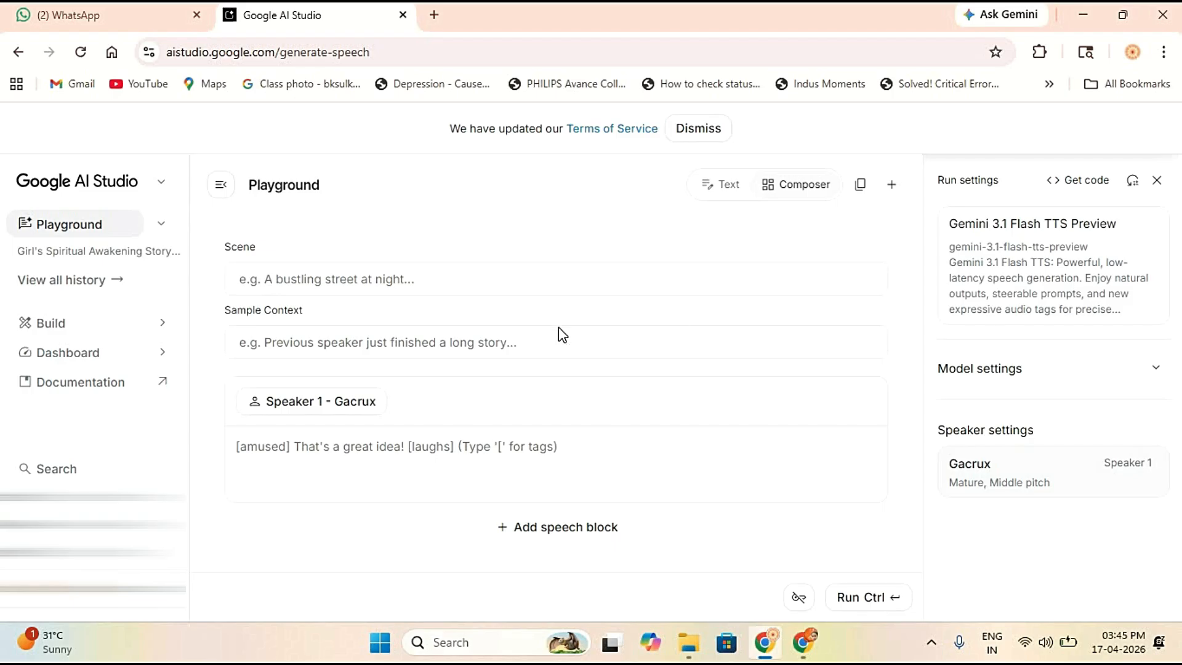
Step: Switch back to the ChatGPT conversation and look through the Hindi and English versions of the turtle story
click(804, 642)
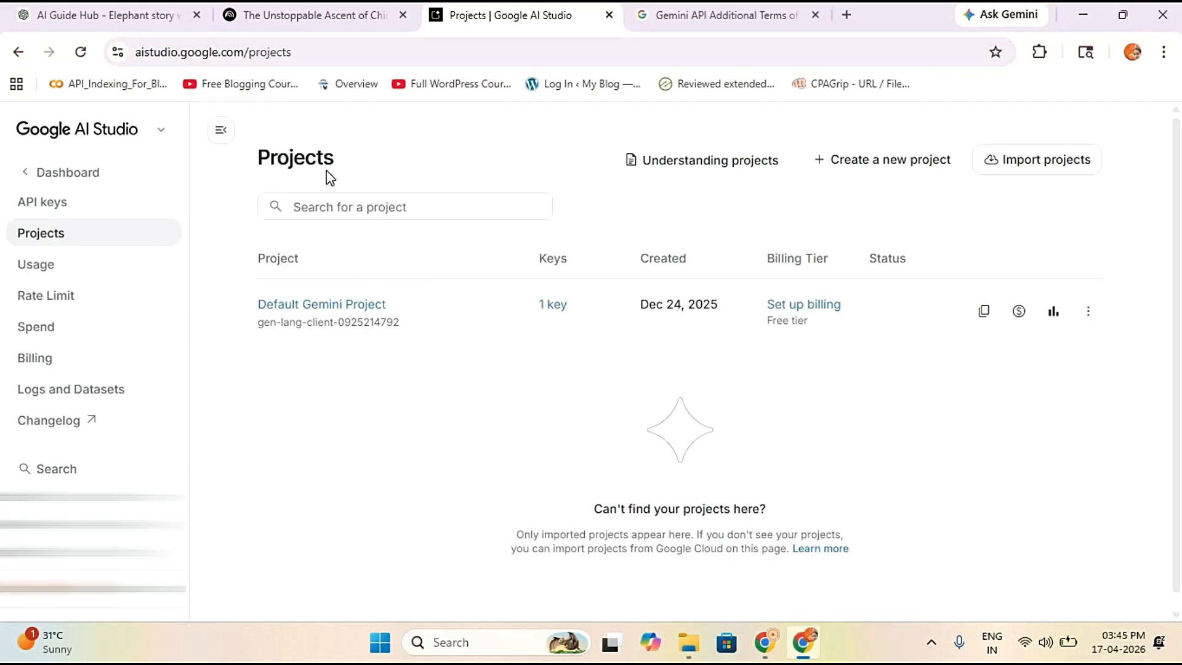
click(290, 12)
key(ctrl+shift+Tab)
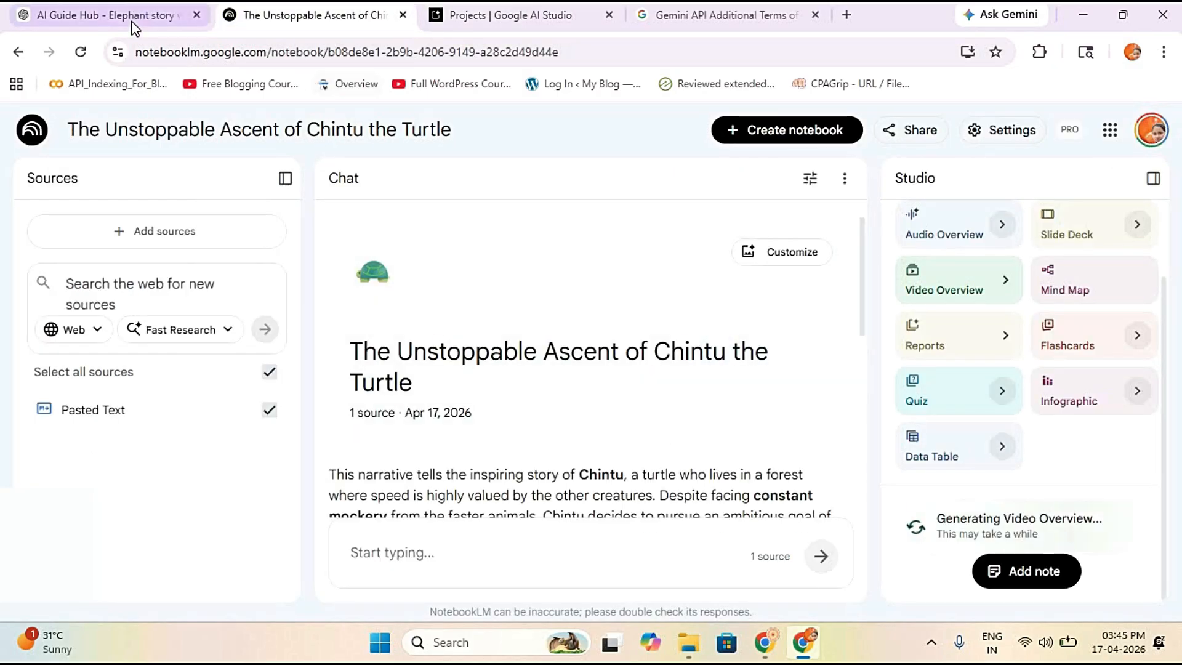
scroll(645, 262, down, 15)
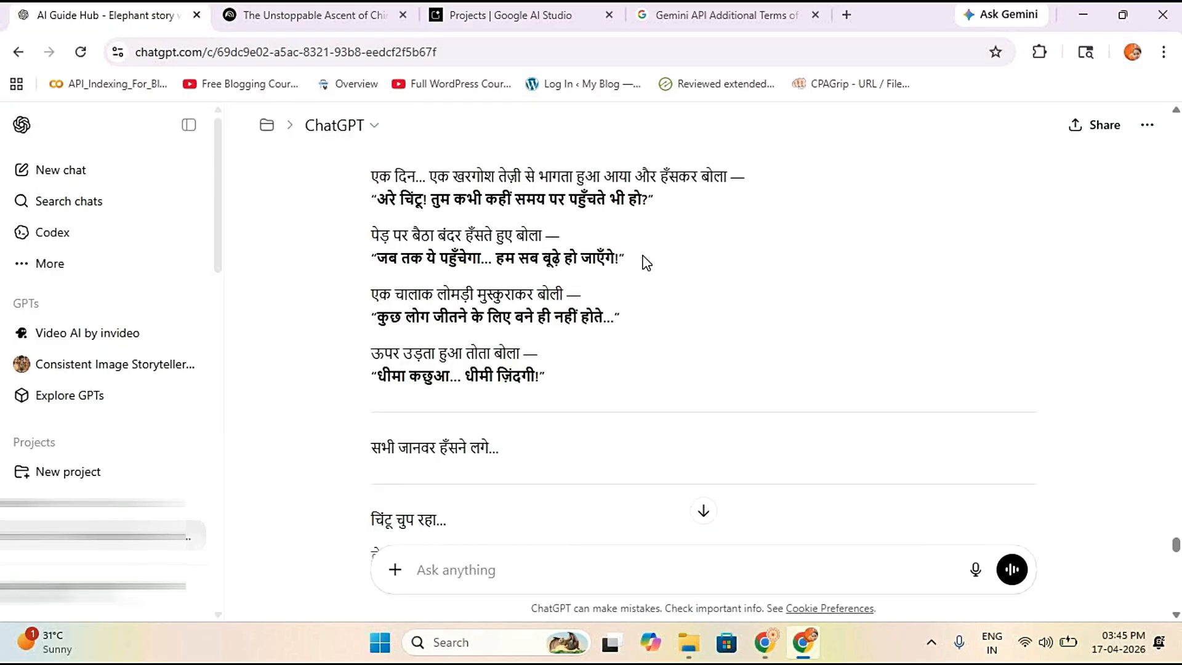
scroll(645, 261, down, 10)
scroll(552, 362, up, 4)
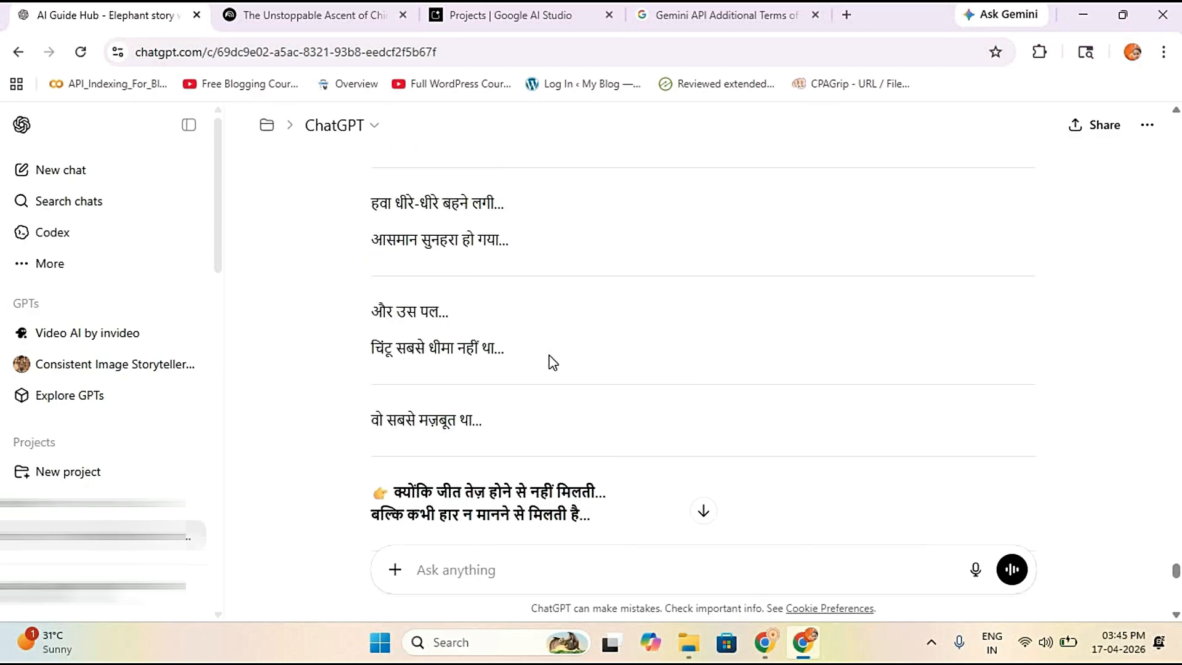
scroll(552, 362, down, 2)
scroll(587, 292, up, 8)
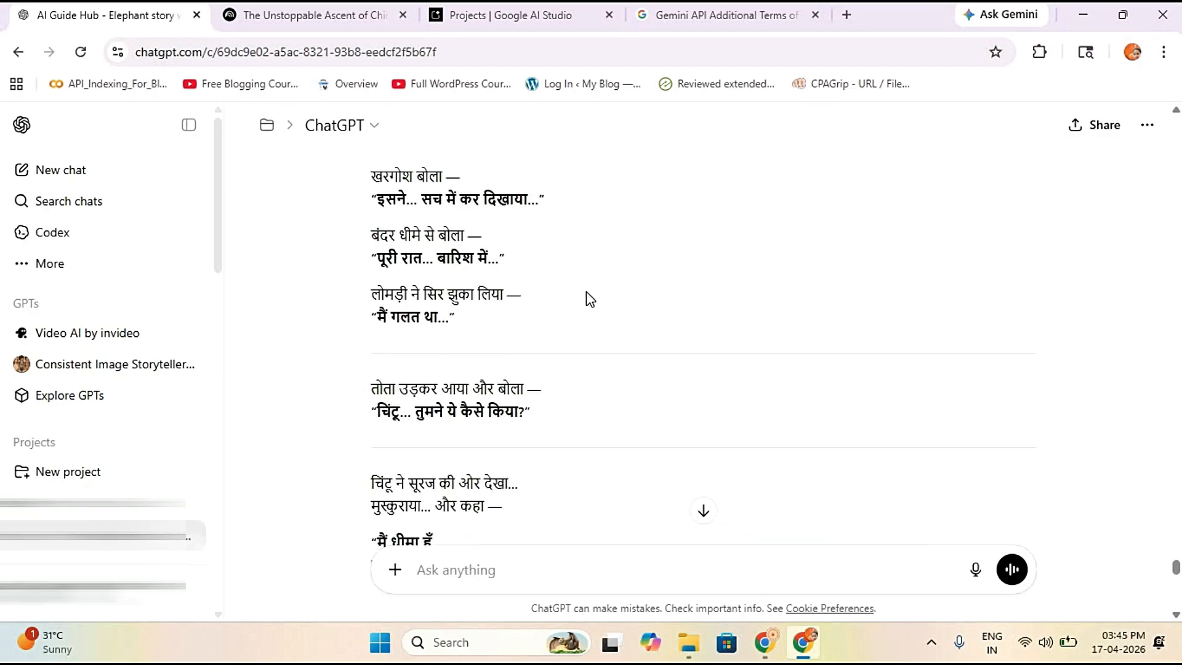
scroll(586, 294, up, 15)
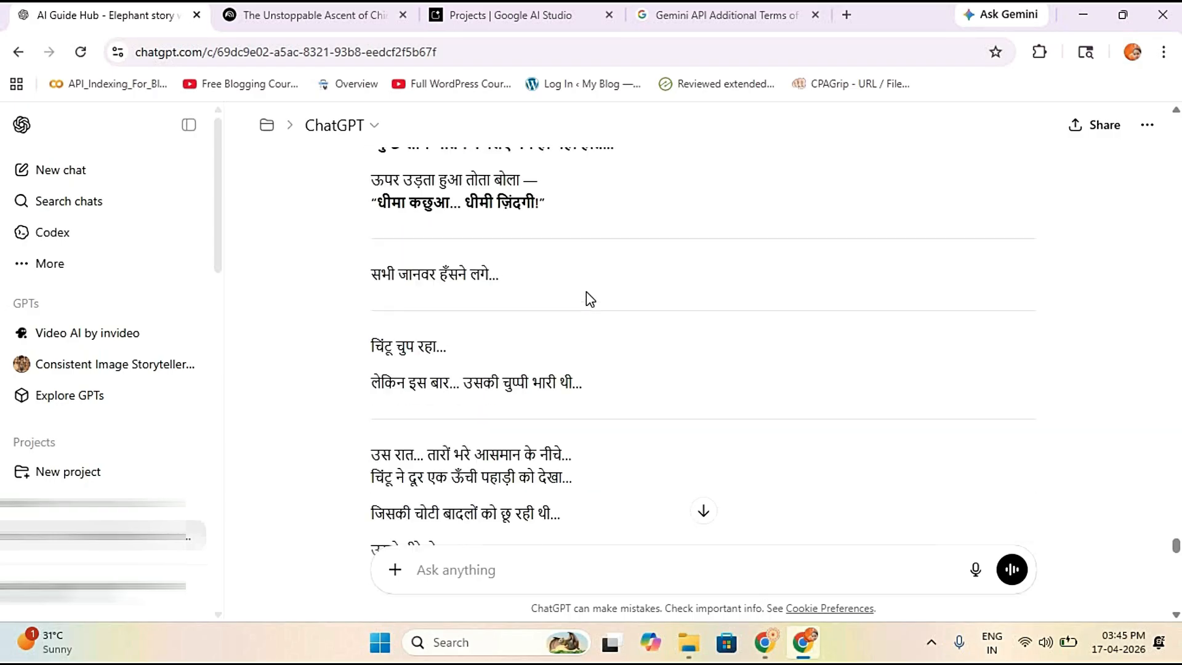
scroll(588, 292, up, 20)
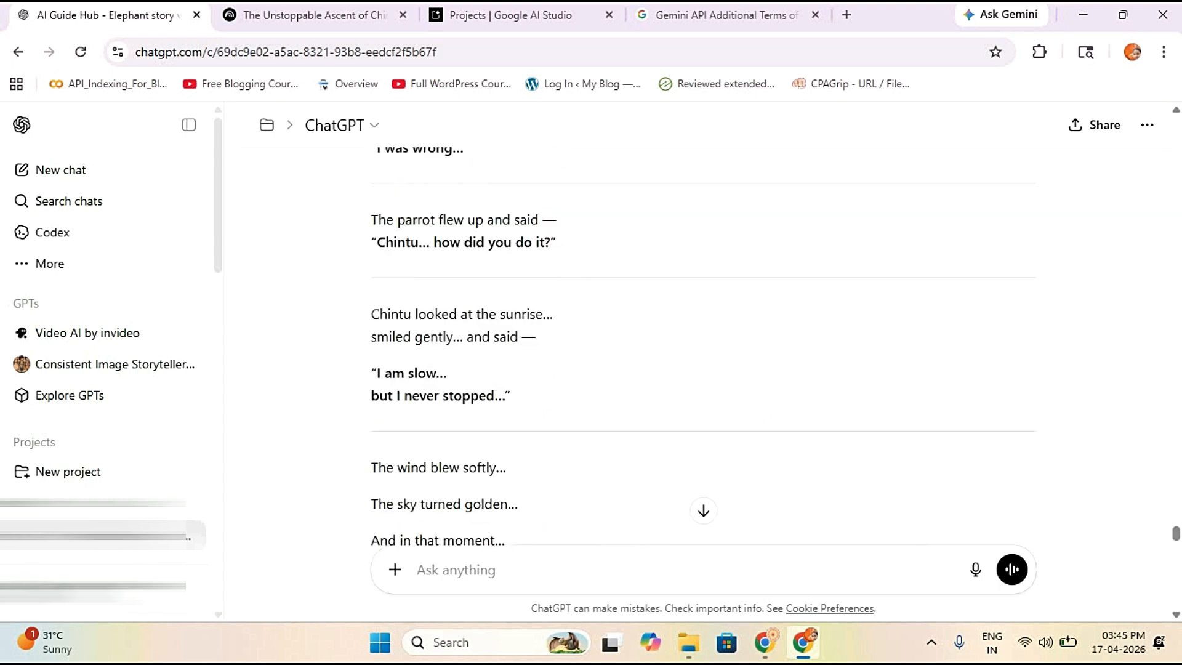
Step: Look back through the elephant story part of the conversation for the earlier prompt requesting Google AI Studio voiceover style instructions
drag(1177, 537, 1177, 397)
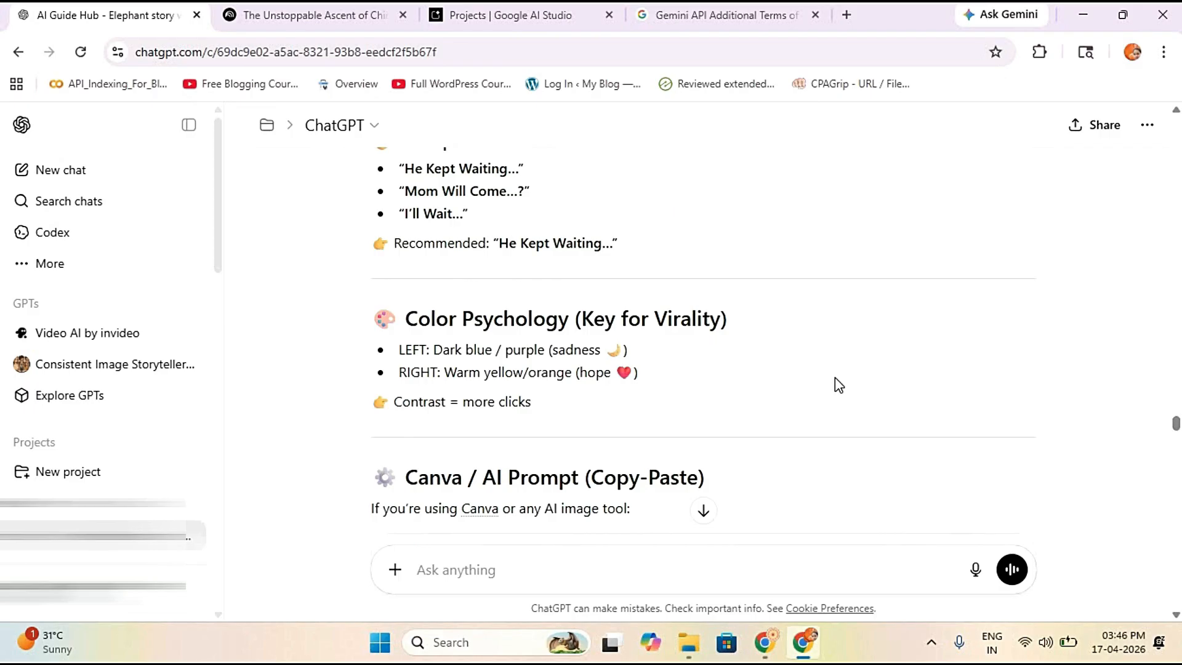
scroll(834, 378, up, 6)
scroll(836, 381, up, 10)
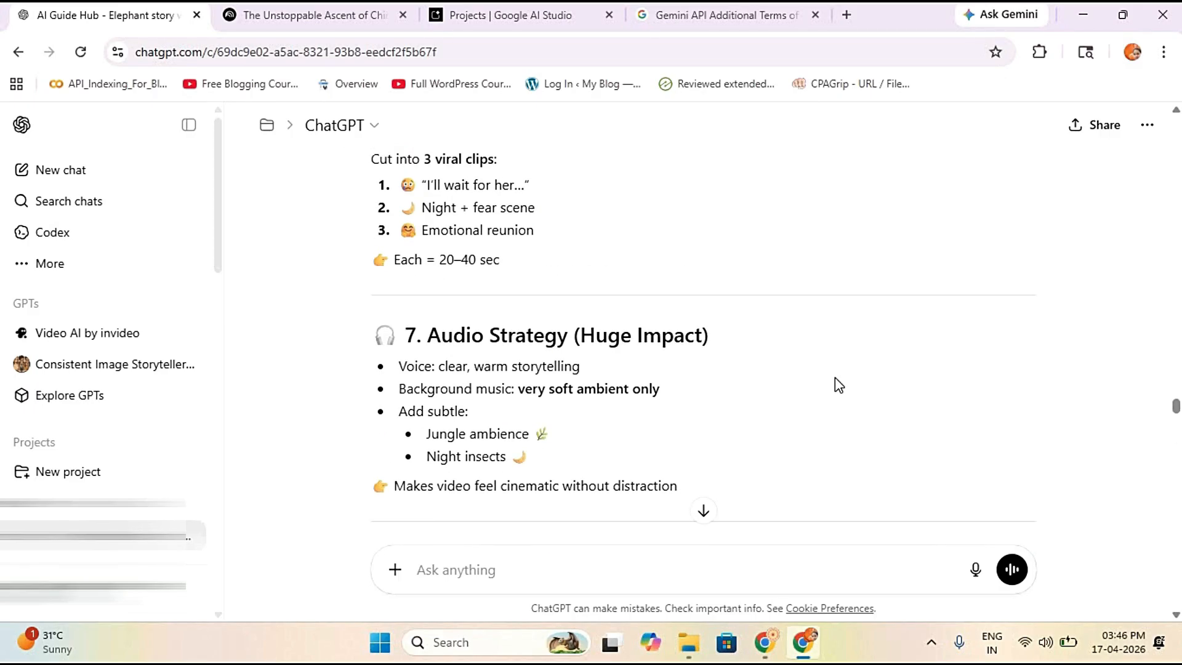
scroll(894, 312, up, 9)
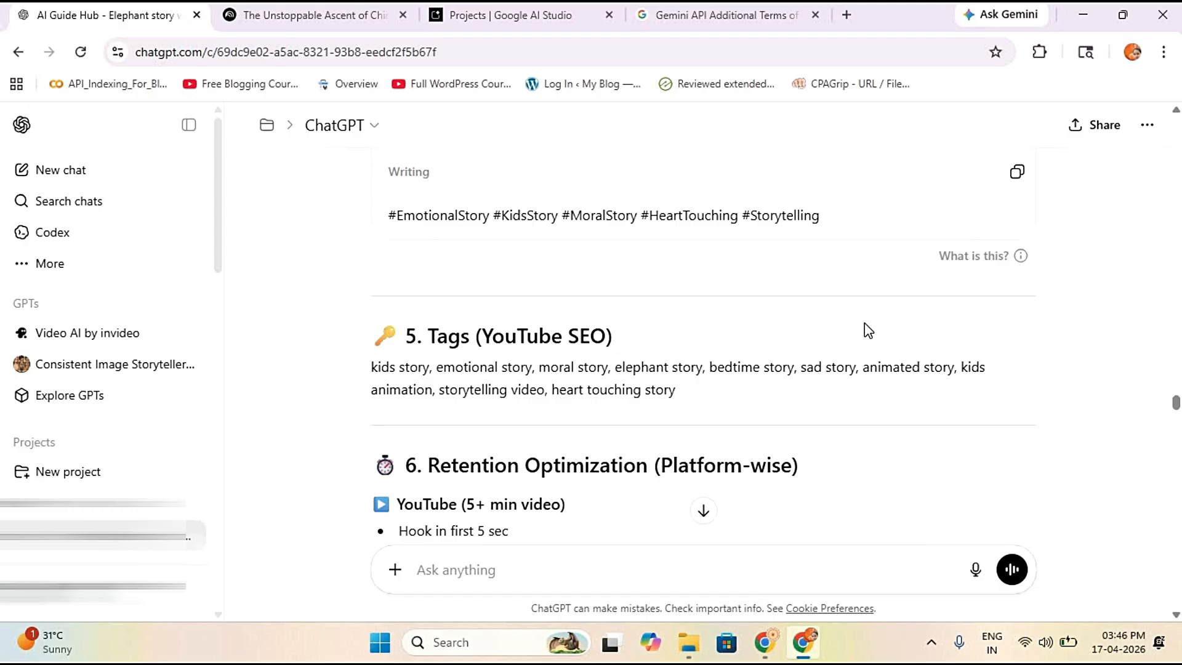
scroll(847, 274, up, 5)
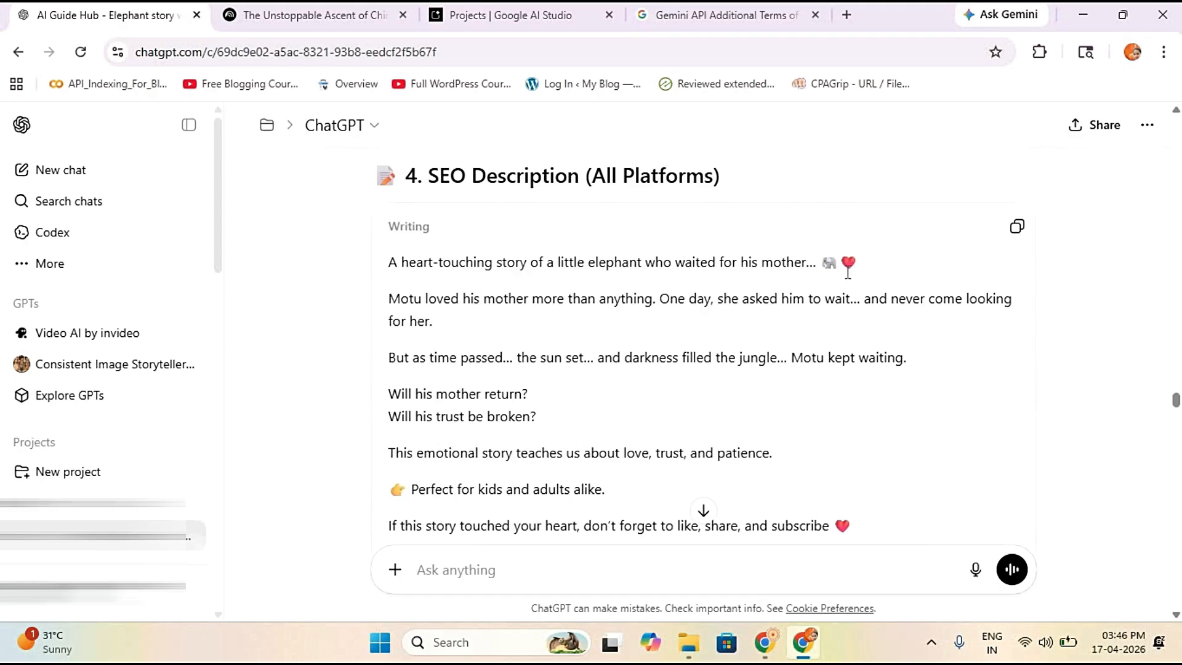
scroll(848, 274, up, 15)
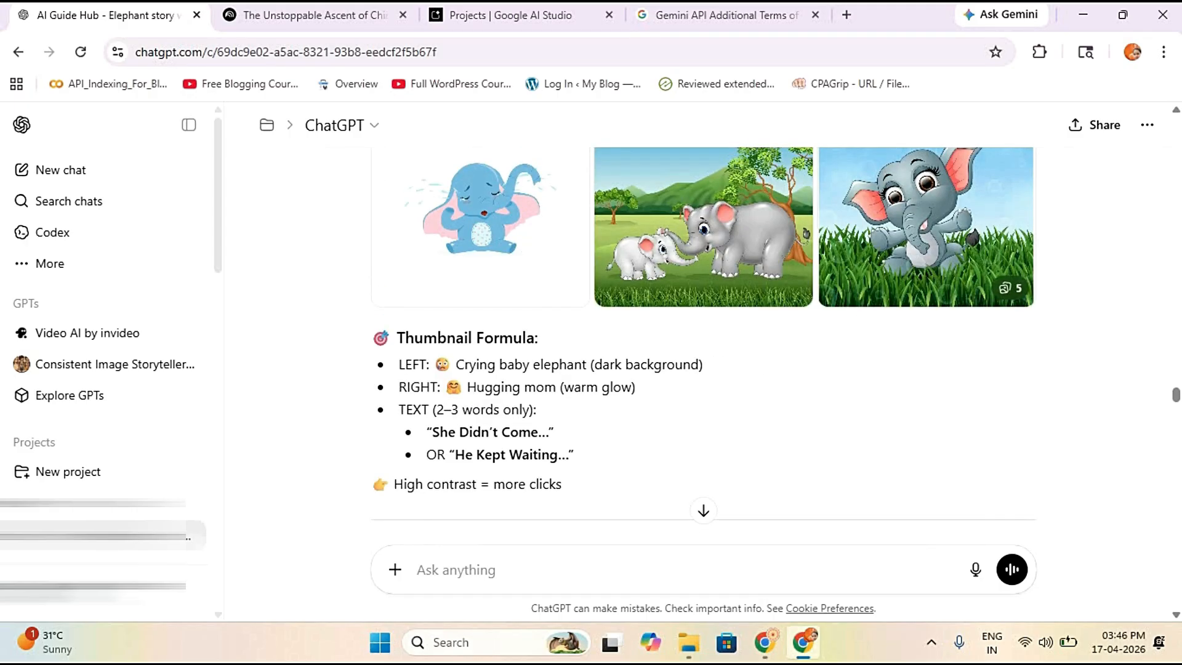
scroll(847, 302, down, 20)
scroll(888, 370, up, 15)
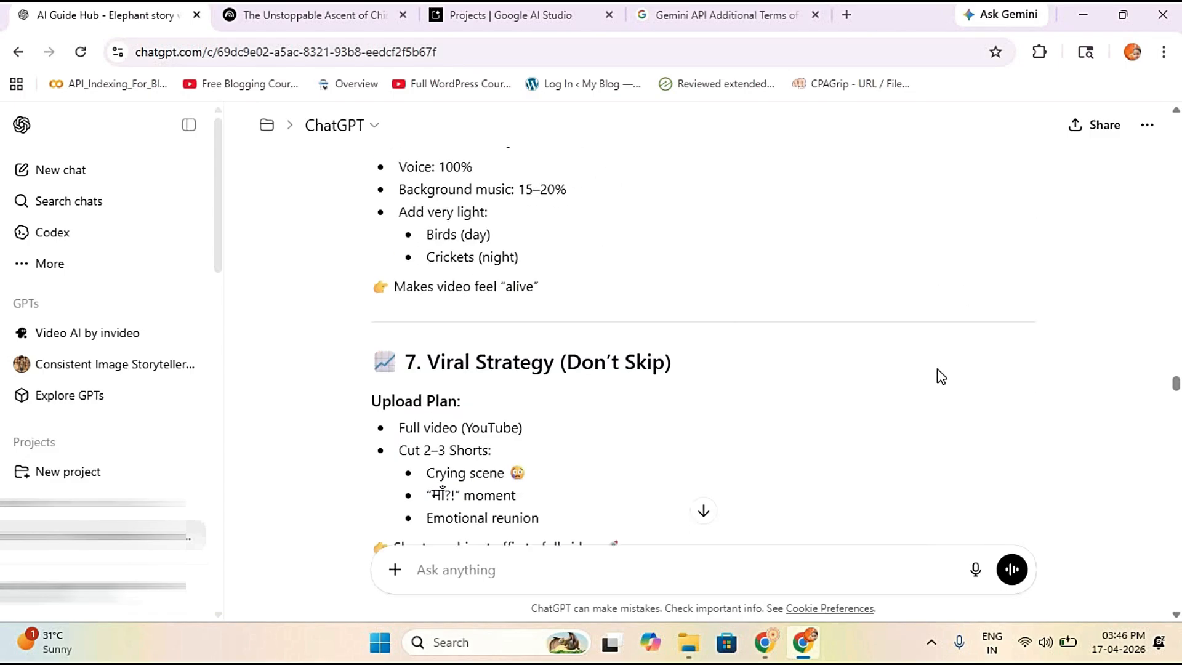
scroll(868, 335, up, 20)
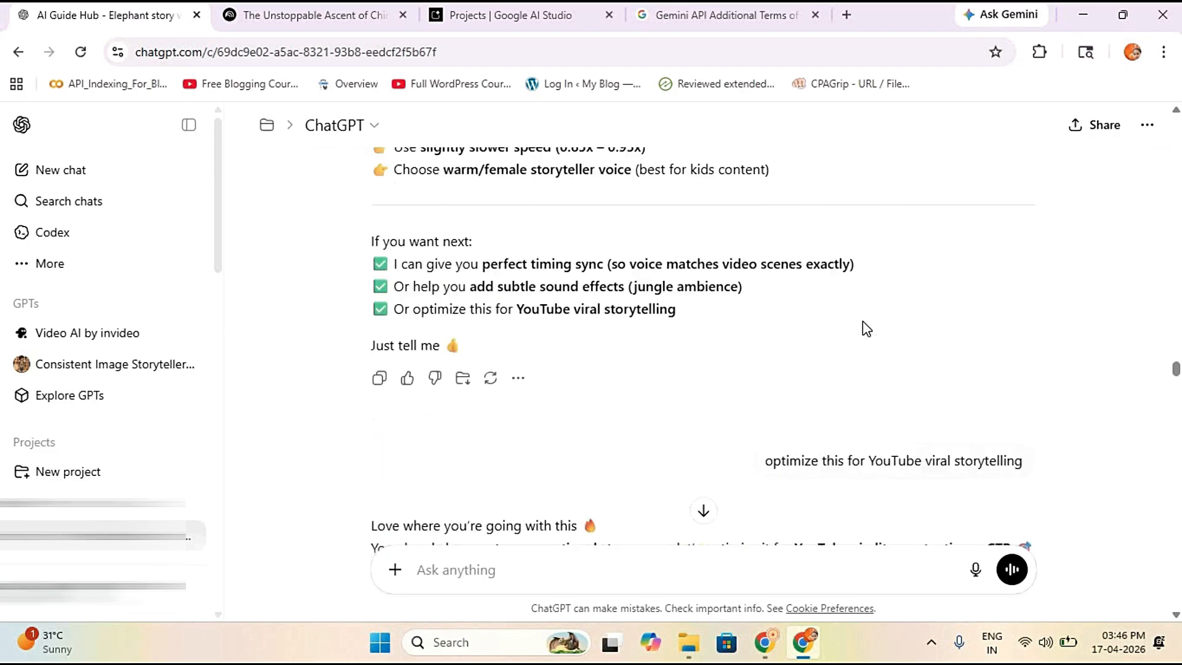
scroll(862, 321, up, 15)
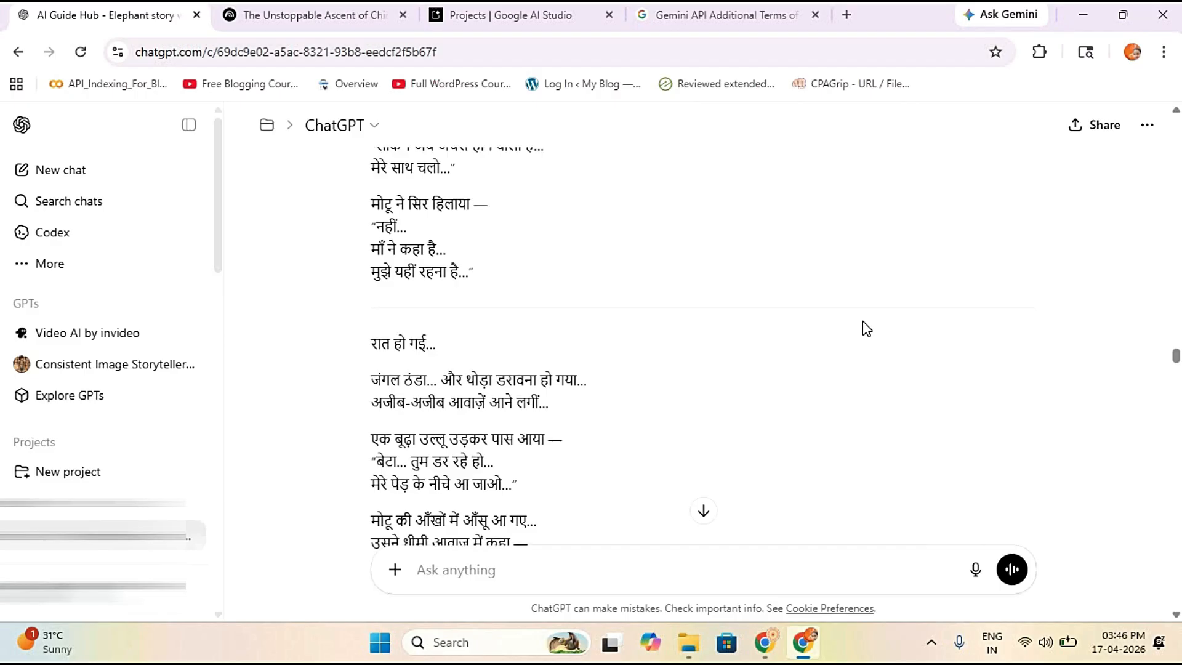
scroll(862, 321, up, 20)
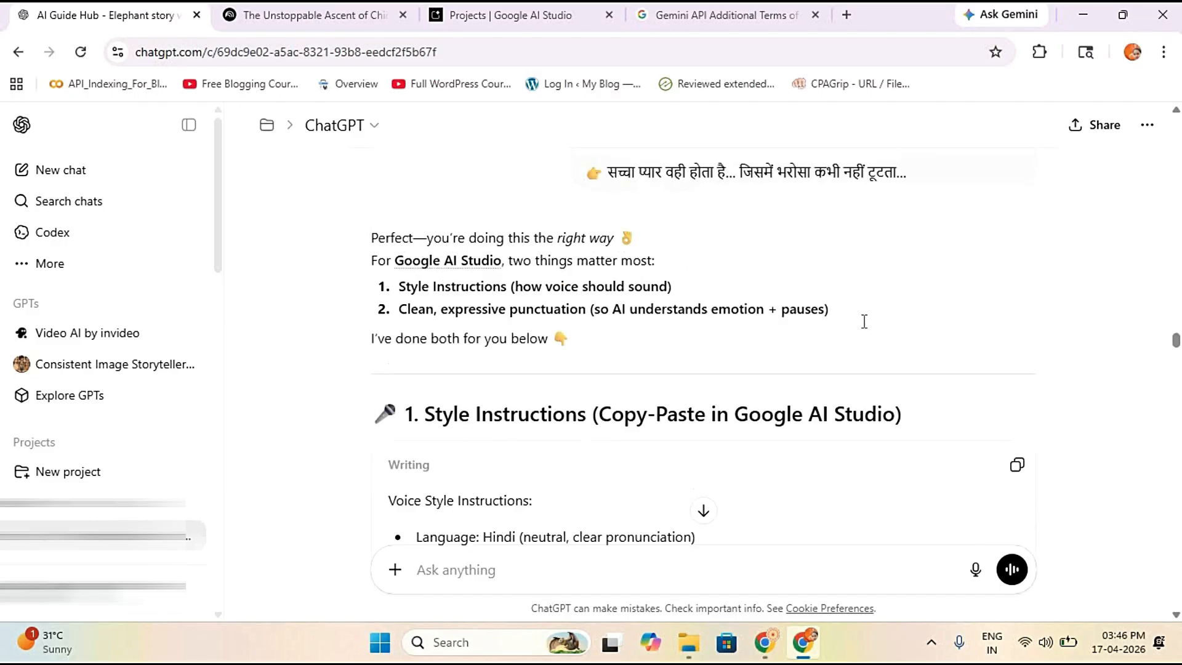
scroll(862, 322, up, 20)
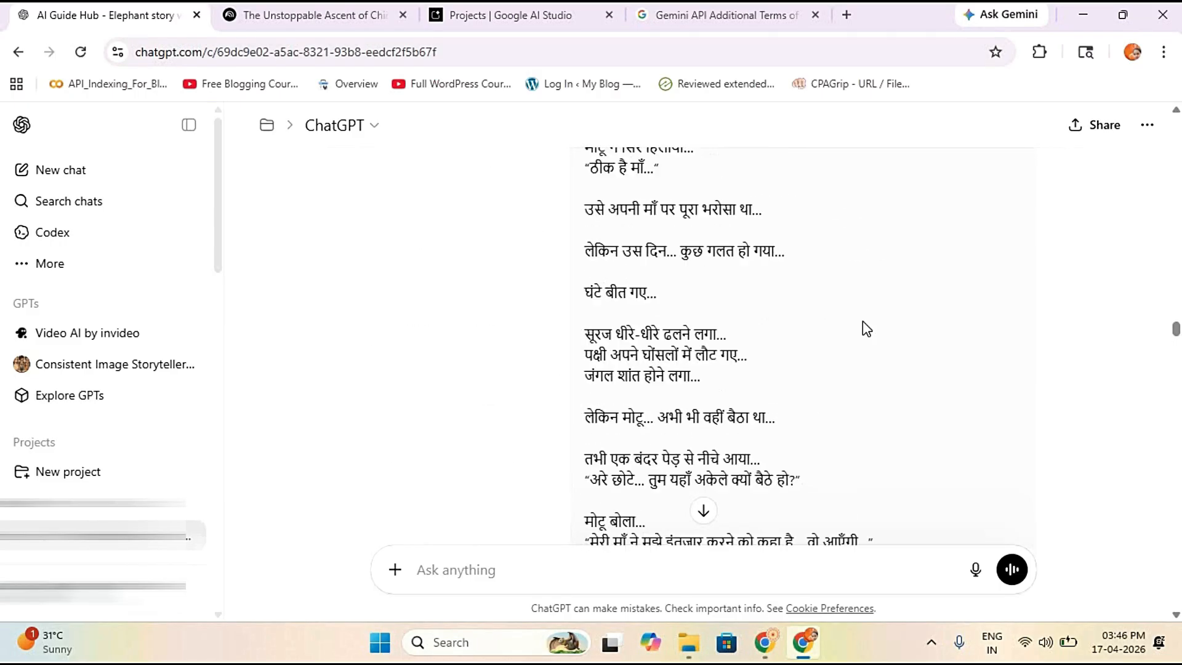
scroll(862, 320, down, 2)
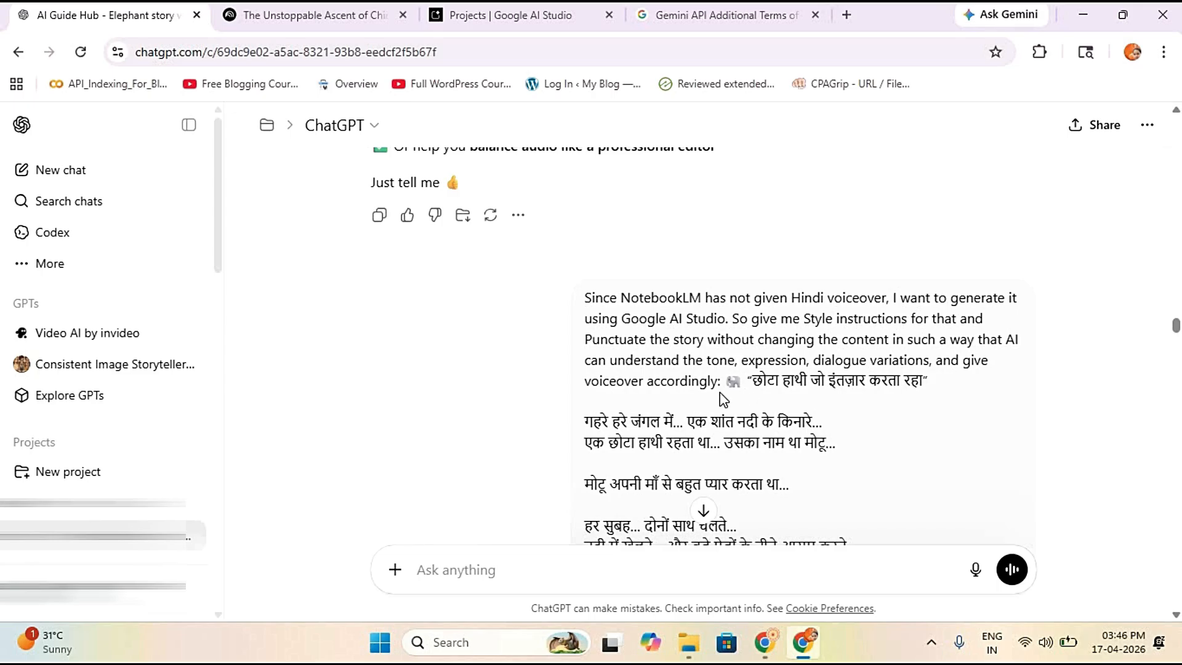
Step: Copy the earlier prompt asking for Google AI Studio style instructions and story punctuation, without its story text, into the message box
drag(583, 300, 719, 382)
key(ctrl+c)
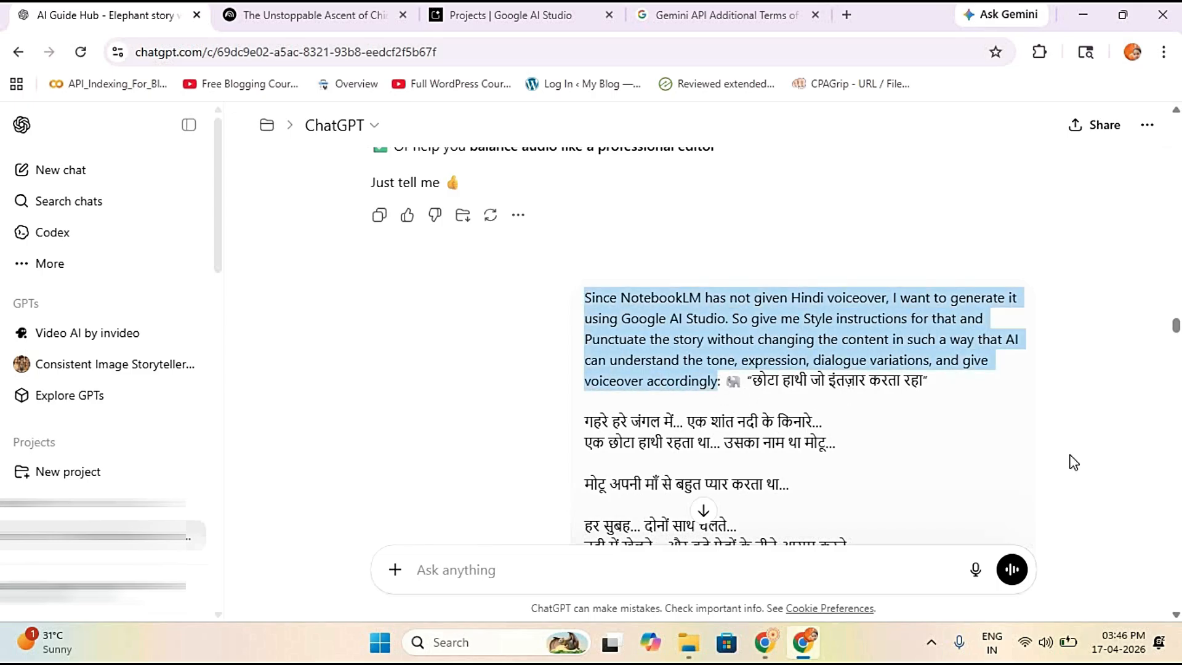
click(500, 562)
key(ctrl+v)
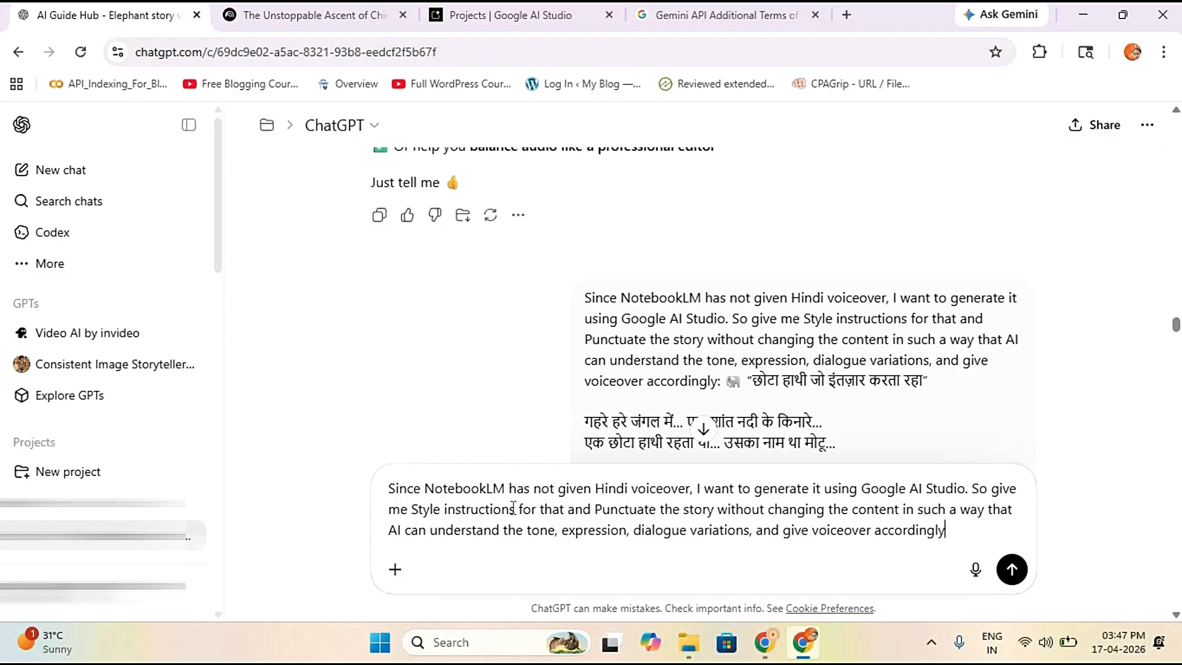
Step: Switch to the Google AI Studio speech composer and check its Scene and Sample Context fields
click(764, 642)
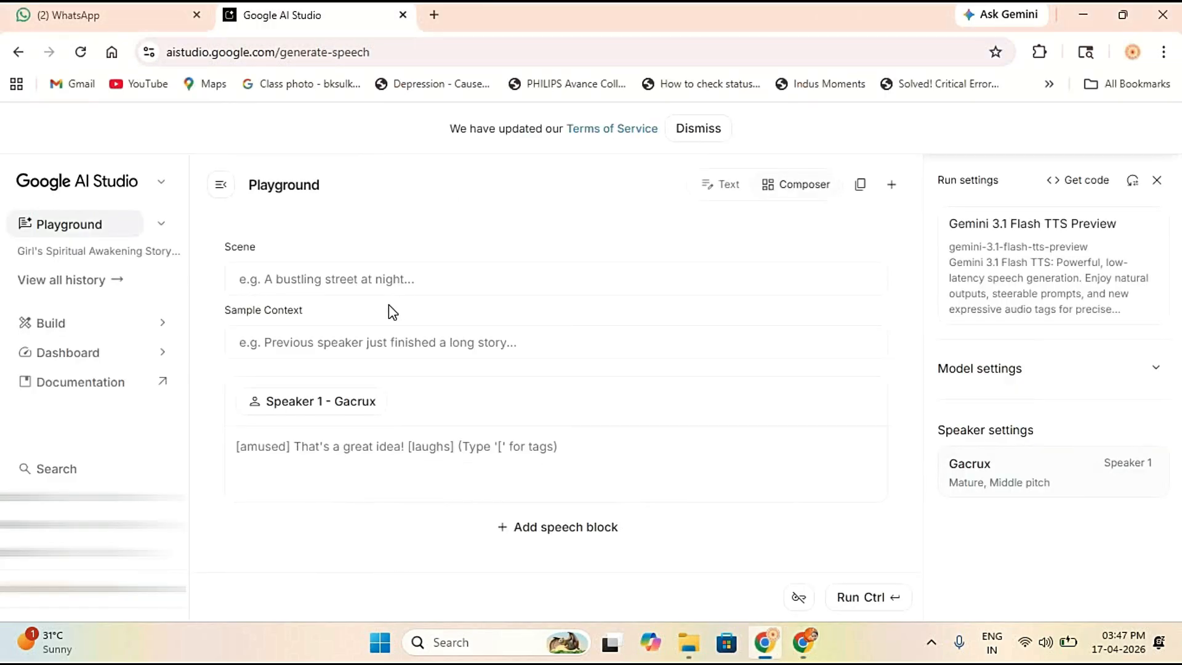
double_click(269, 242)
drag(314, 317, 242, 311)
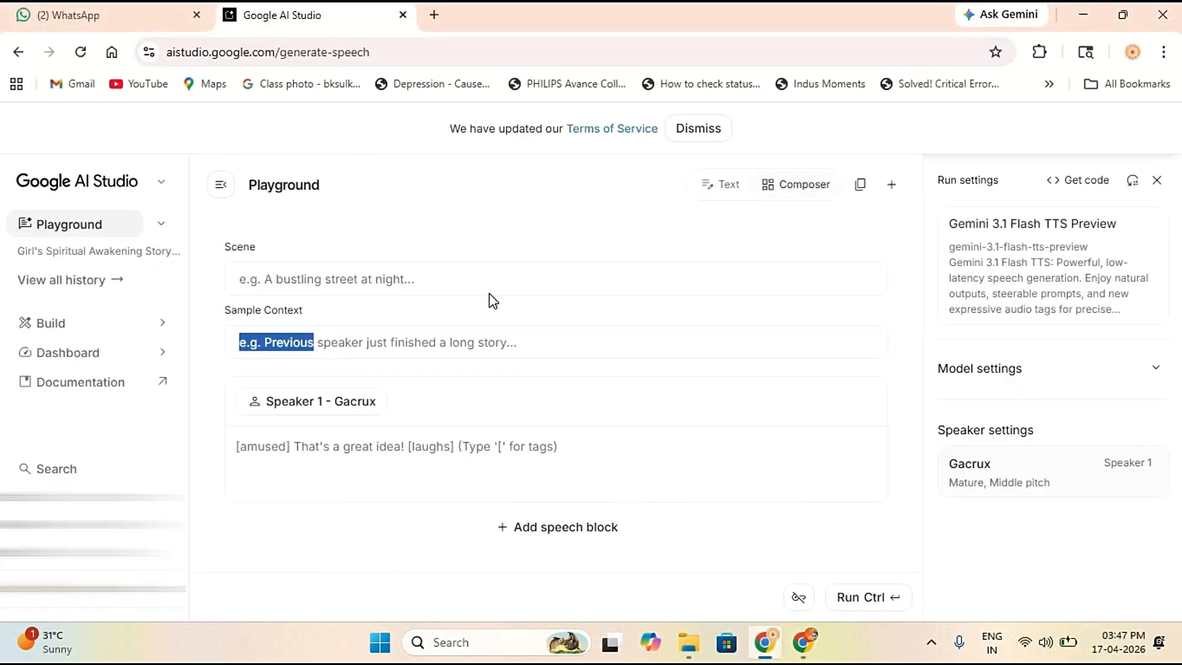
Step: Return to the ChatGPT draft prompt and add ", scene" after "Style instructions"
click(492, 301)
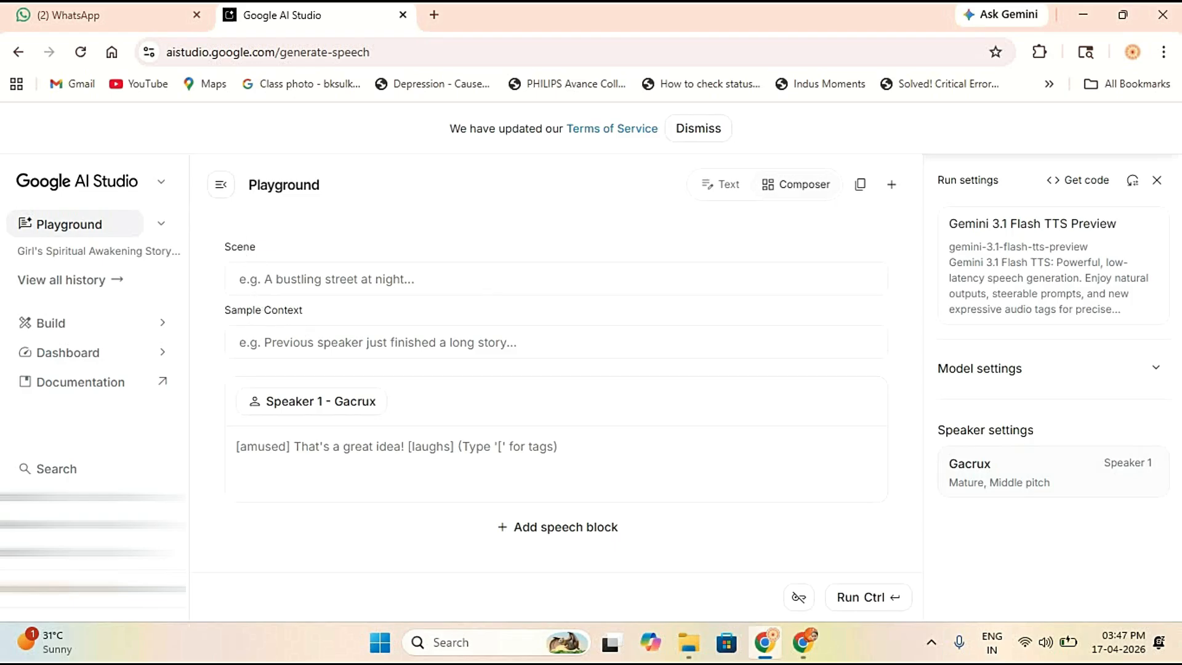
click(803, 643)
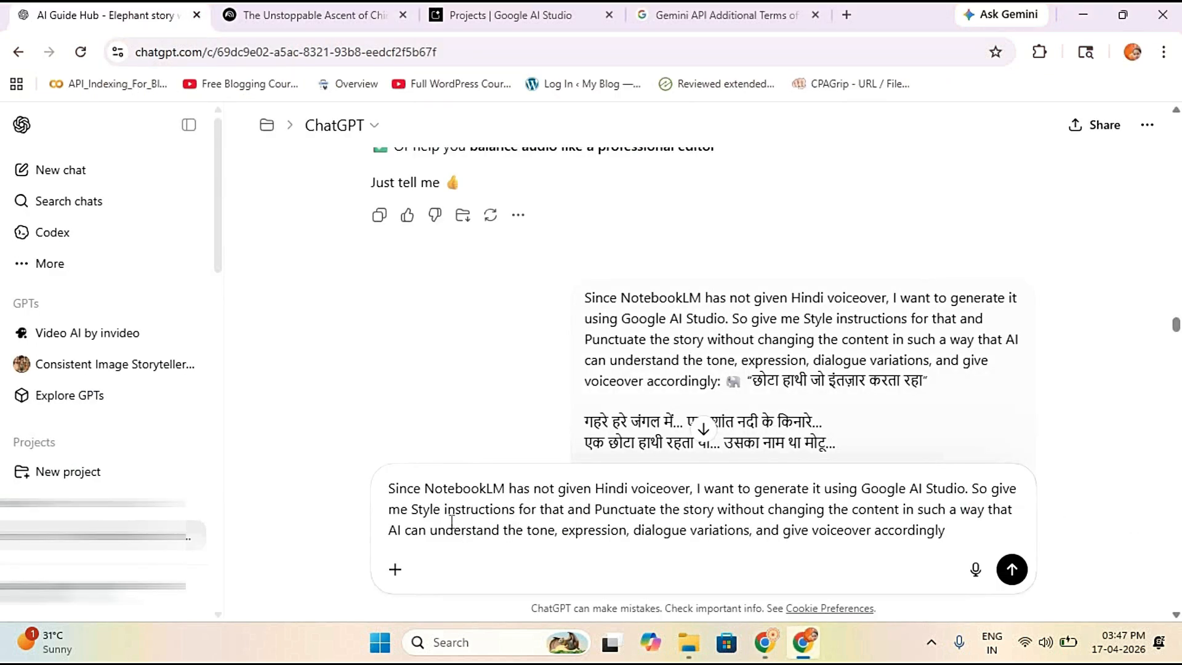
click(517, 511)
text(,)
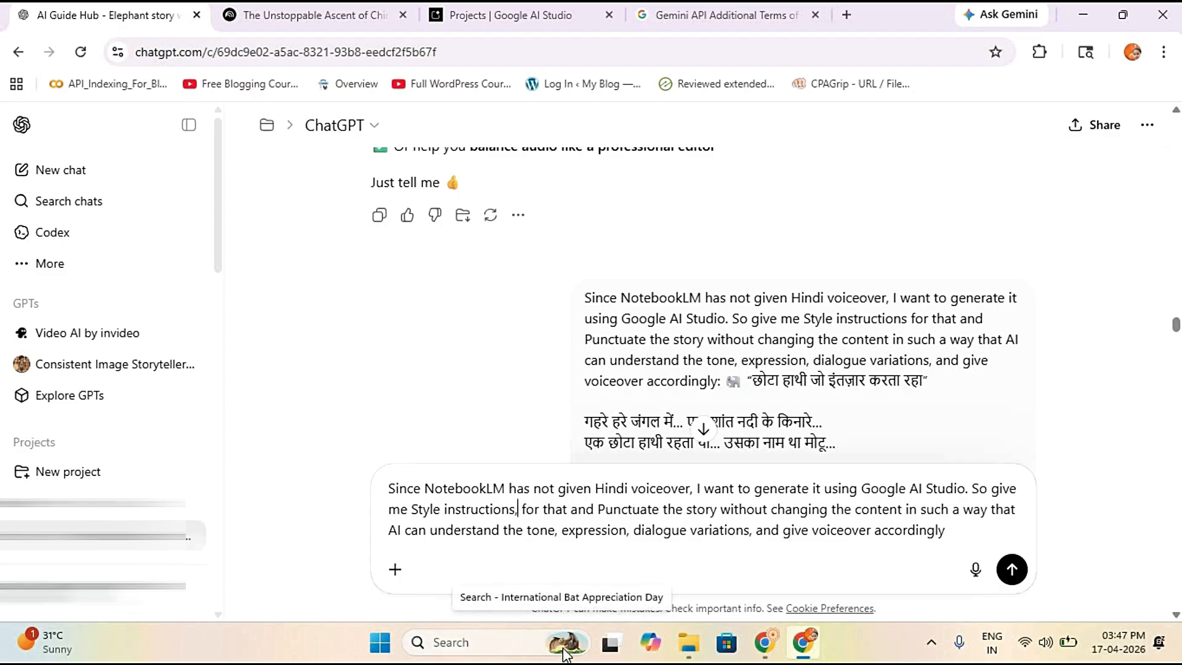
text( scen)
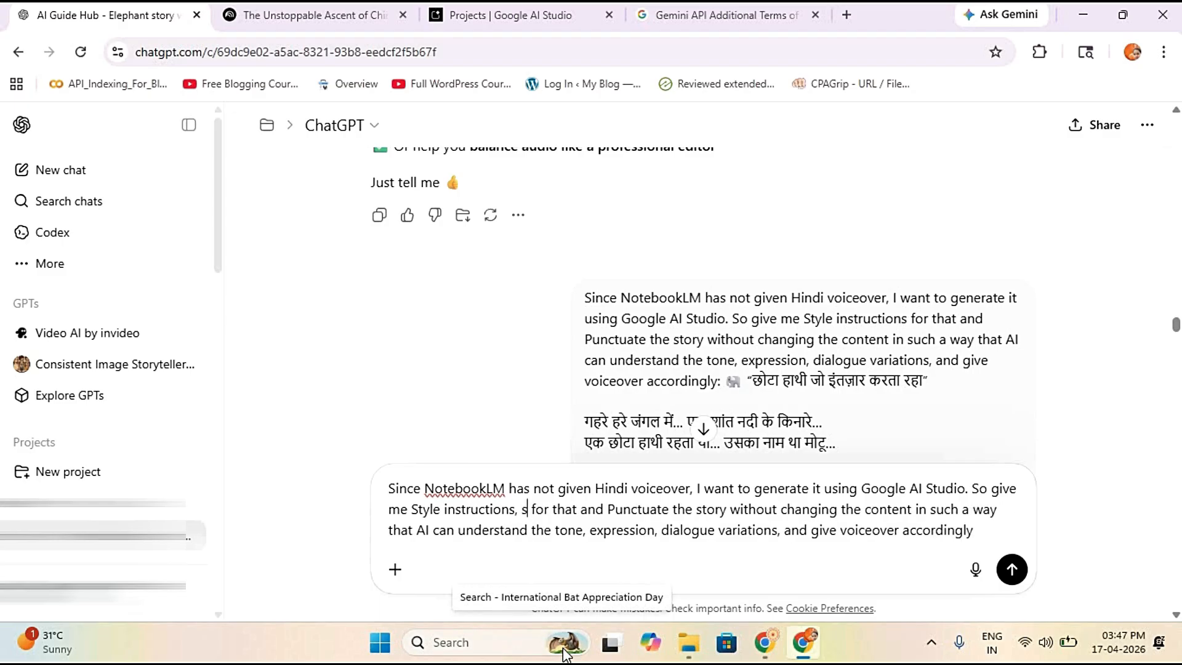
text(e)
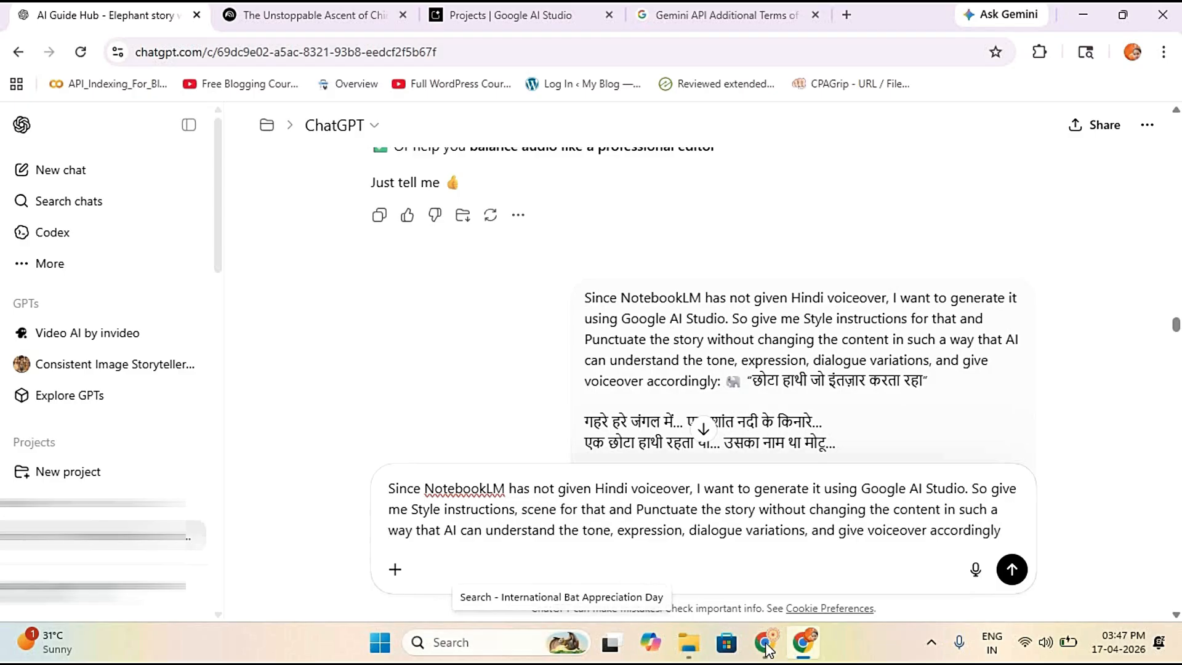
Step: Check the speech composer's field names, add ", sample context" after "scene" in the ChatGPT prompt, and send it
click(764, 642)
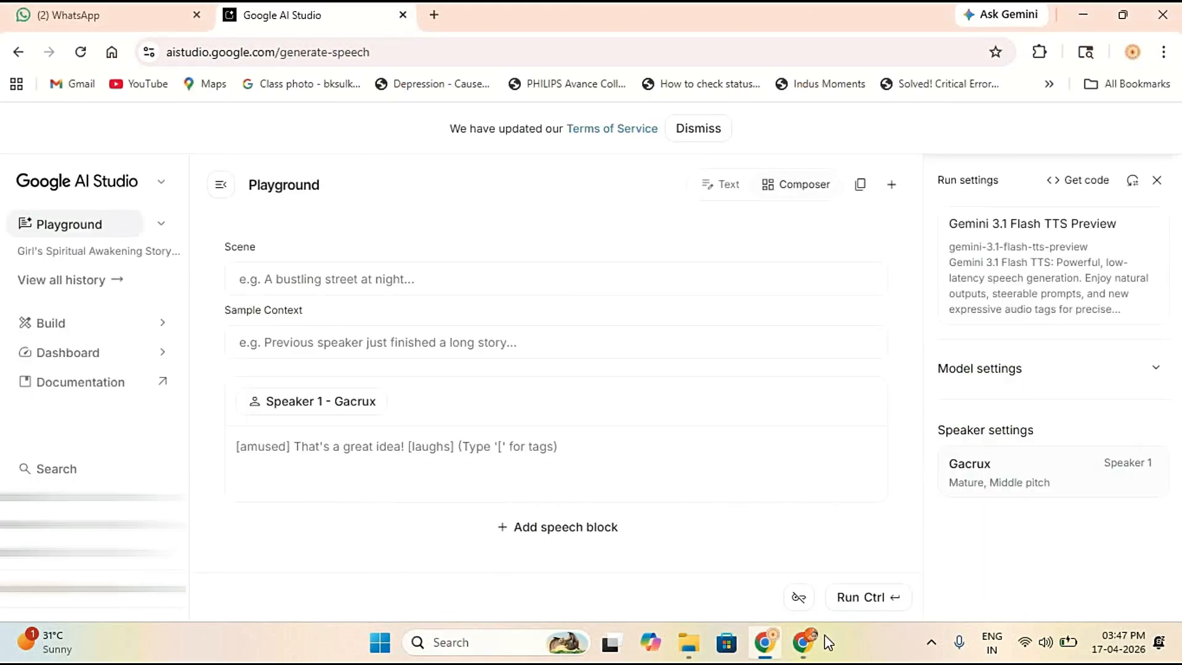
click(803, 642)
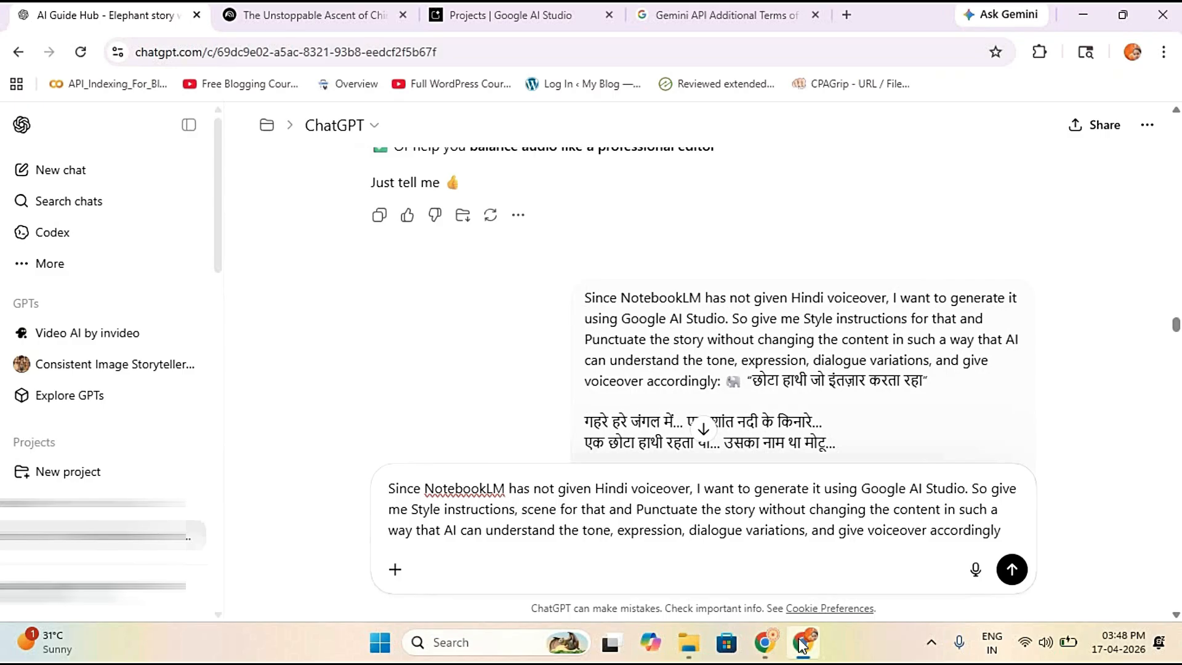
text(, sample context)
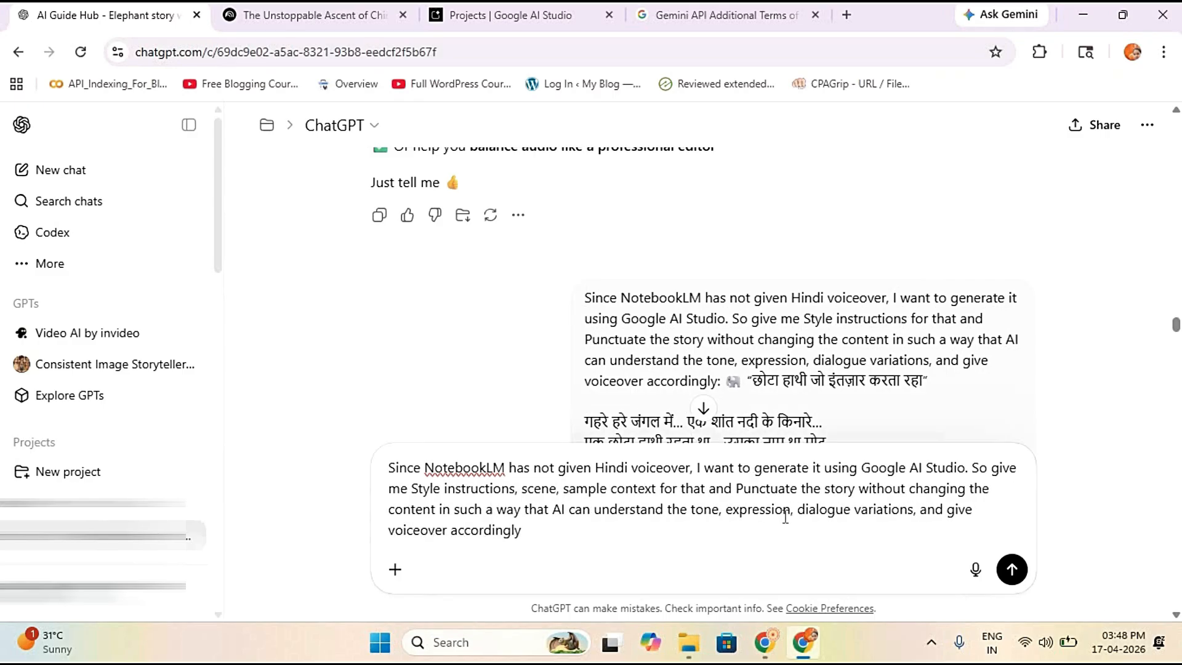
click(1012, 572)
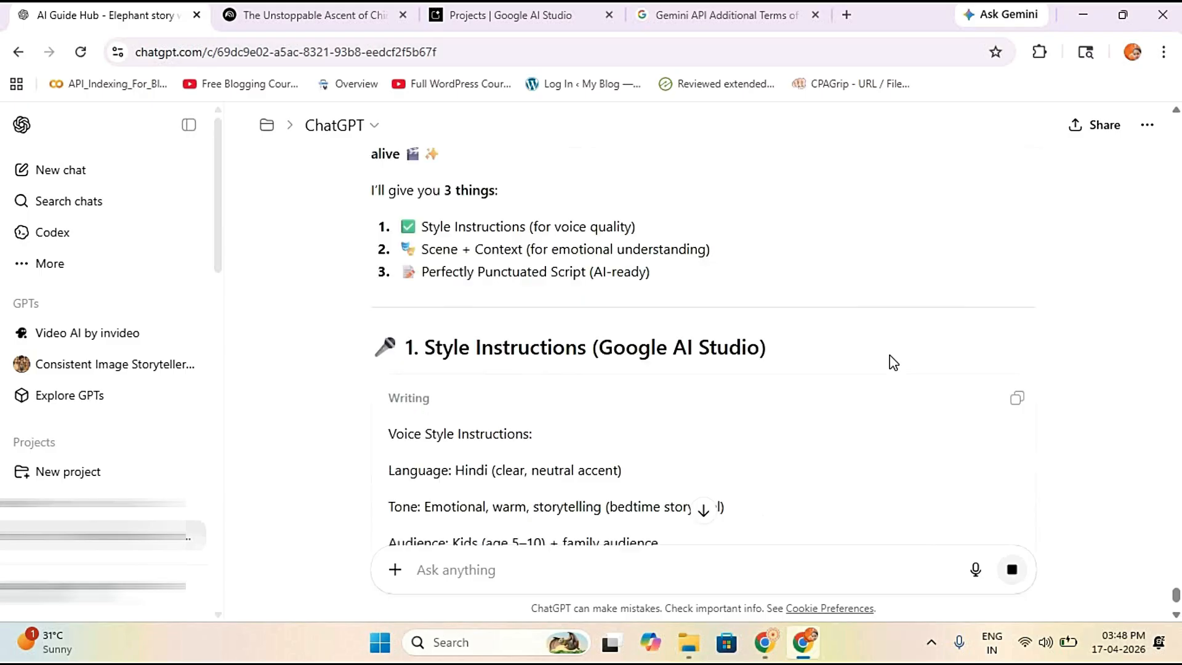
Step: Read through the reply's Style Instructions and Scene + Context sections for the turtle story voiceover
scroll(899, 364, up, 3)
scroll(823, 329, up, 1)
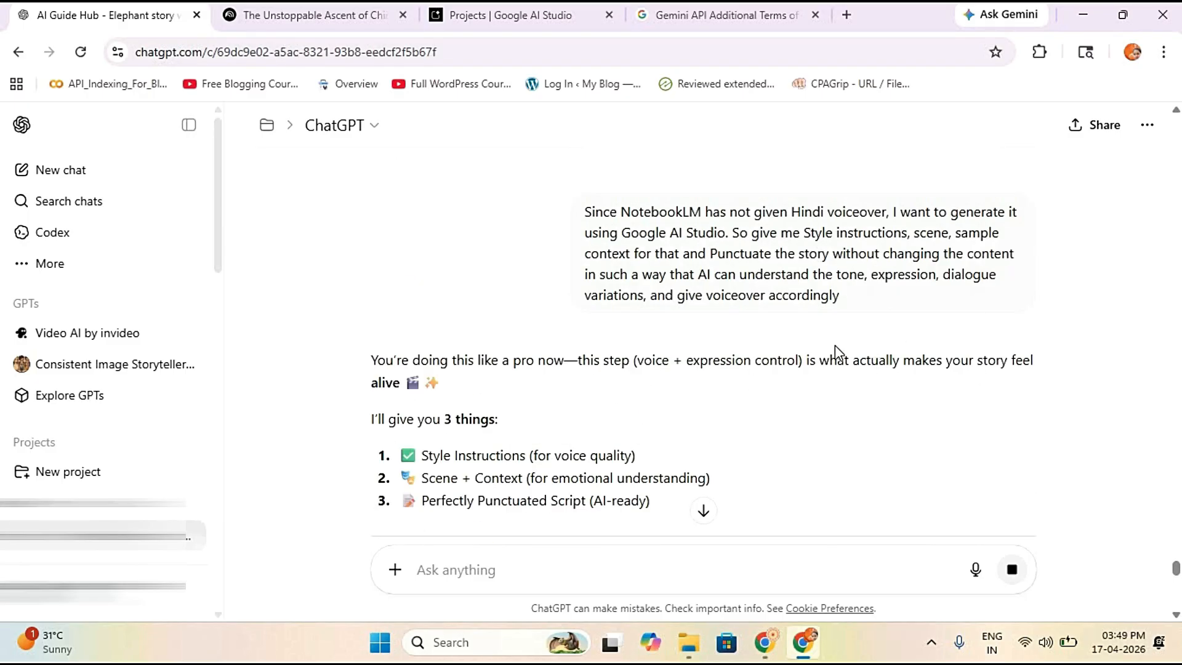
scroll(829, 327, down, 3)
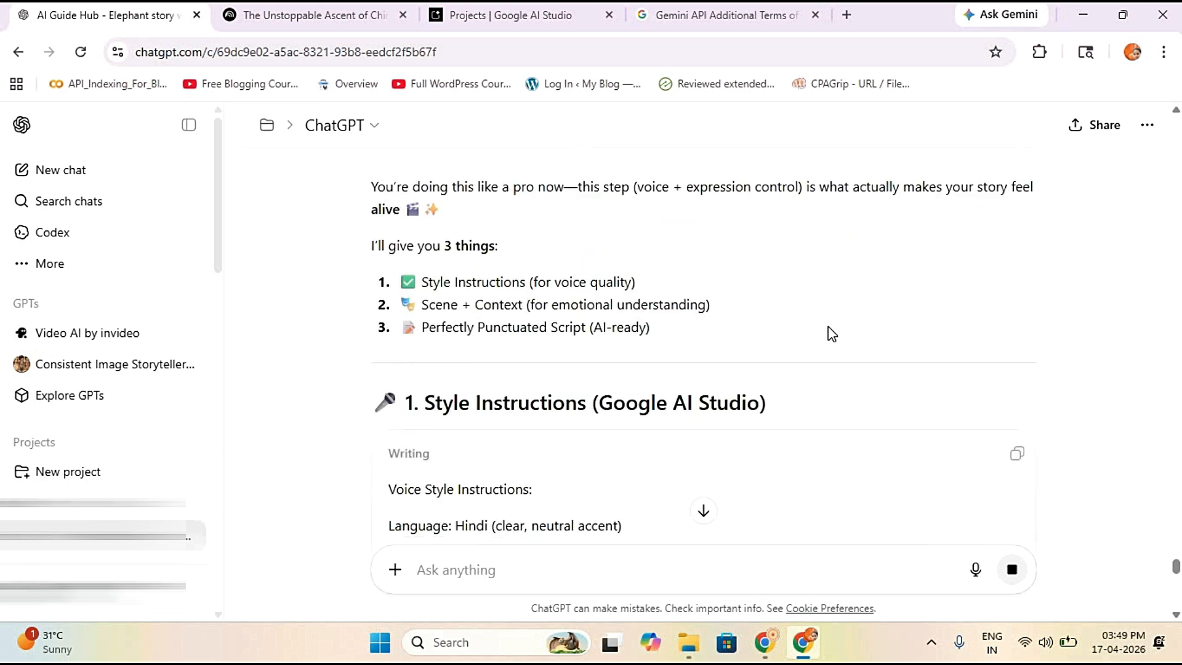
scroll(826, 315, down, 3)
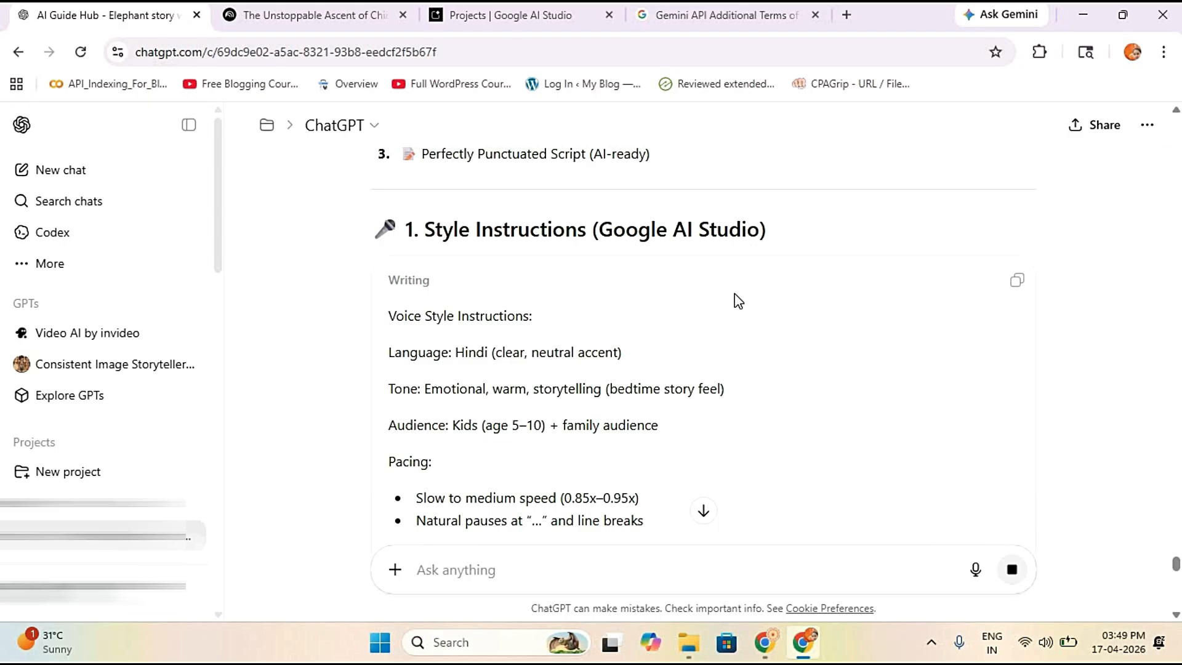
scroll(490, 290, down, 2)
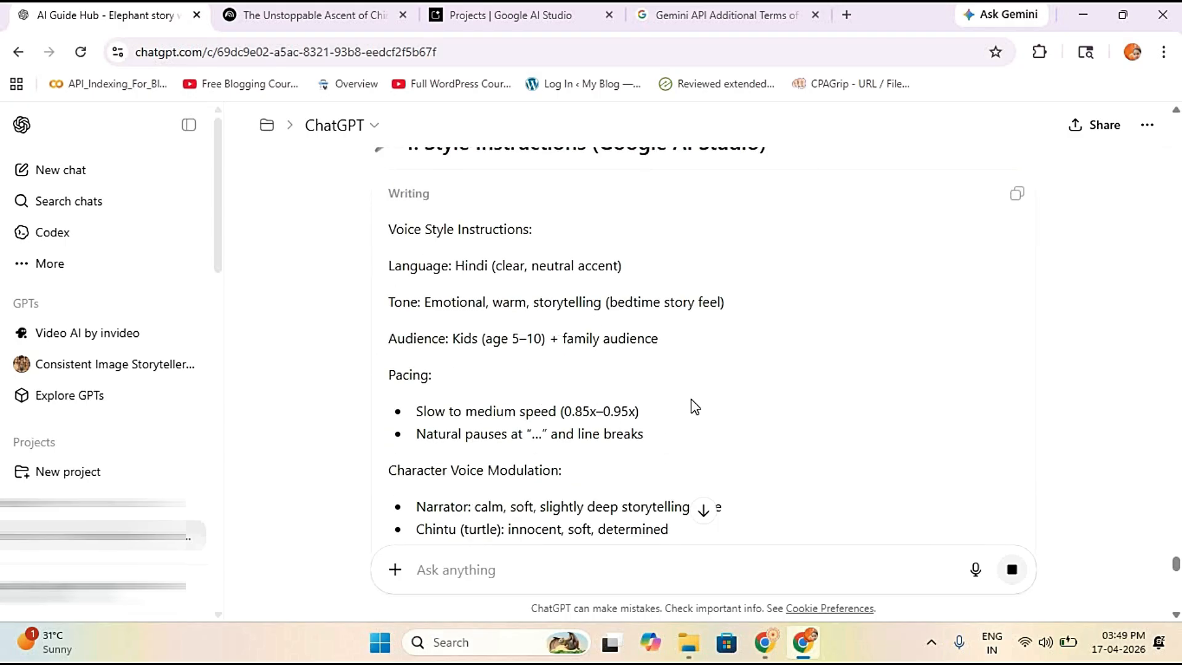
scroll(694, 406, down, 12)
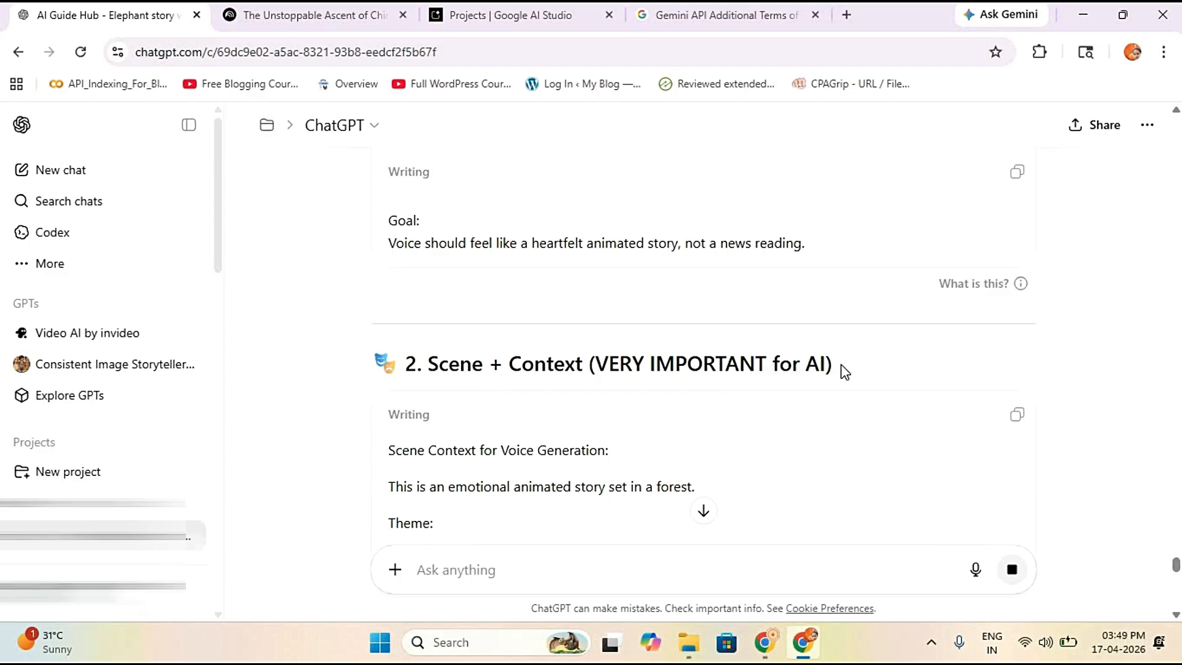
scroll(841, 365, down, 4)
scroll(743, 363, up, 2)
scroll(743, 370, down, 8)
scroll(623, 474, up, 8)
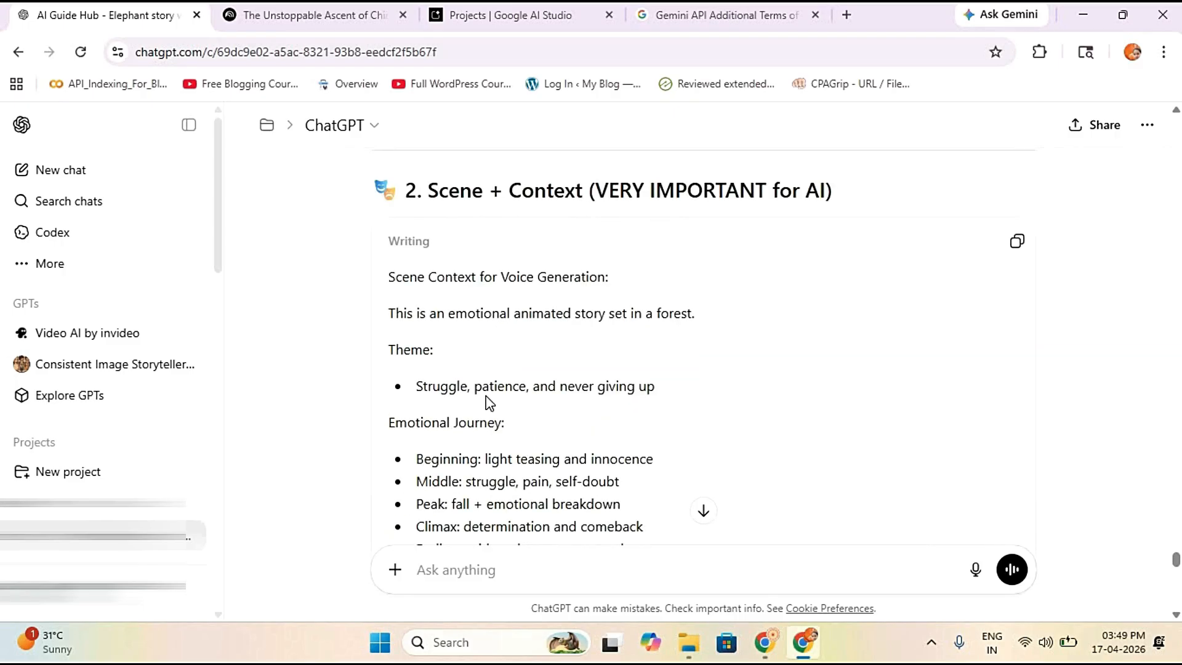
Step: Copy the Scene + Context block from ChatGPT into the Scene field of the Google AI Studio speech composer
scroll(490, 404, up, 3)
click(1016, 415)
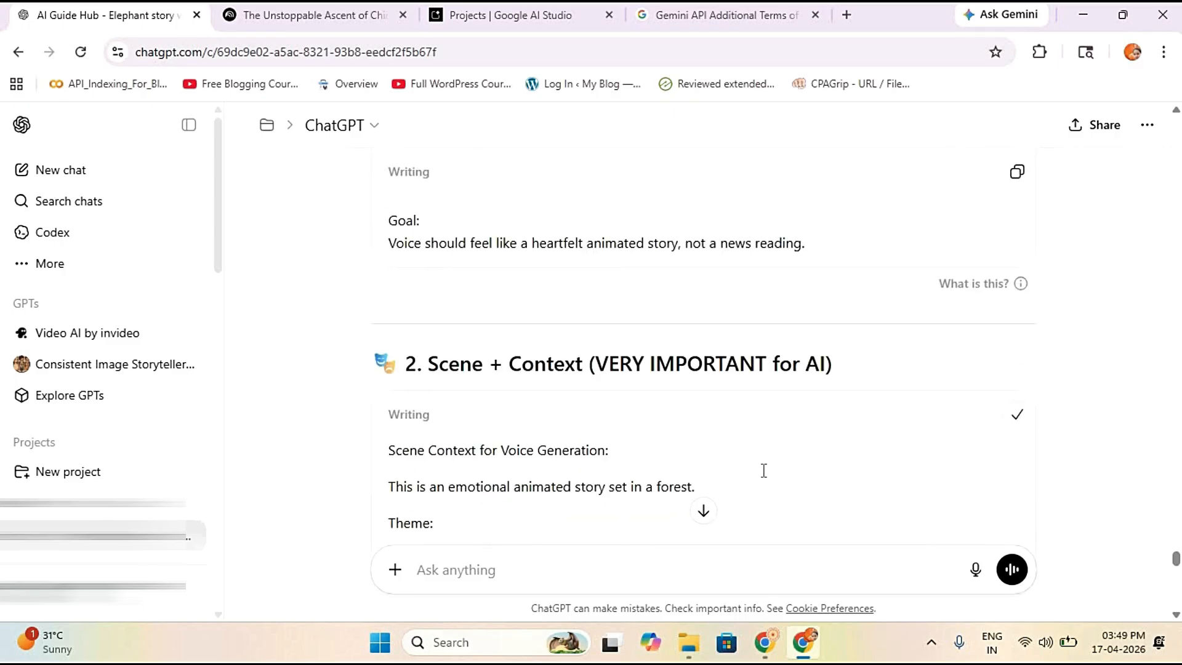
scroll(800, 417, down, 3)
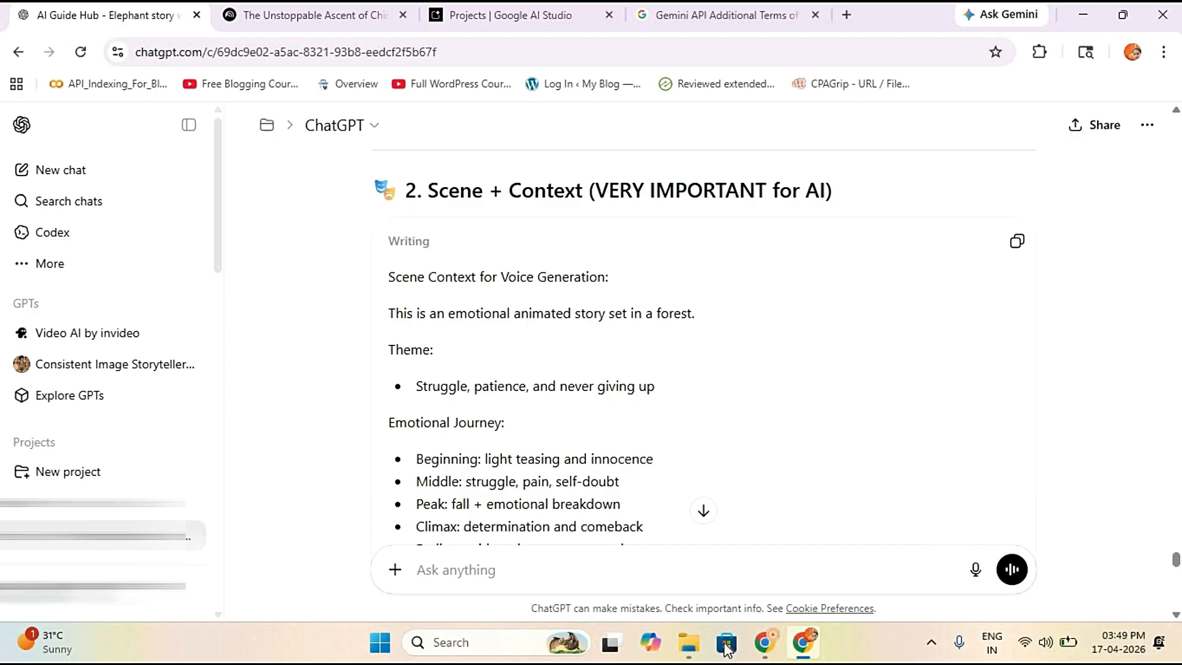
click(804, 654)
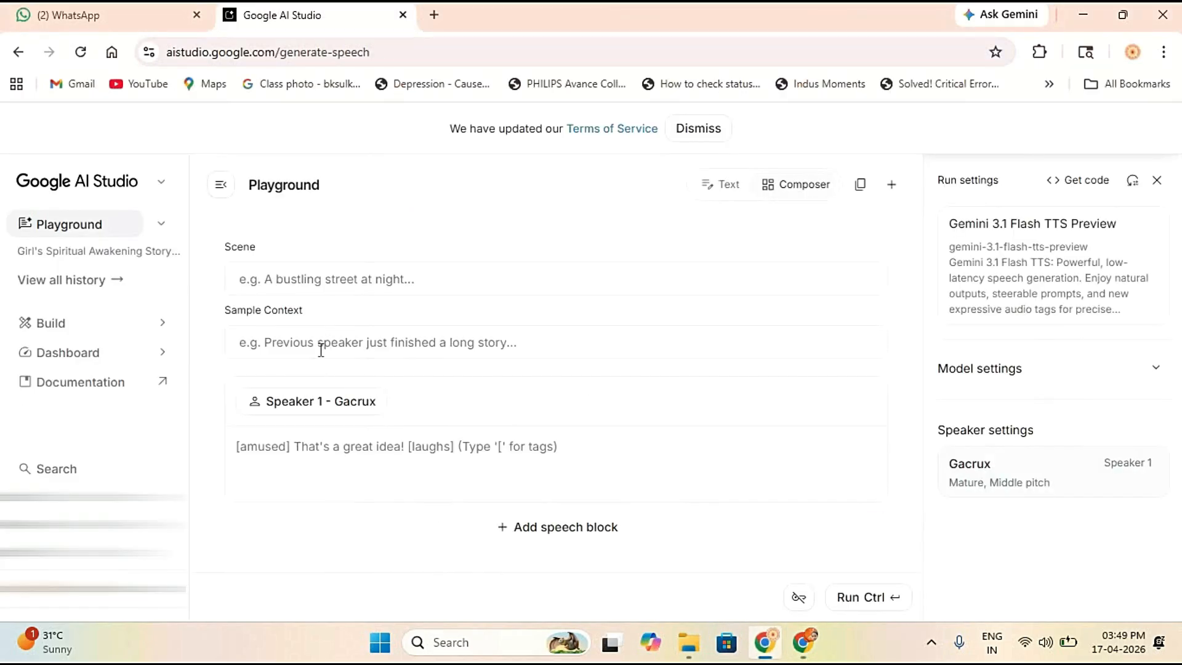
click(321, 281)
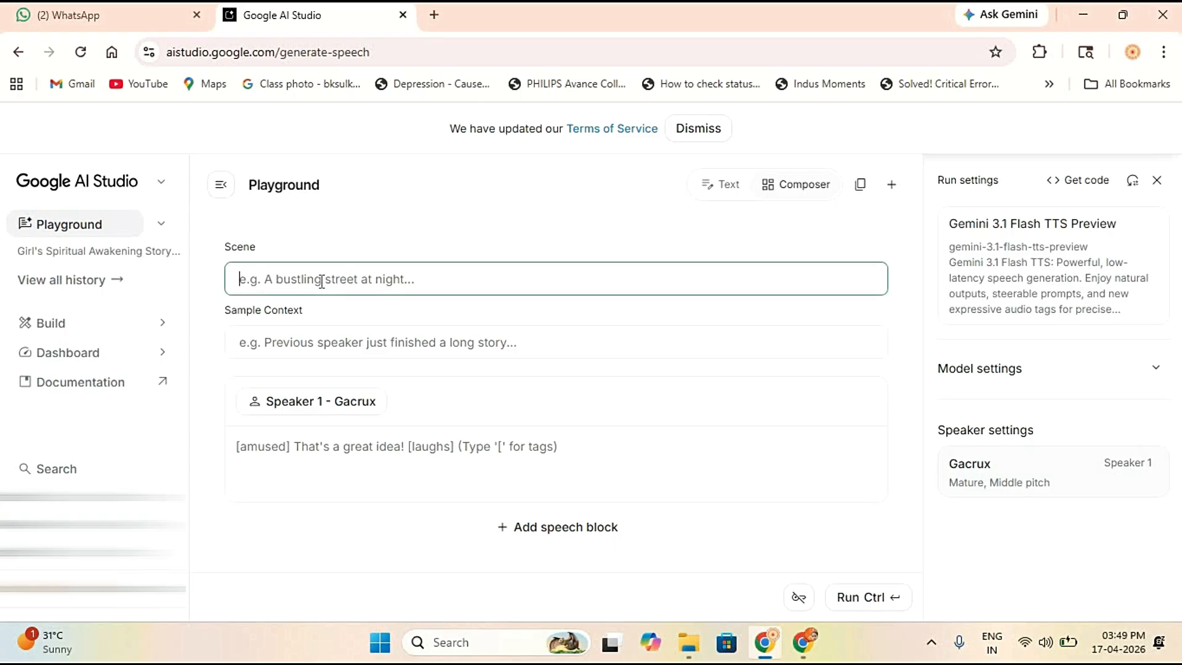
key(ctrl+v)
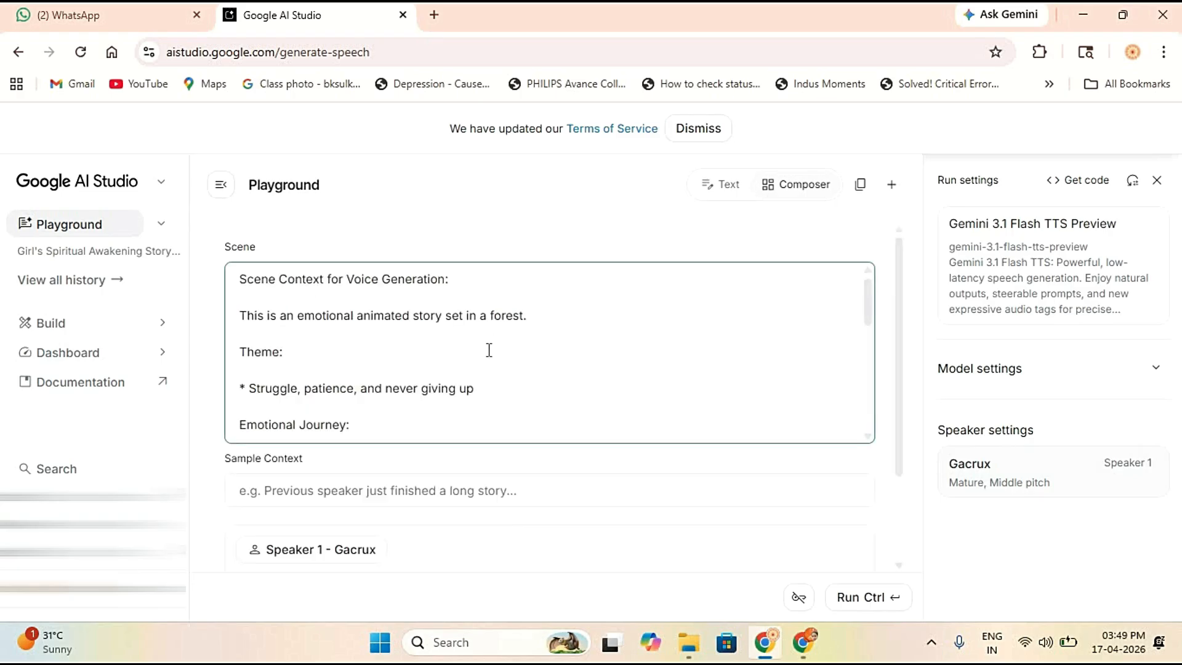
scroll(489, 349, down, 5)
scroll(492, 352, down, 2)
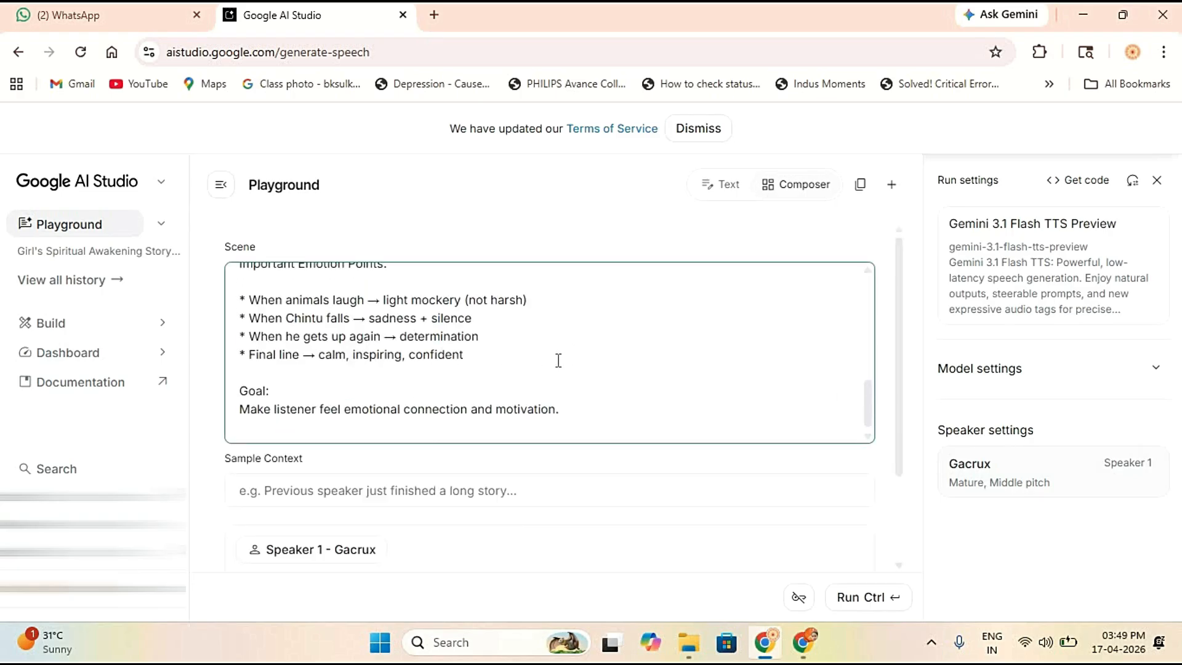
scroll(556, 359, up, 10)
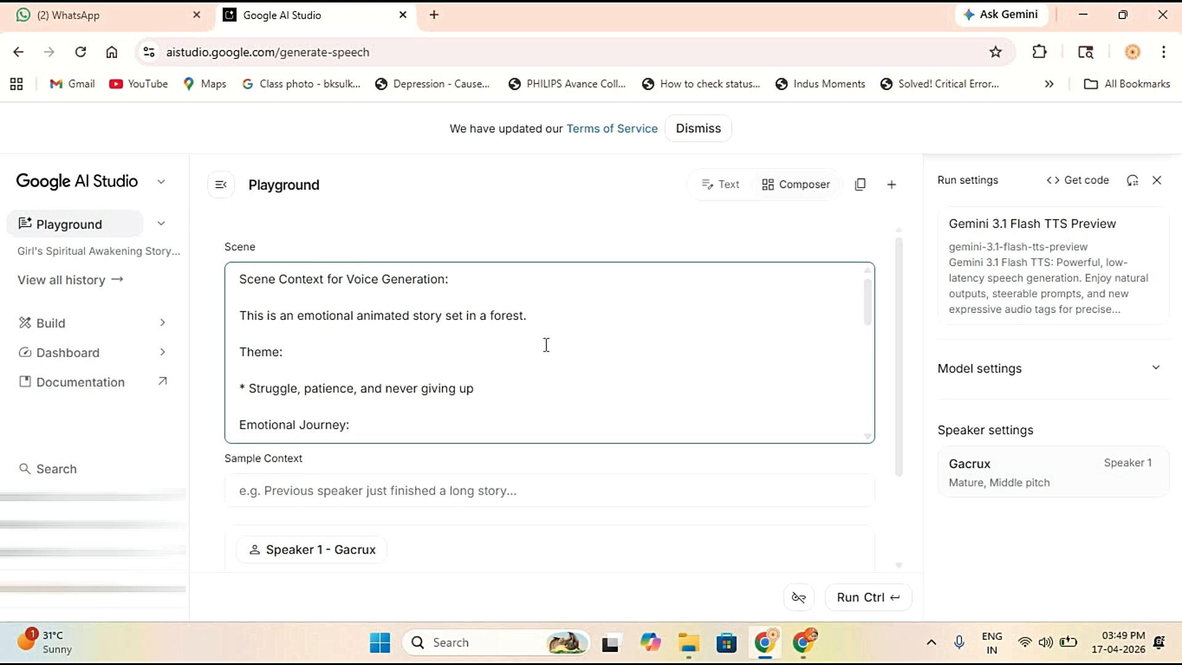
Step: Paste the same scene context text into the Sample Context field and check both fields
click(515, 489)
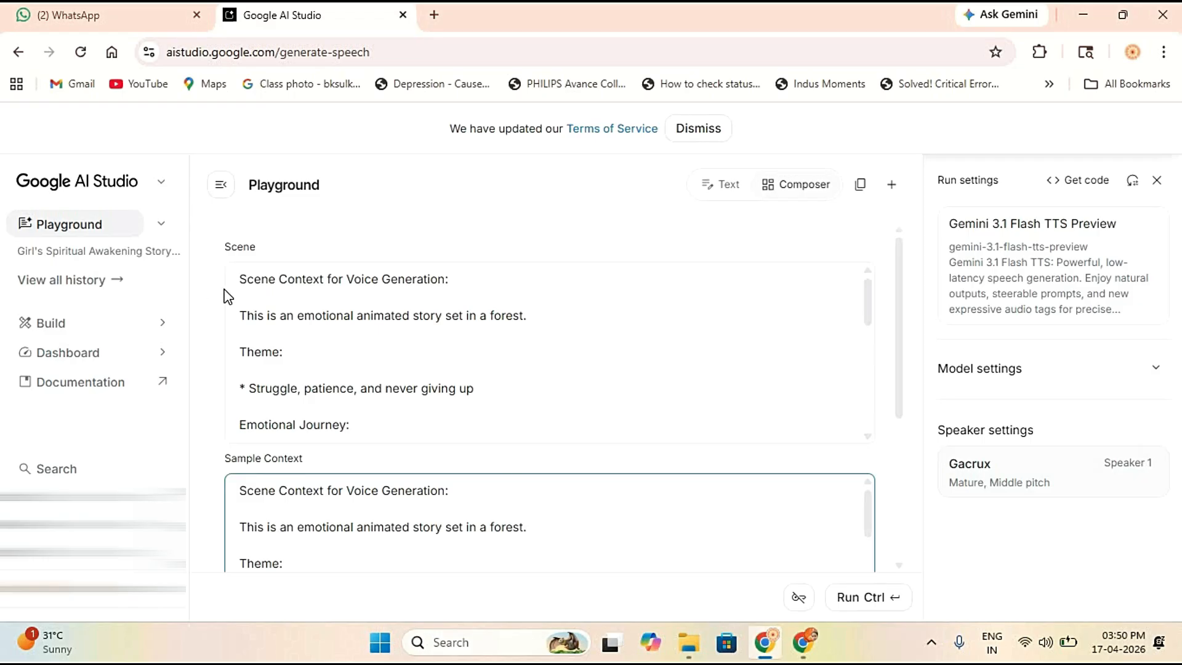
scroll(362, 437, down, 3)
scroll(573, 390, down, 3)
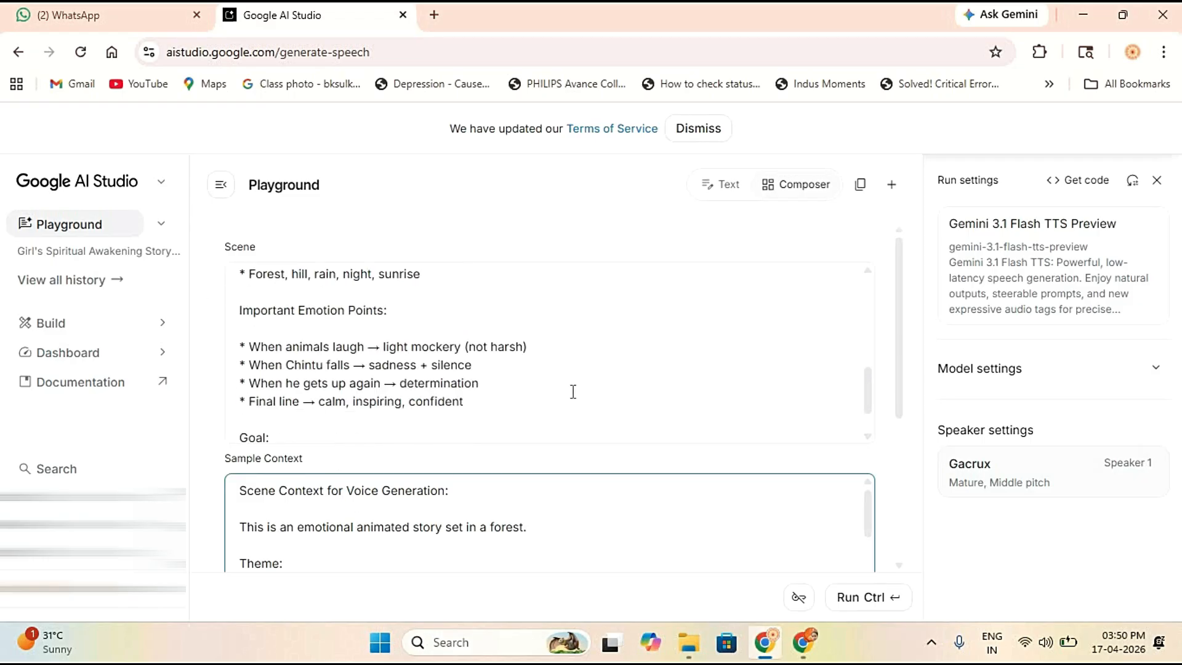
scroll(571, 388, down, 4)
scroll(571, 388, down, 5)
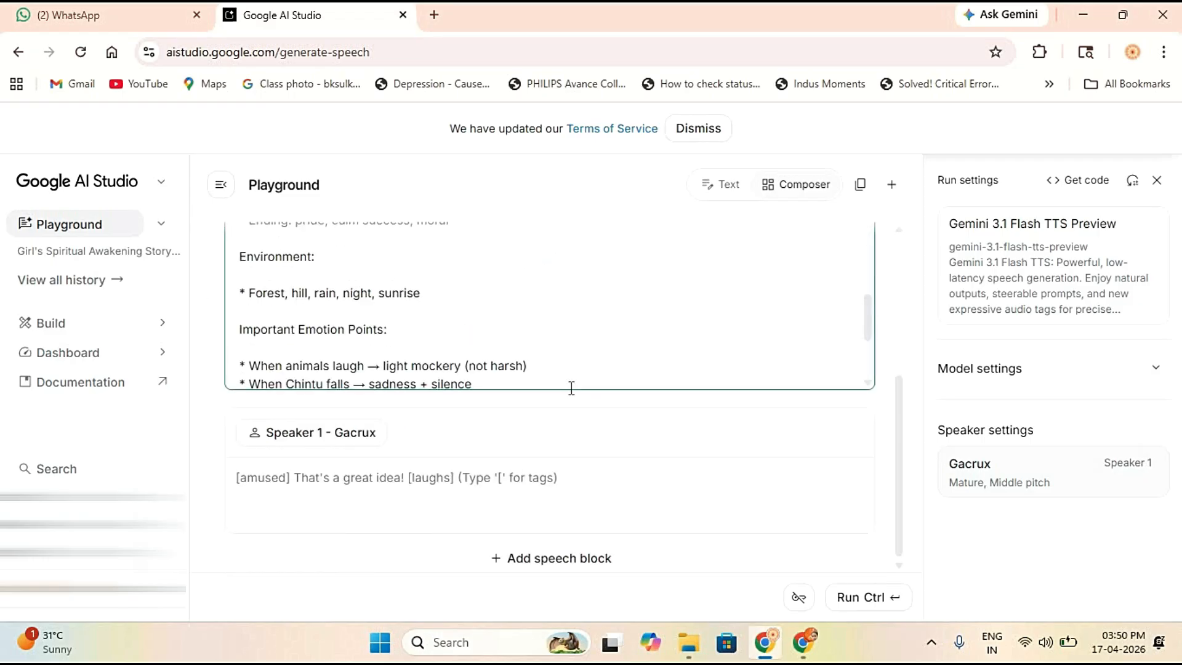
scroll(572, 398, down, 3)
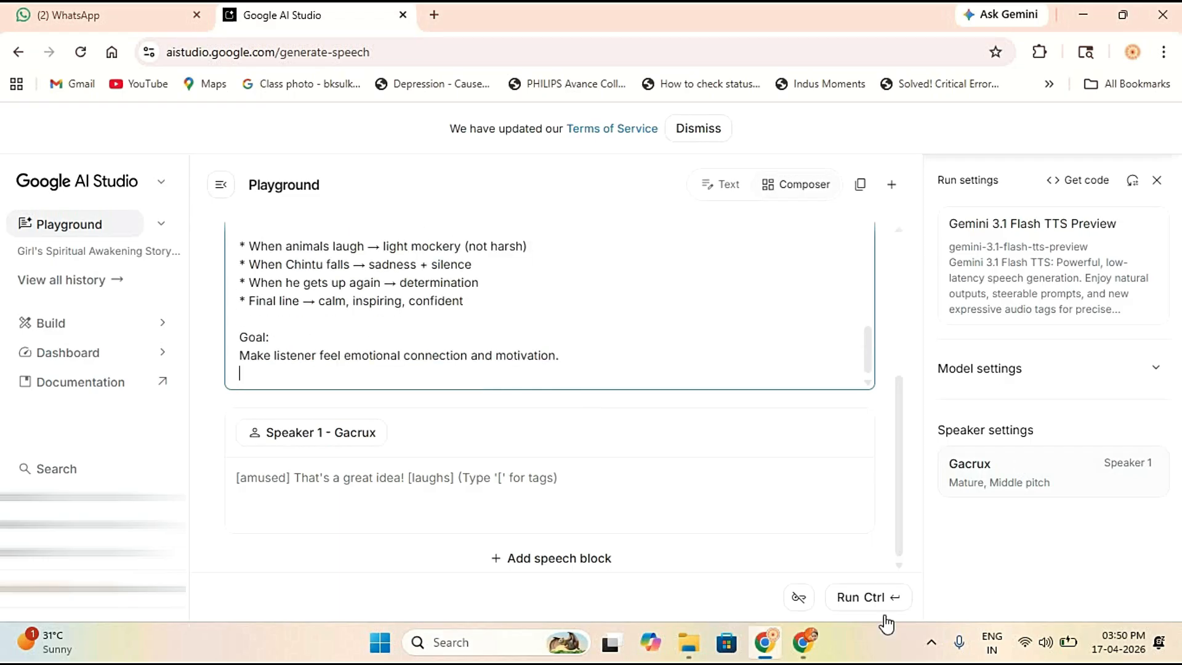
Step: Switch to the ChatGPT conversation and read through the punctuated Hindi turtle script to its closing moral
click(802, 642)
scroll(735, 396, down, 10)
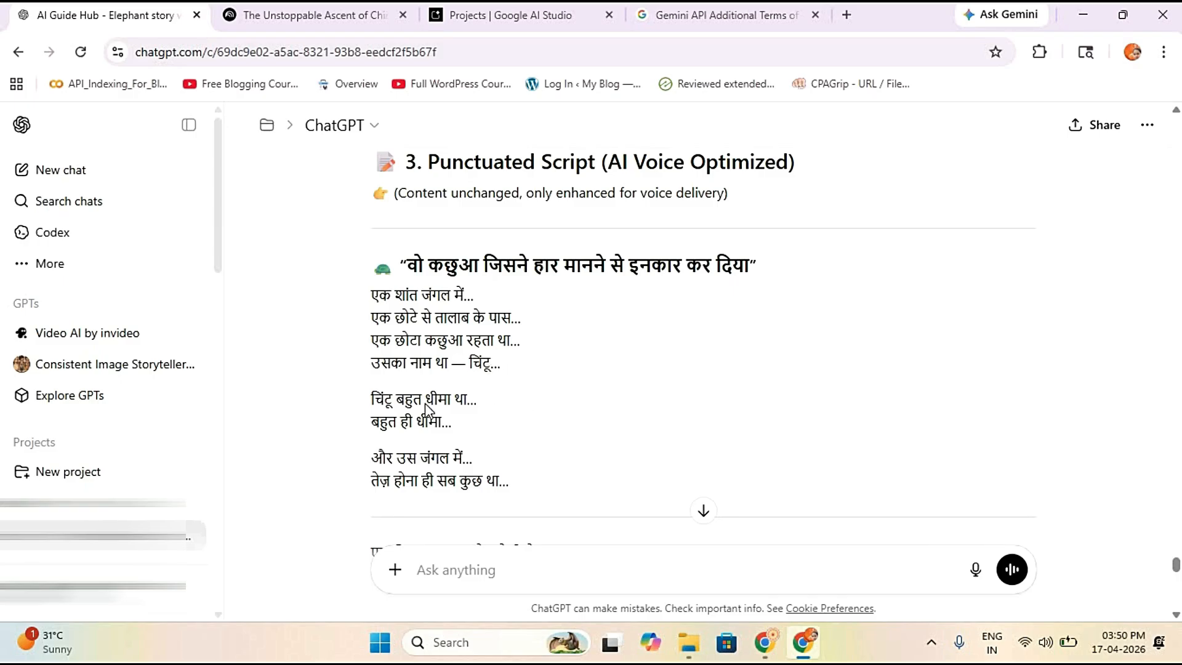
scroll(422, 374, down, 5)
scroll(586, 401, down, 4)
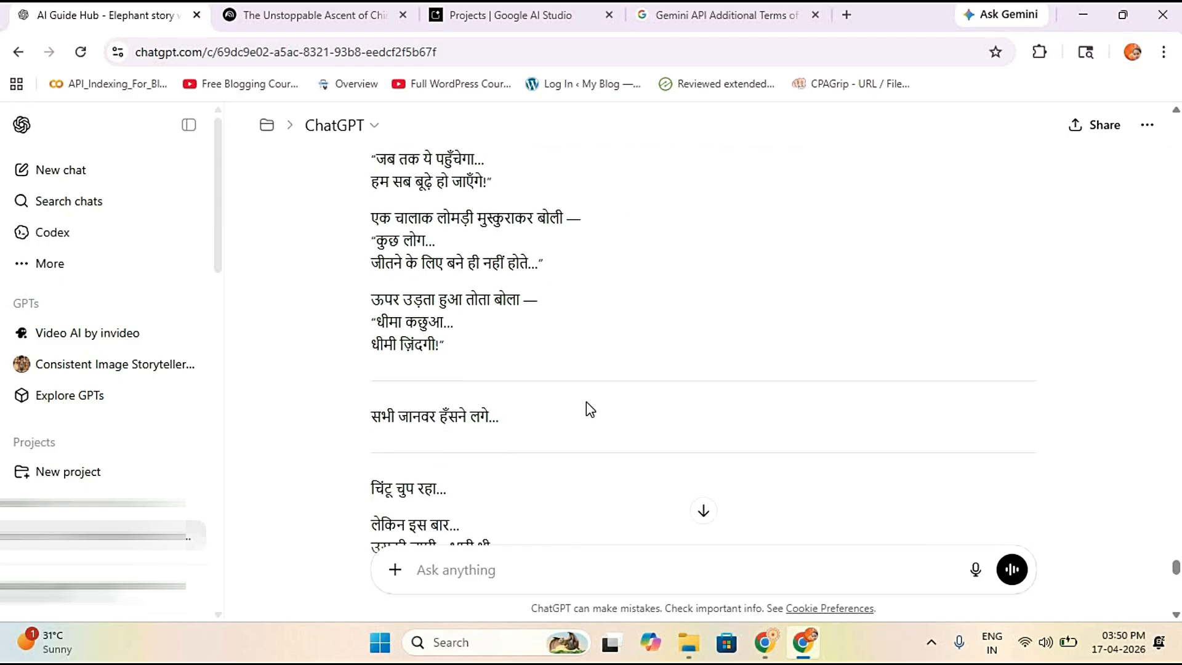
scroll(586, 405, down, 4)
scroll(560, 368, down, 8)
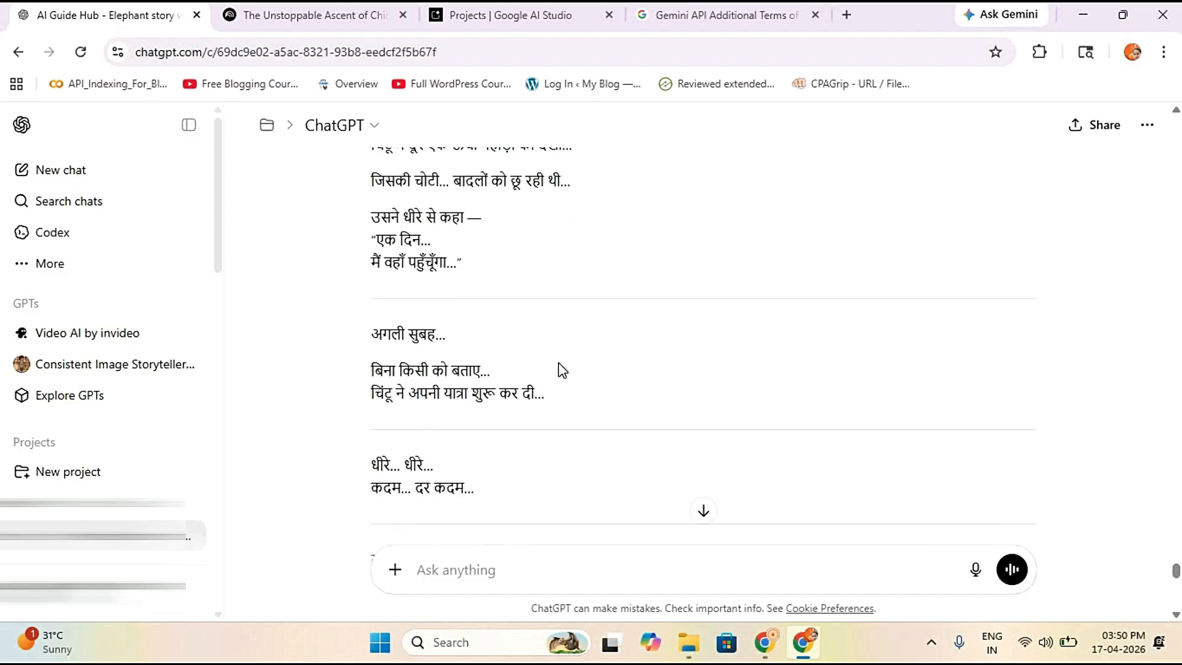
scroll(570, 346, down, 8)
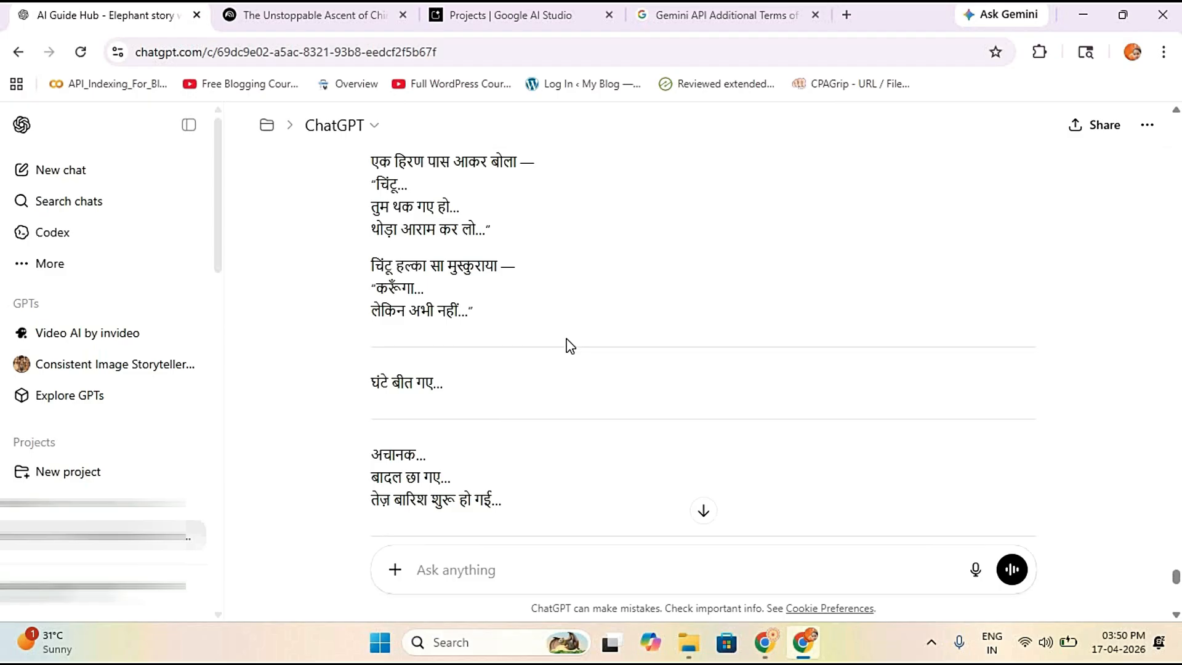
scroll(547, 343, down, 10)
scroll(547, 343, down, 10)
scroll(547, 344, down, 10)
scroll(547, 344, down, 10)
scroll(545, 343, down, 1)
scroll(545, 343, up, 4)
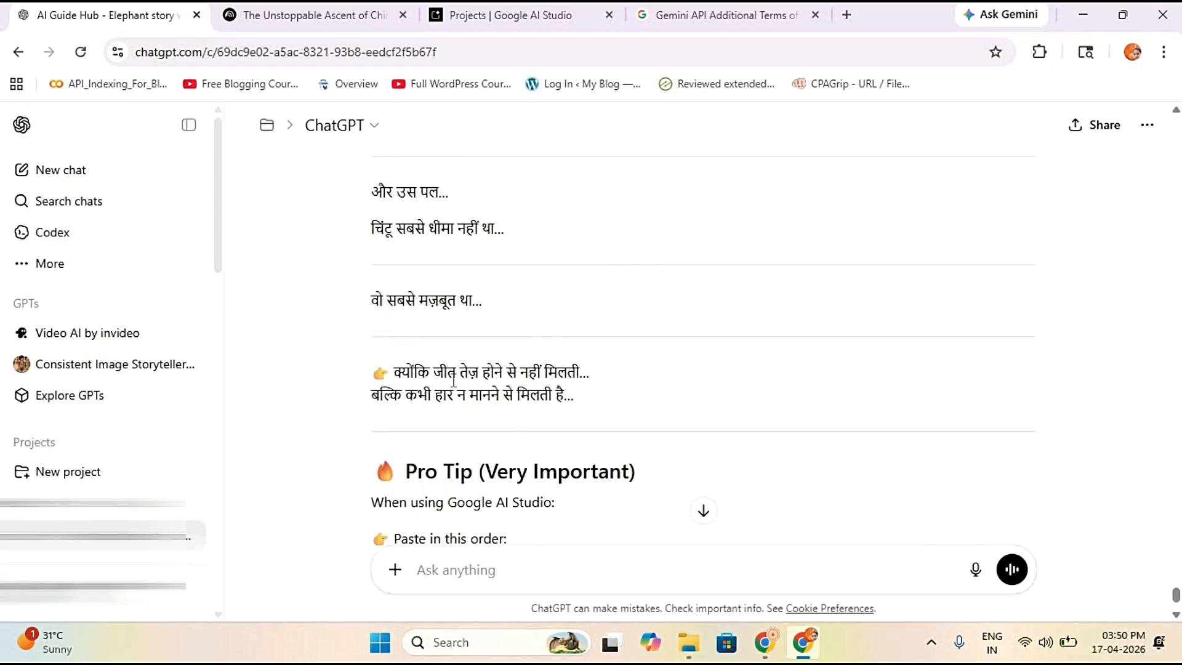
Step: Copy the full punctuated Hindi turtle script from ChatGPT, title to closing moral, into the Speaker 1 speech block in Google AI Studio
triple_click(364, 380)
drag(378, 150, 864, 469)
scroll(694, 346, down, 3)
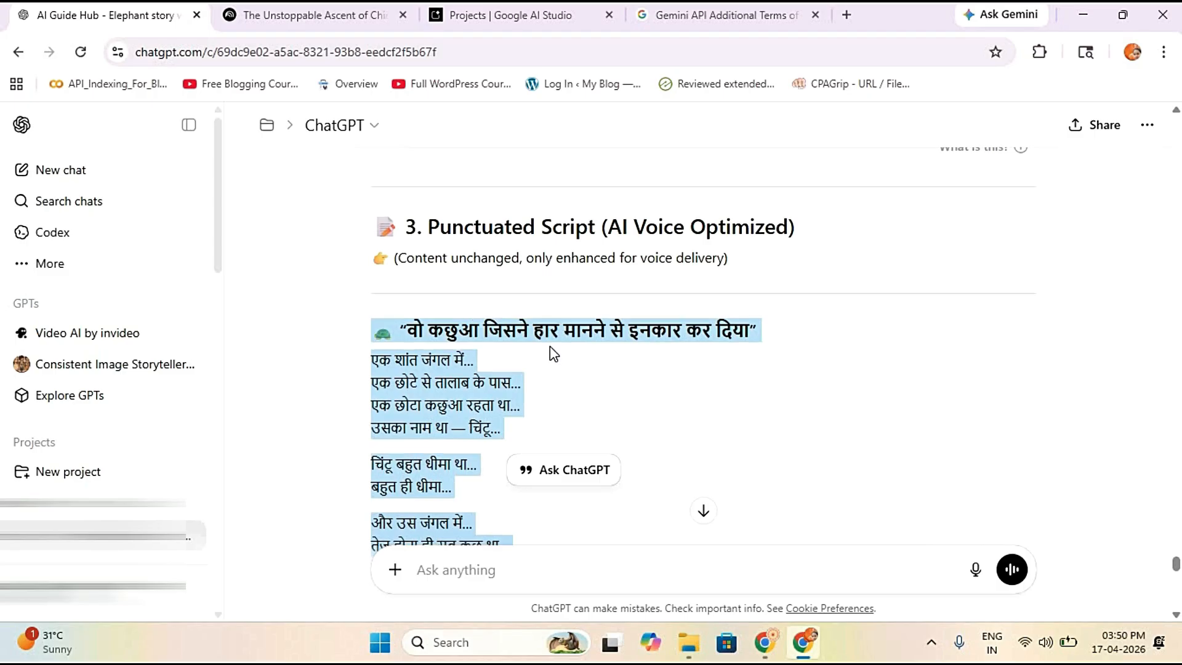
scroll(549, 346, down, 8)
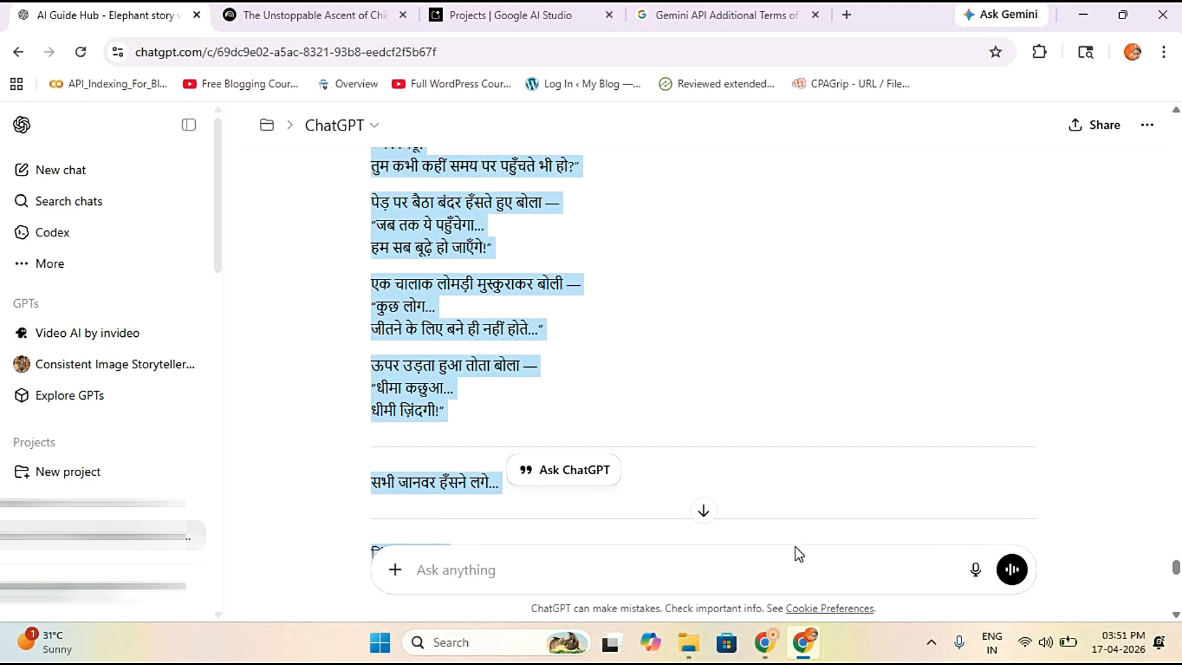
mouse_move(804, 654)
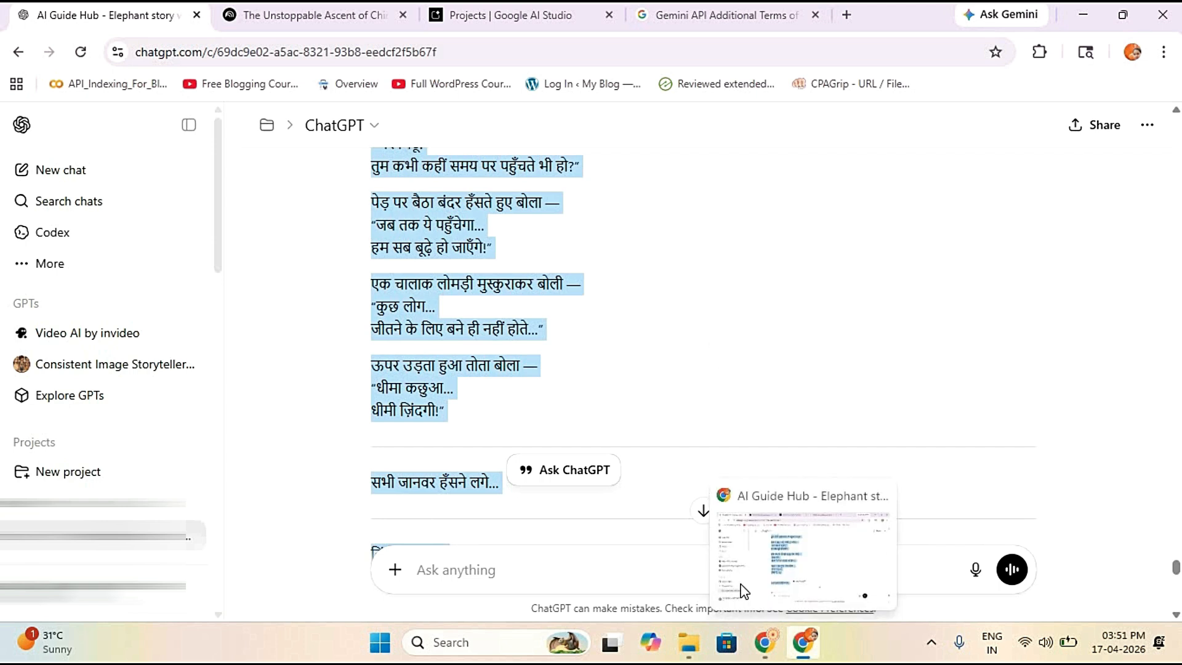
click(765, 649)
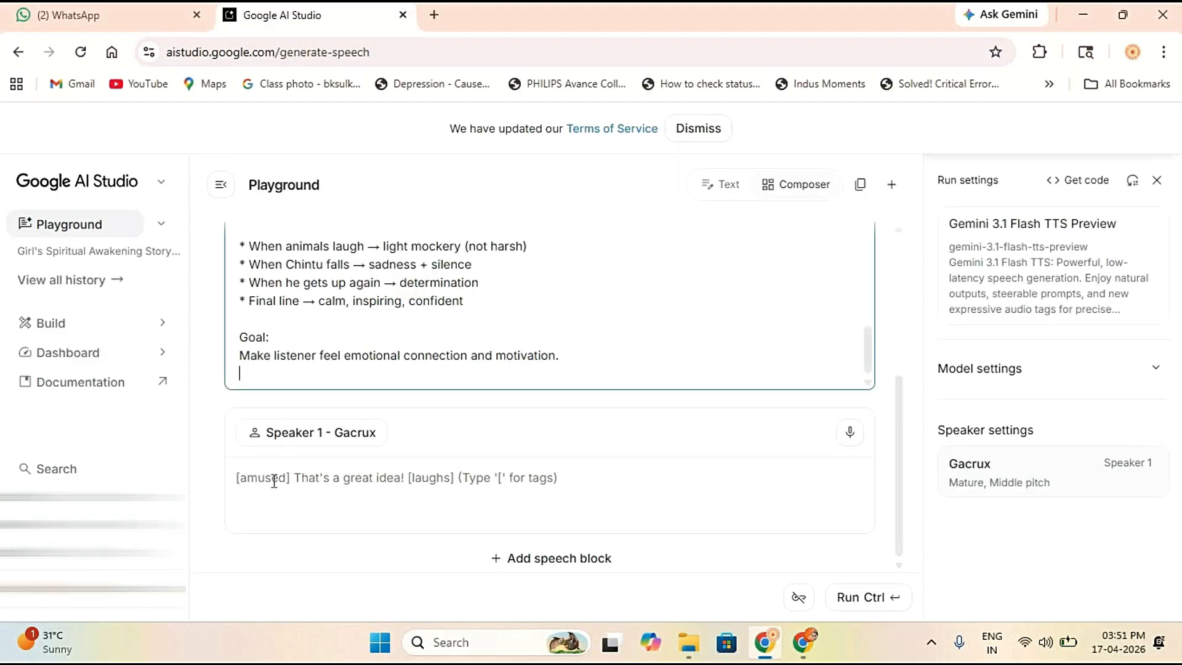
click(532, 504)
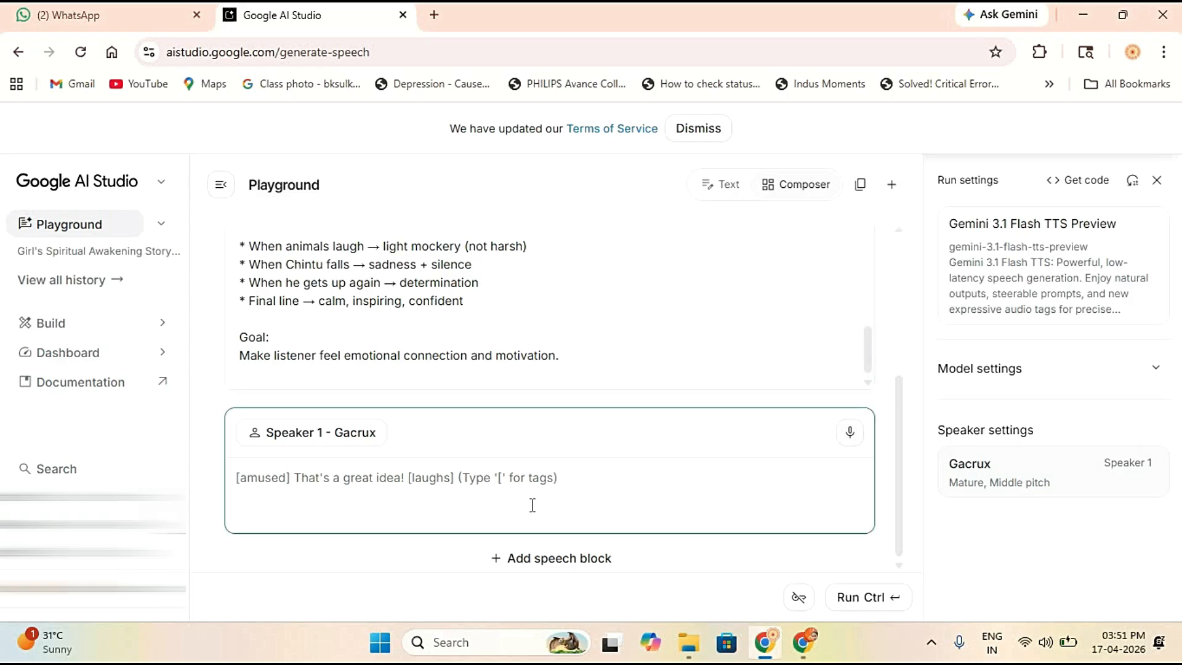
key(ctrl+v)
scroll(531, 506, down, 5)
scroll(529, 512, down, 10)
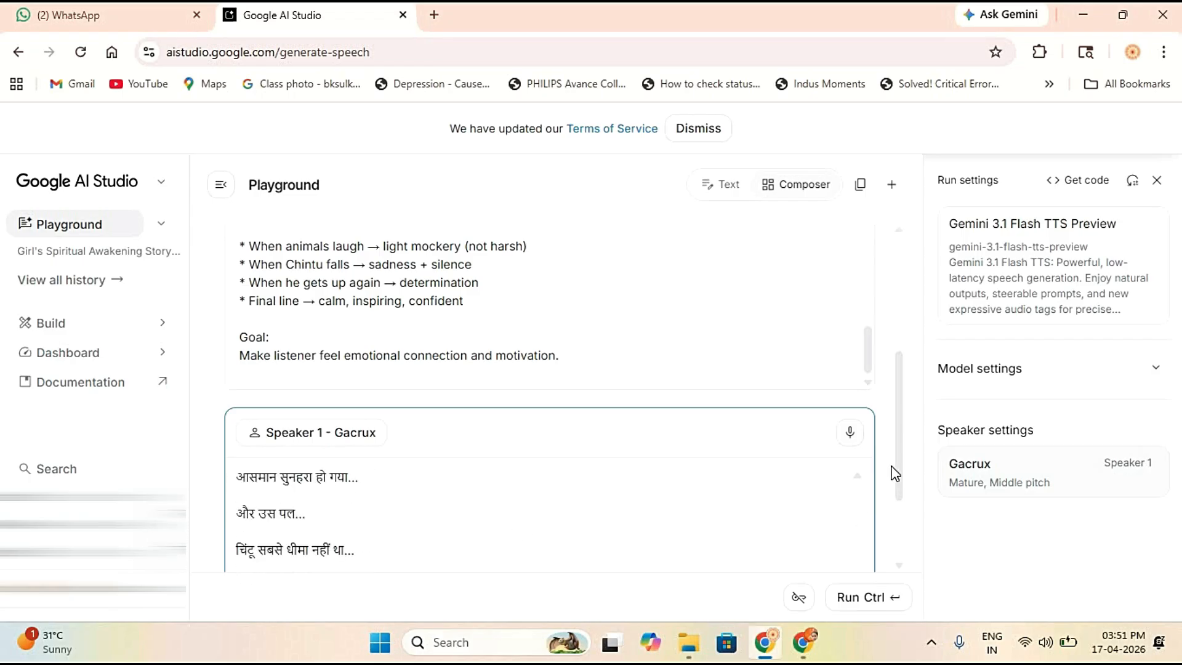
drag(899, 483, 892, 557)
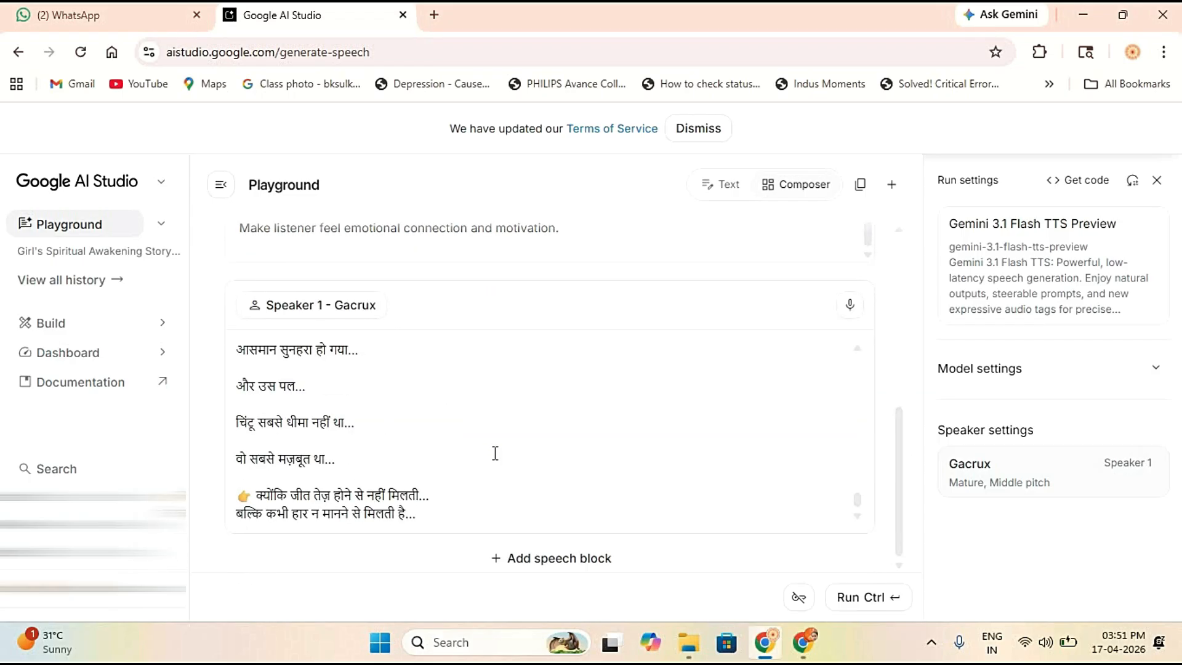
Step: Check the pasted script from its title onward, generate the speech with the Gacrux voice and play back its opening
scroll(523, 408, up, 5)
scroll(524, 403, up, 10)
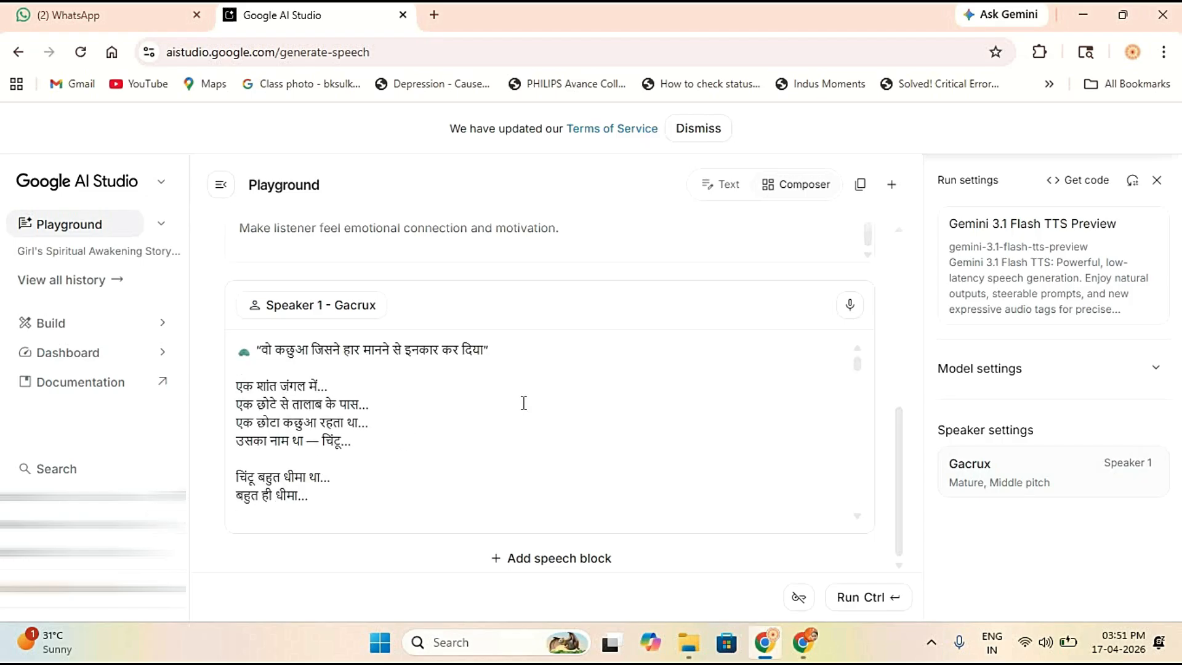
scroll(520, 409, down, 10)
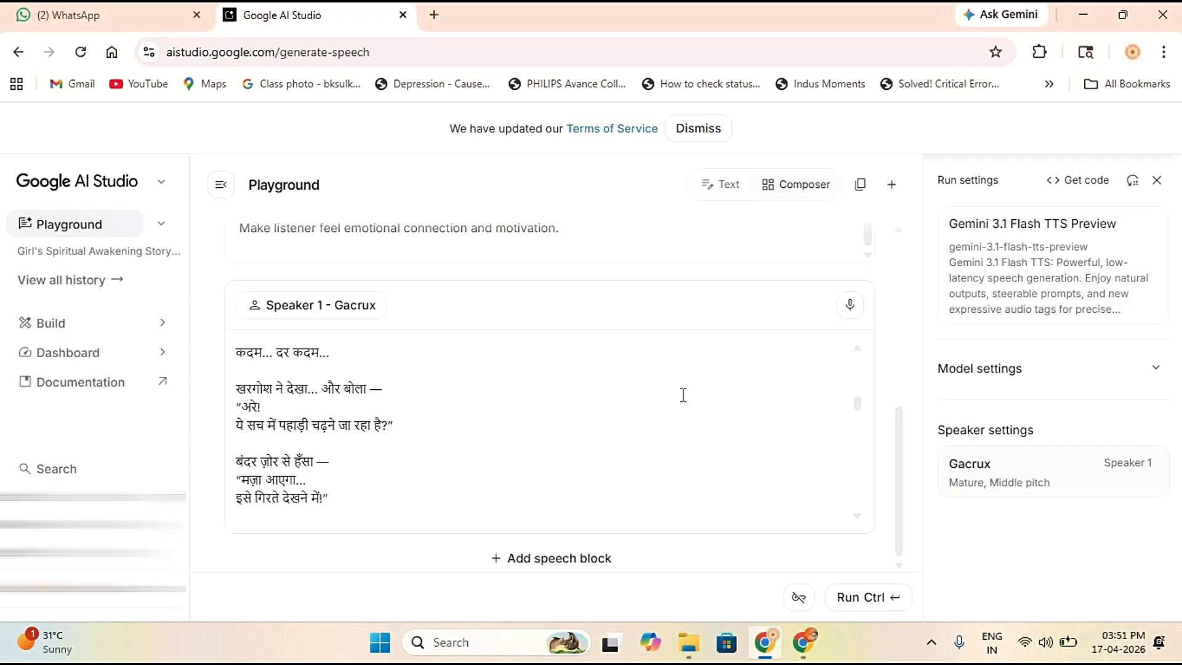
click(861, 610)
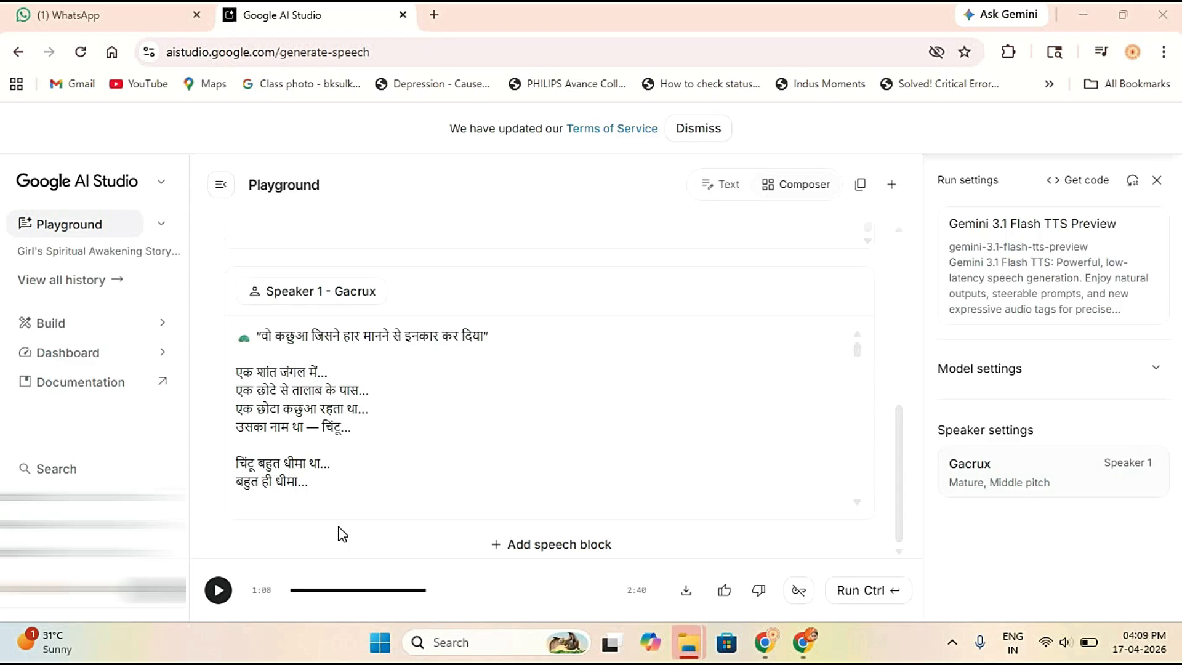
click(218, 591)
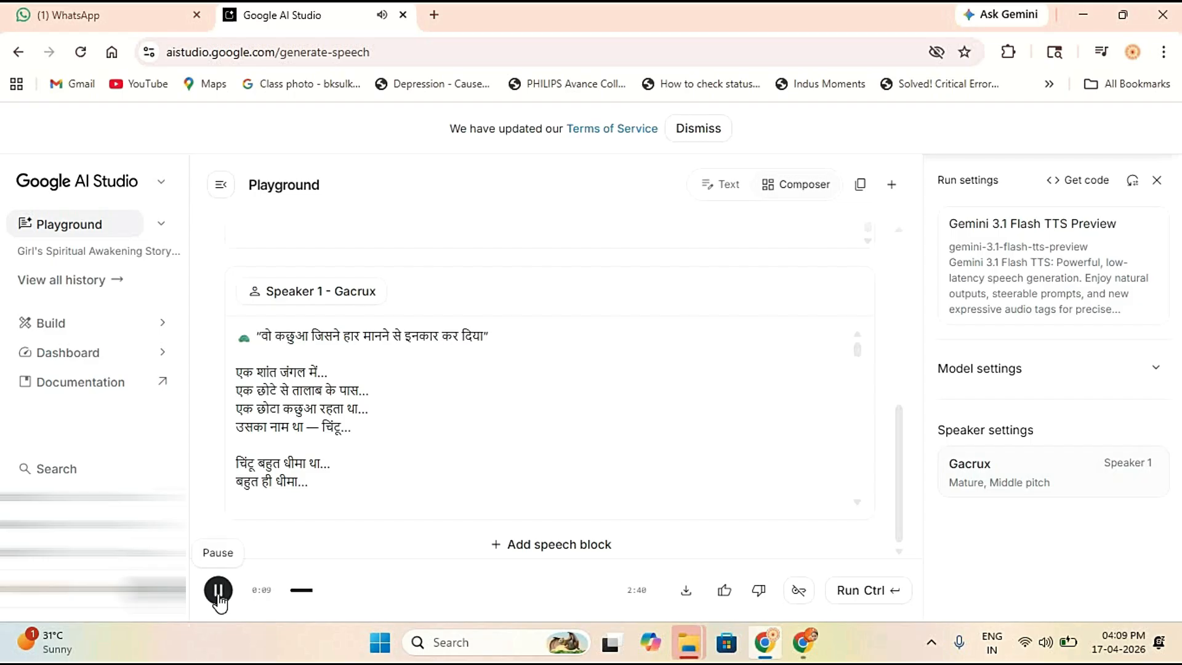
click(219, 591)
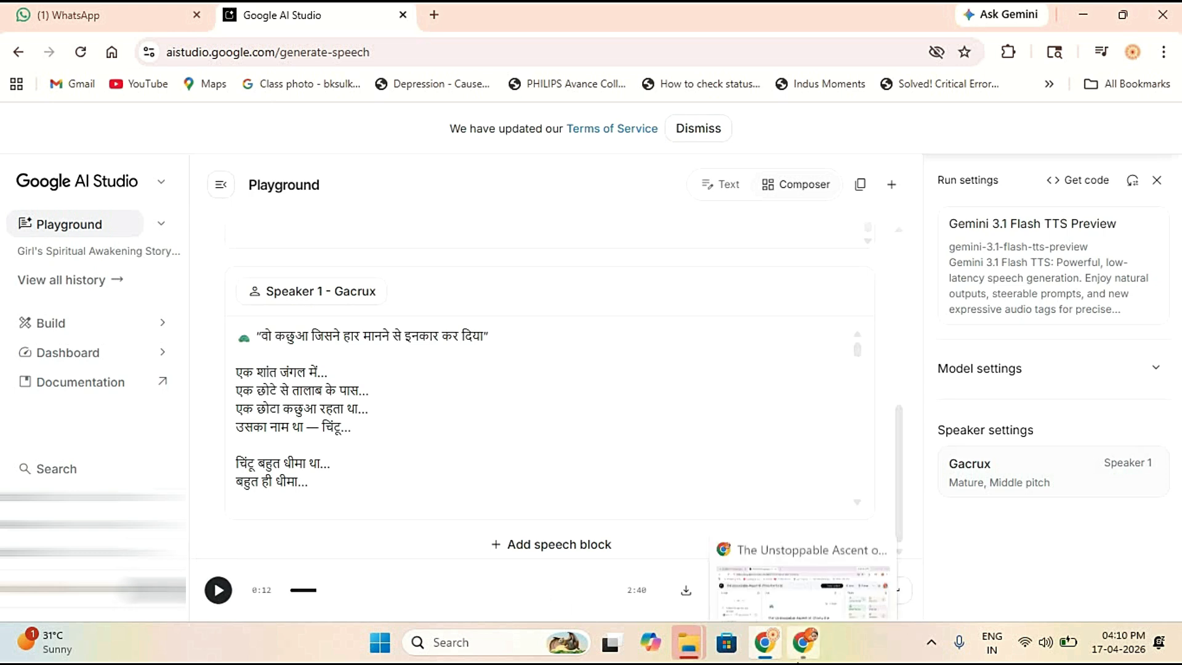
Step: Switch to the NotebookLM turtle notebook and play the video overview "The Anatomy of a Climb" in full screen
click(803, 642)
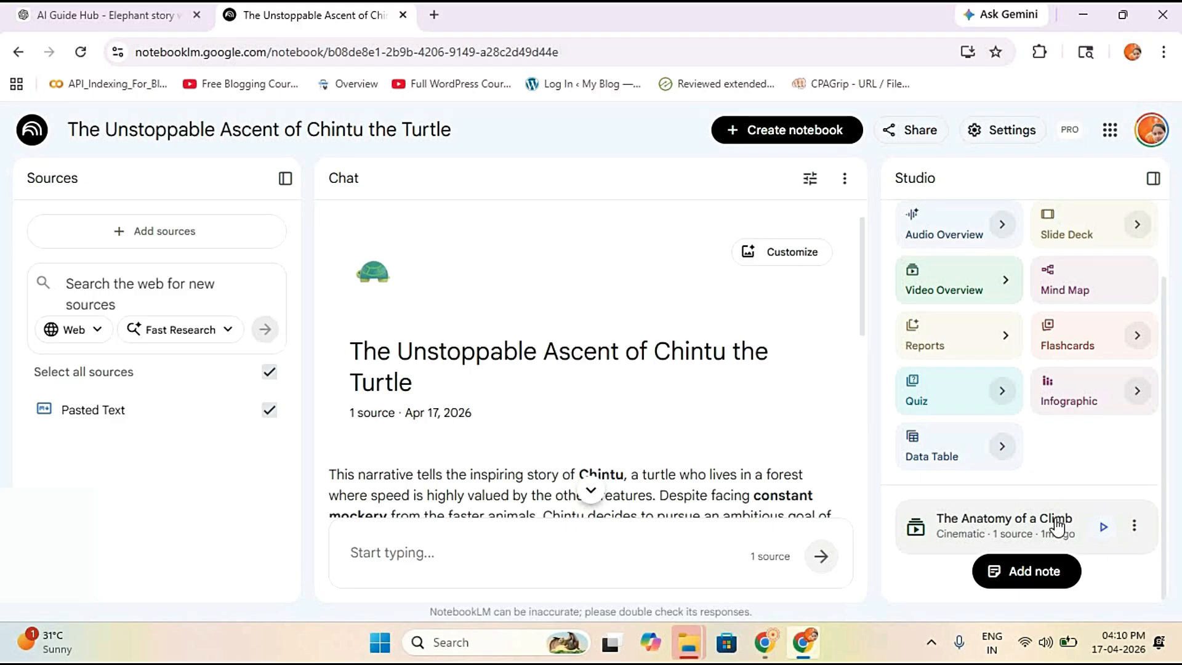
click(1103, 528)
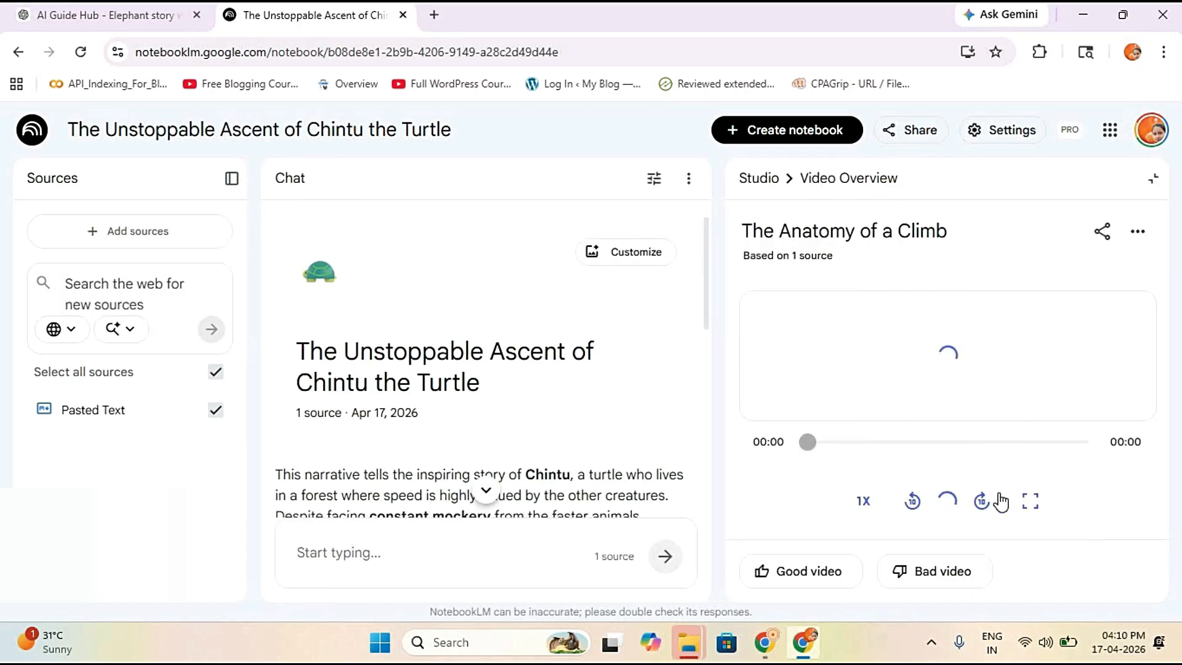
click(1031, 501)
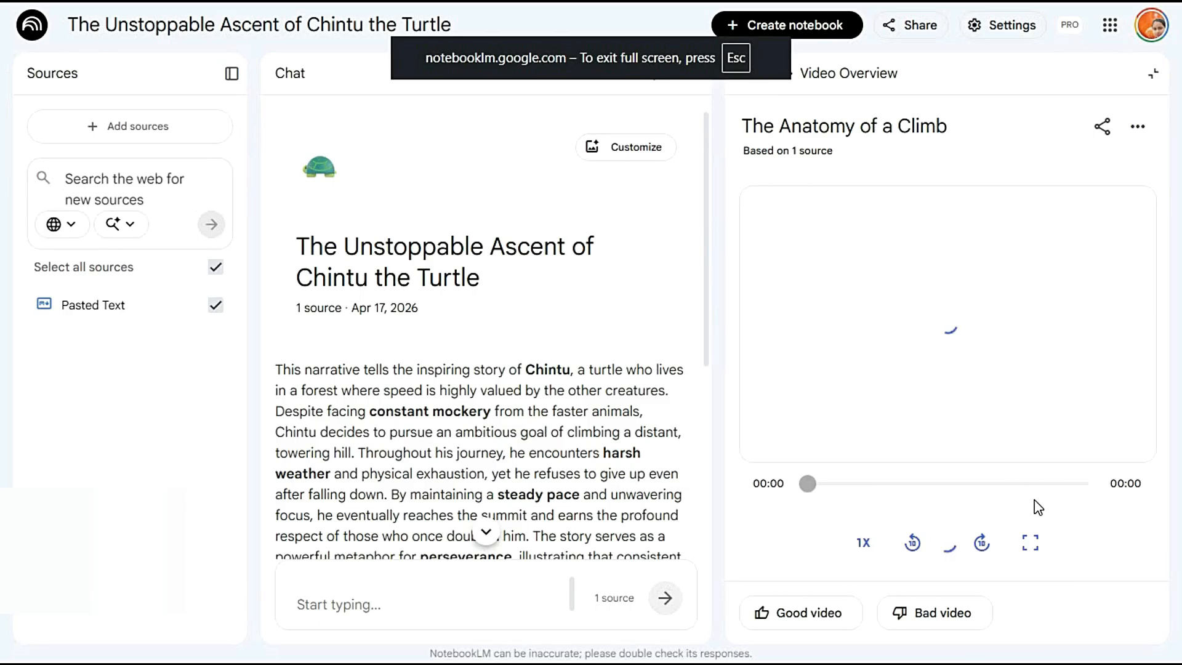
click(1031, 544)
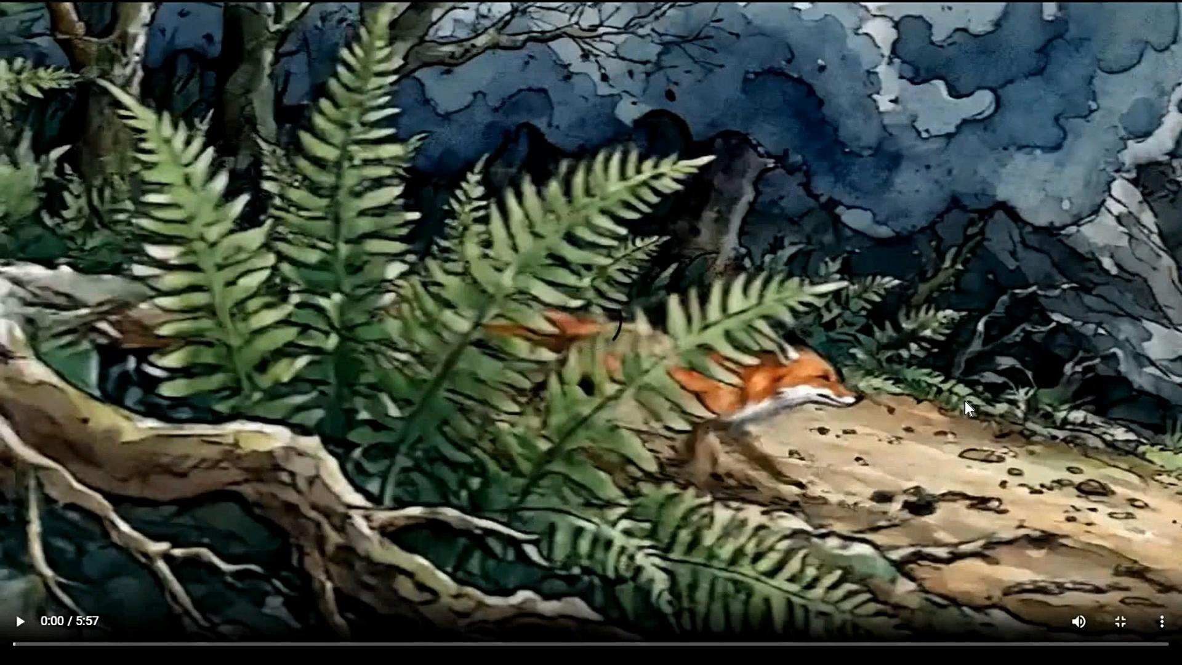
click(20, 622)
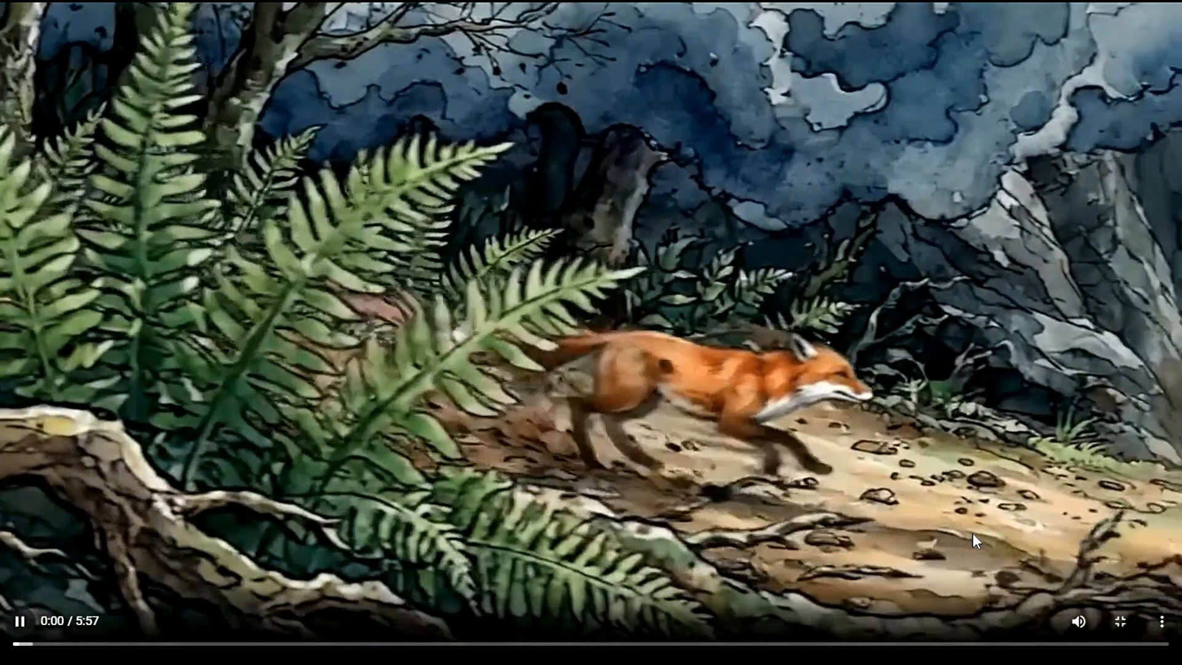